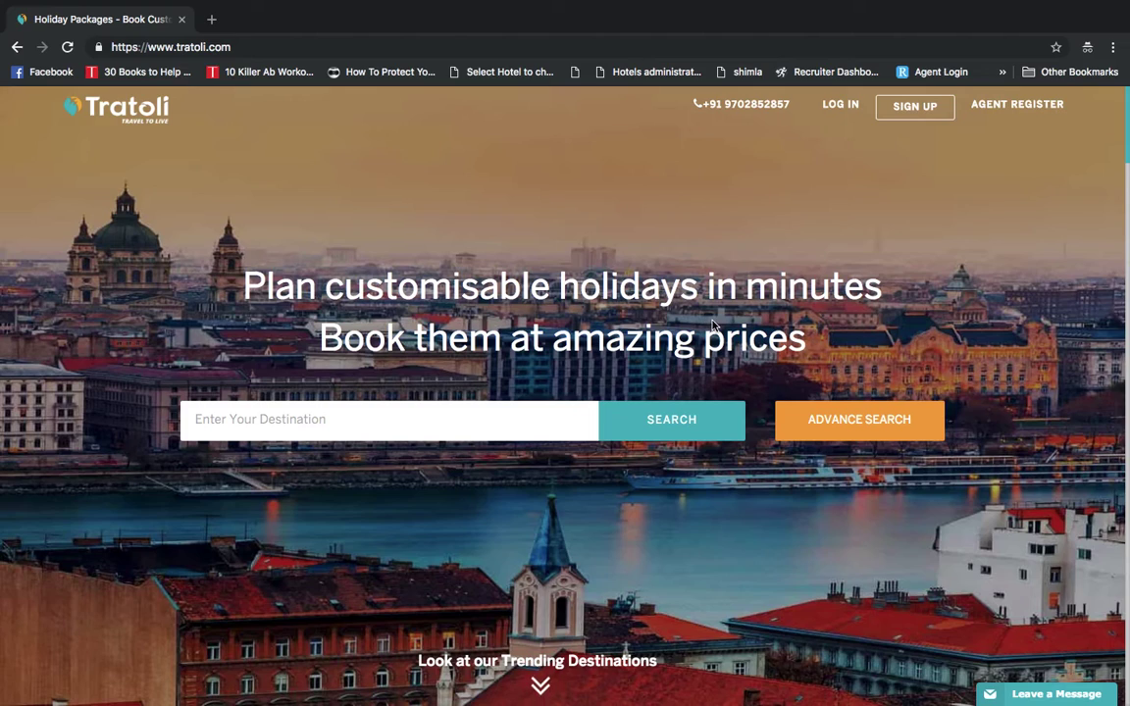
# Log in to Tratoli with the demo account's e-mail address and password
pyautogui.click(840, 106)
pyautogui.click(592, 230)
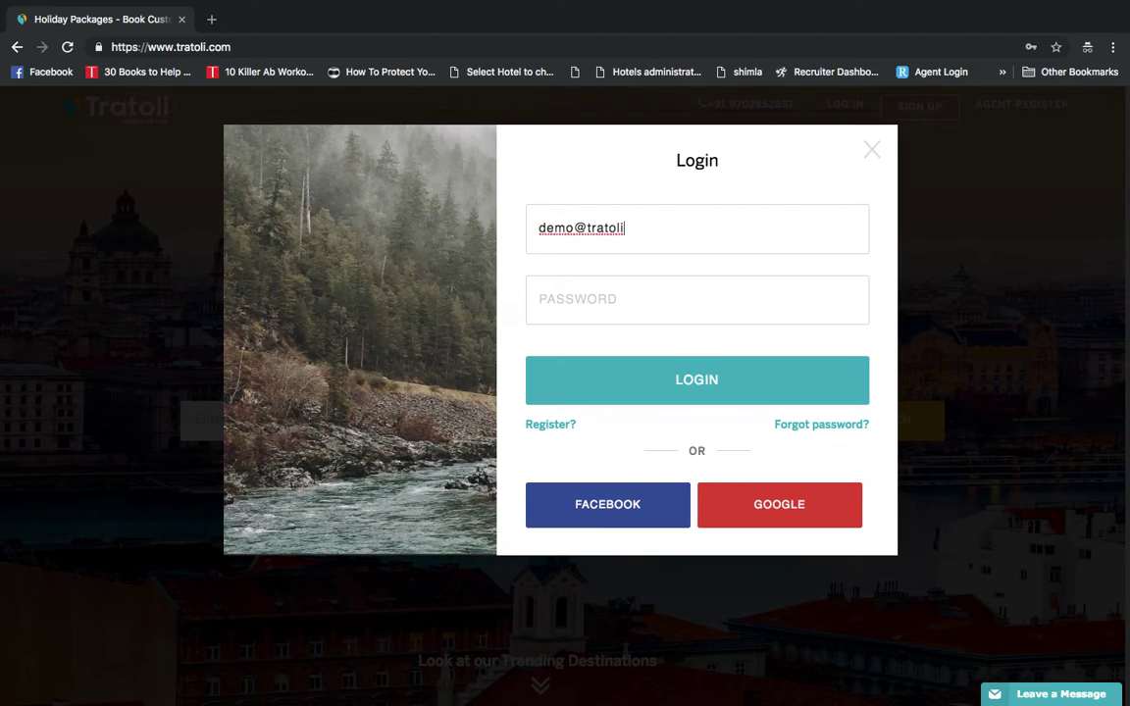
pyautogui.press('Tab')
pyautogui.write('de')
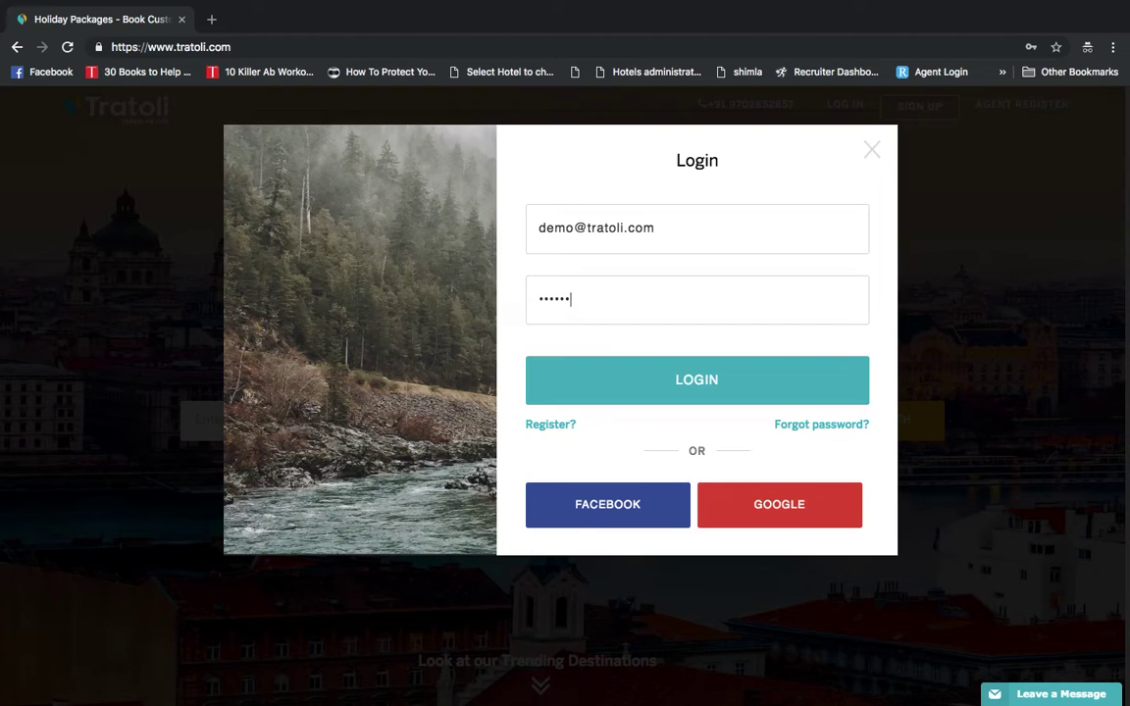
pyautogui.click(695, 373)
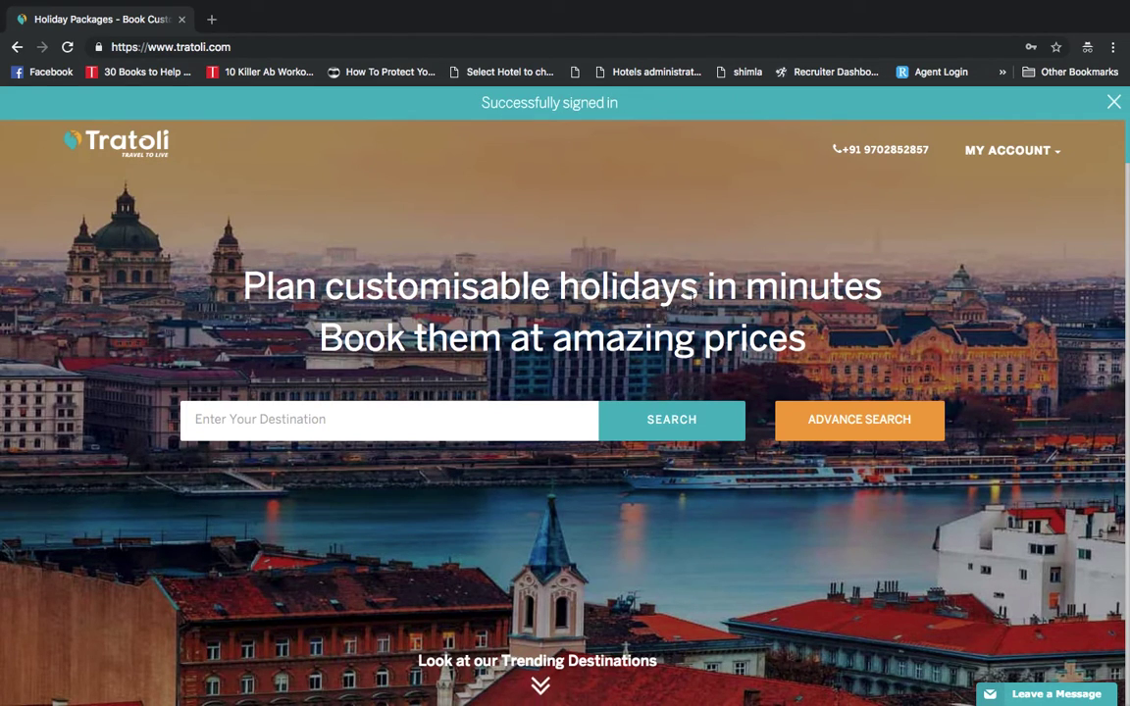
# Try 'dubai' and then 'singa' in the destination box, clearing each attempt
pyautogui.scroll(-1, 716, 348)
pyautogui.scroll(-2, 713, 345)
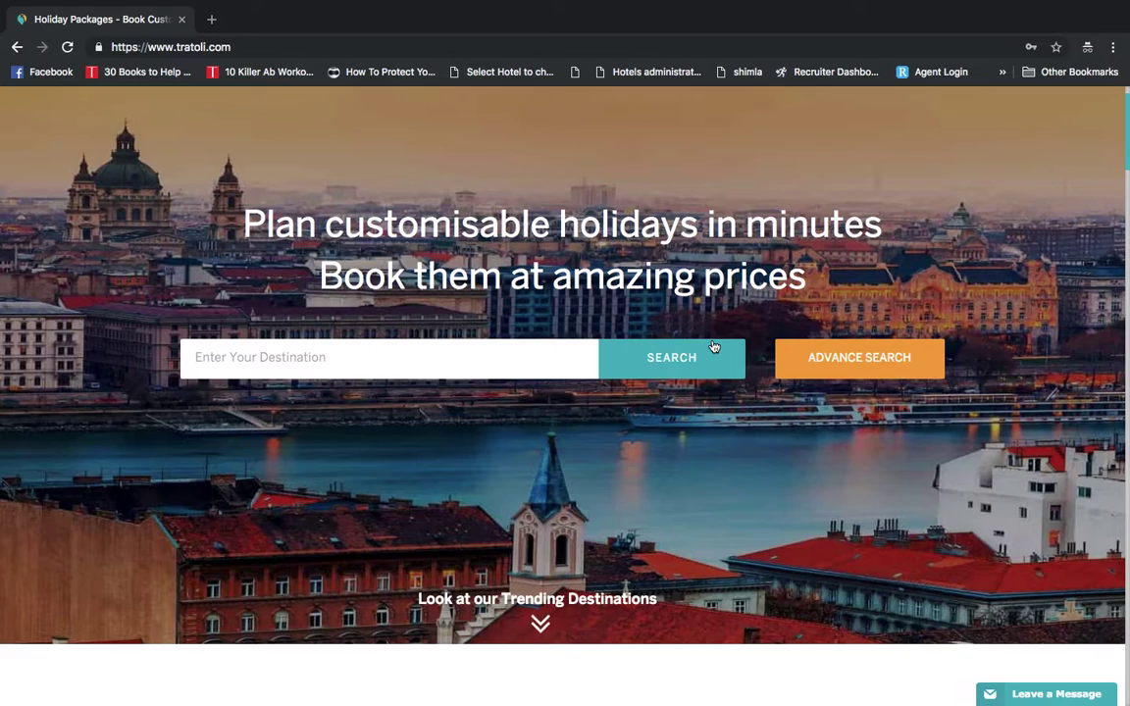
pyautogui.click(453, 302)
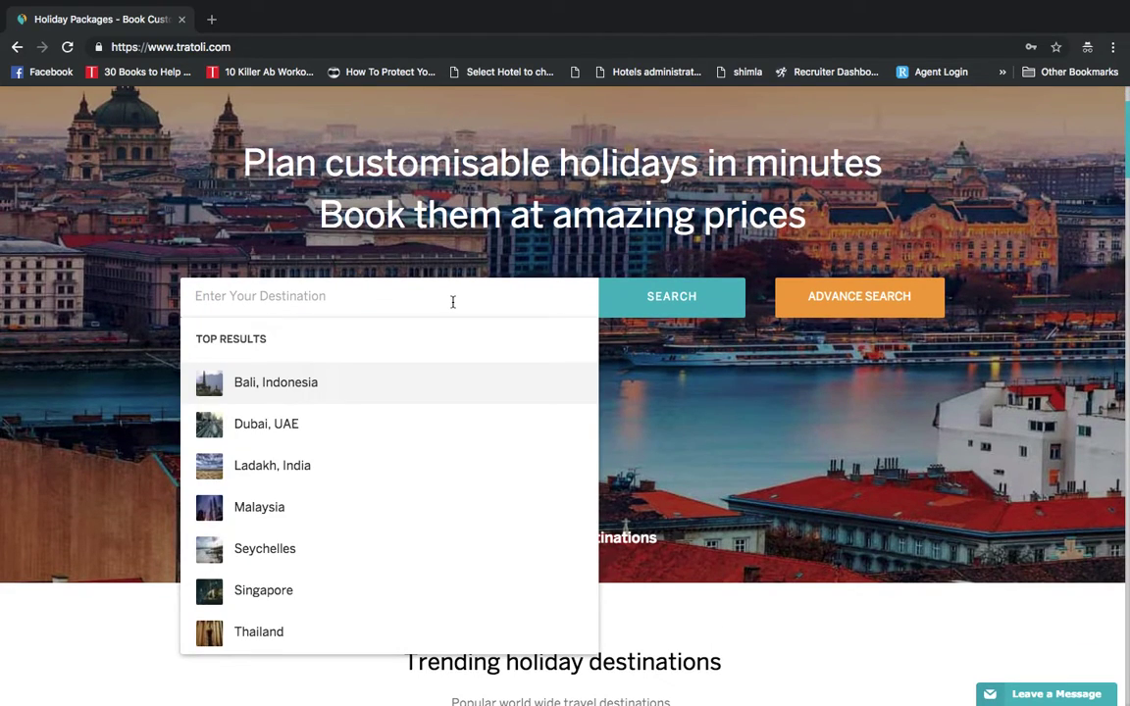
pyautogui.write('dubai')
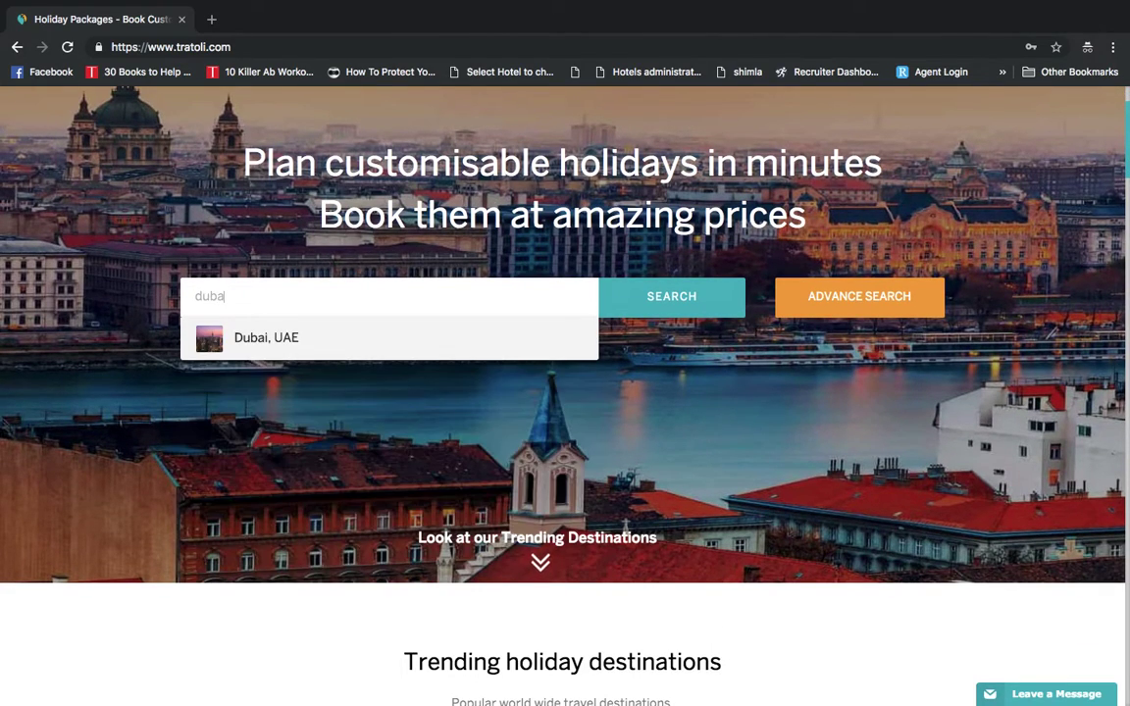
pyautogui.press('BackSpace')
pyautogui.press('BackSpace')
pyautogui.press('BackSpace')
pyautogui.press('BackSpace')
pyautogui.press('BackSpace')
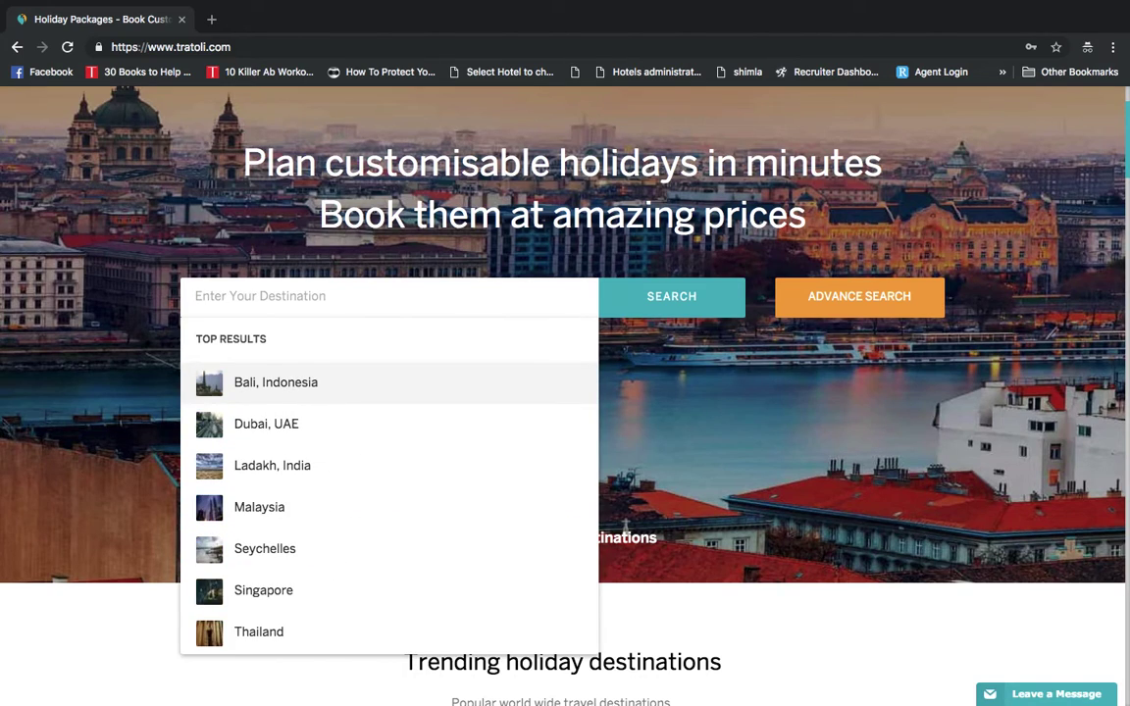
pyautogui.write('singa')
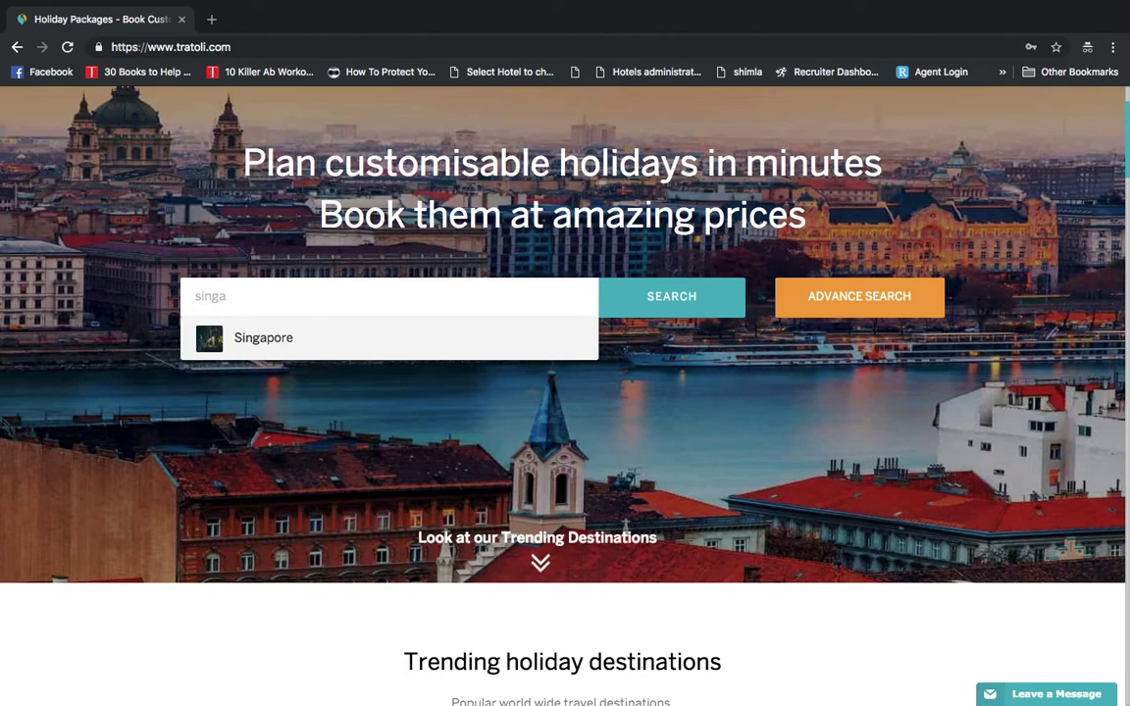
pyautogui.press('BackSpace')
pyautogui.press('BackSpace')
pyautogui.press('BackSpace')
pyautogui.press('BackSpace')
pyautogui.press('BackSpace')
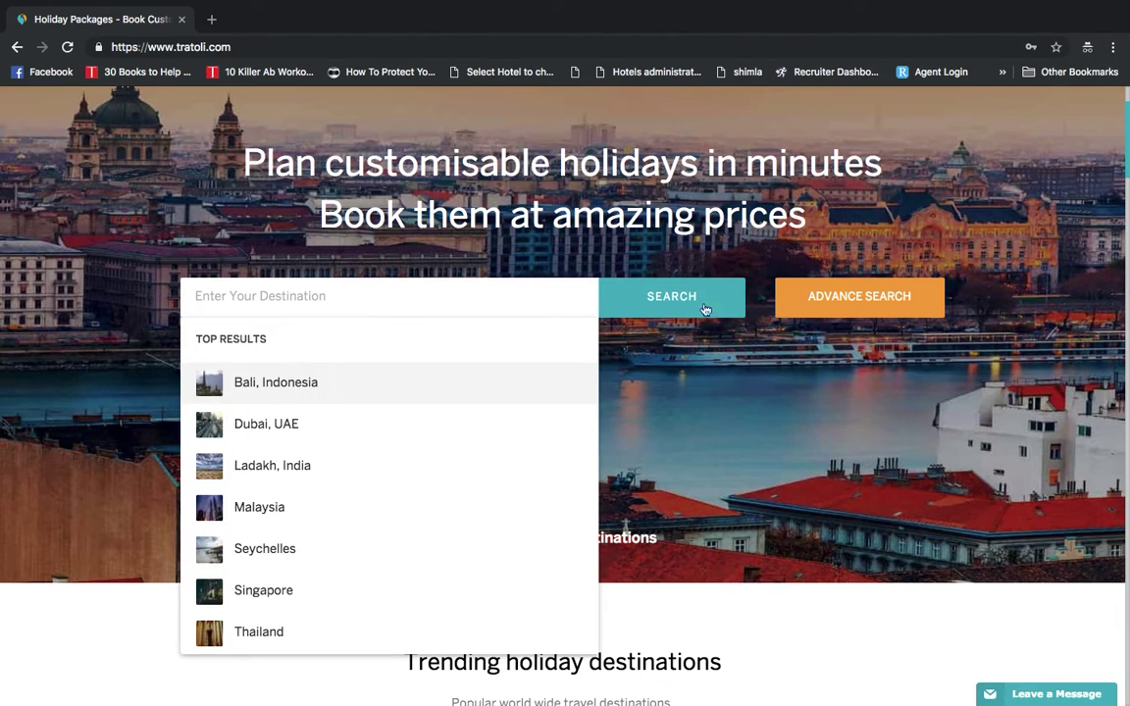
# Search the destination box again with 'duba' to get the Dubai, UAE suggestion
pyautogui.scroll(1, 687, 314)
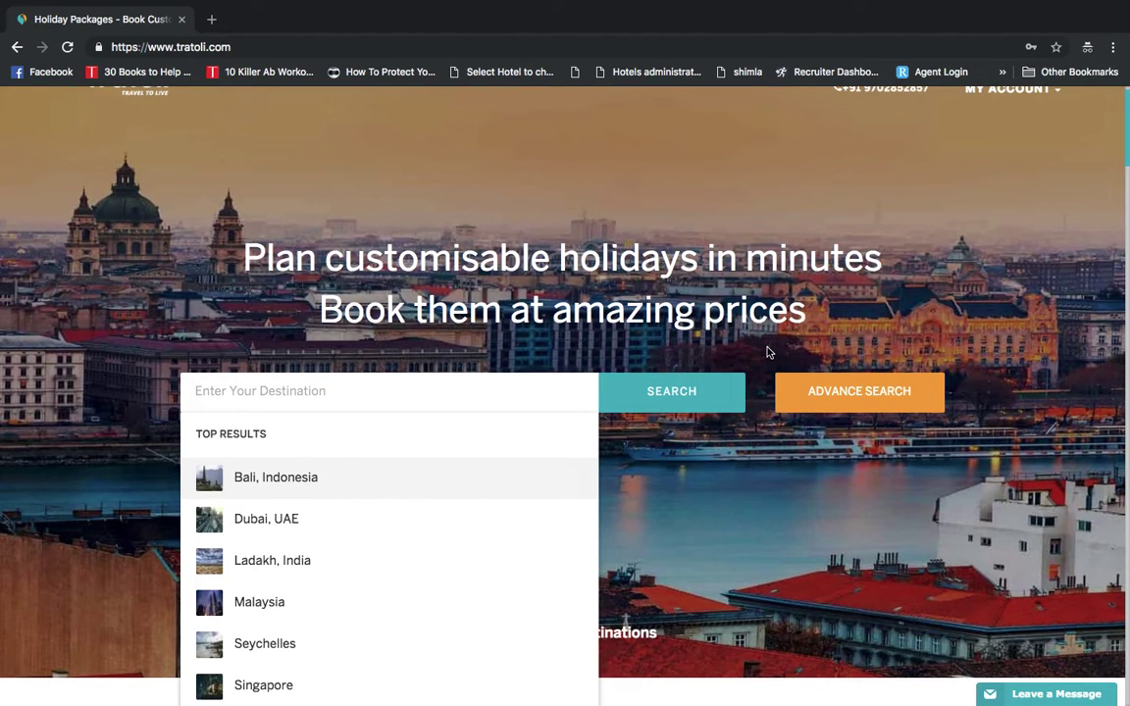
pyautogui.scroll(-2, 769, 352)
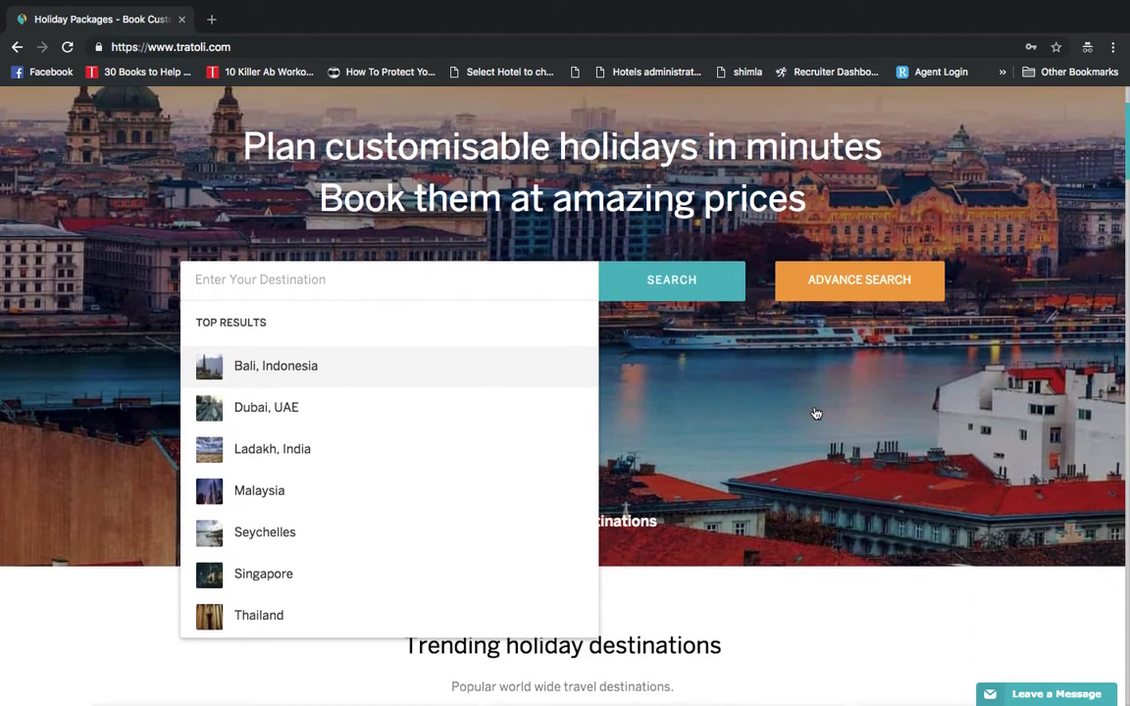
pyautogui.scroll(-1, 814, 411)
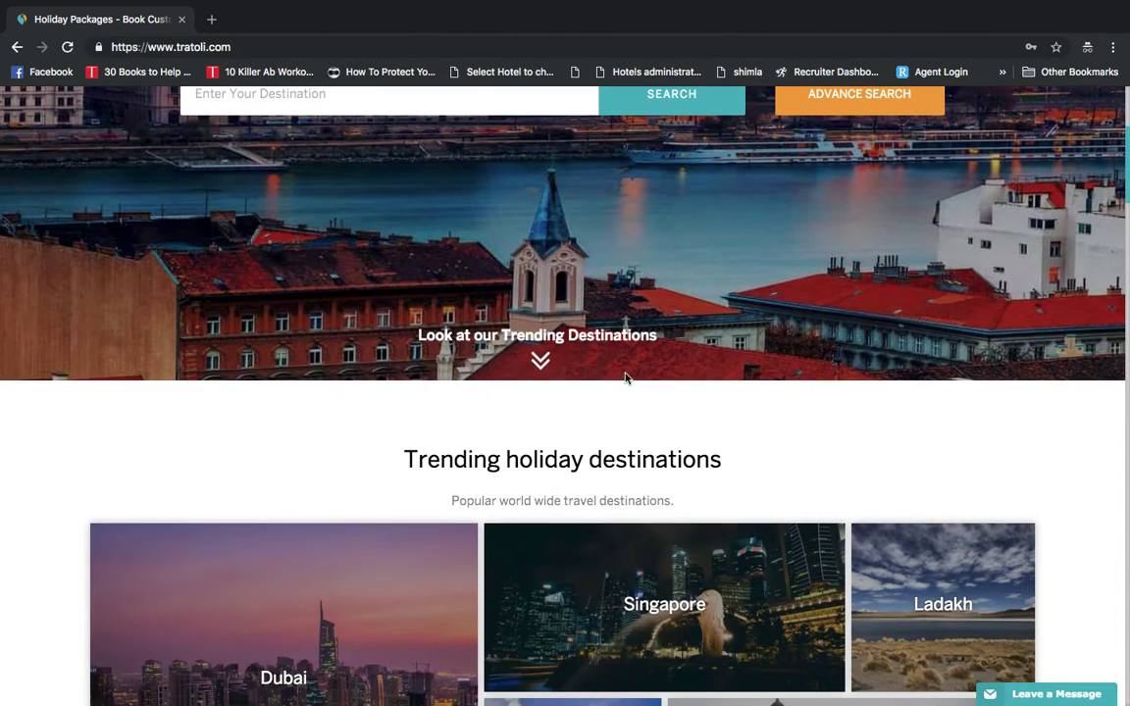
pyautogui.scroll(-2, 760, 448)
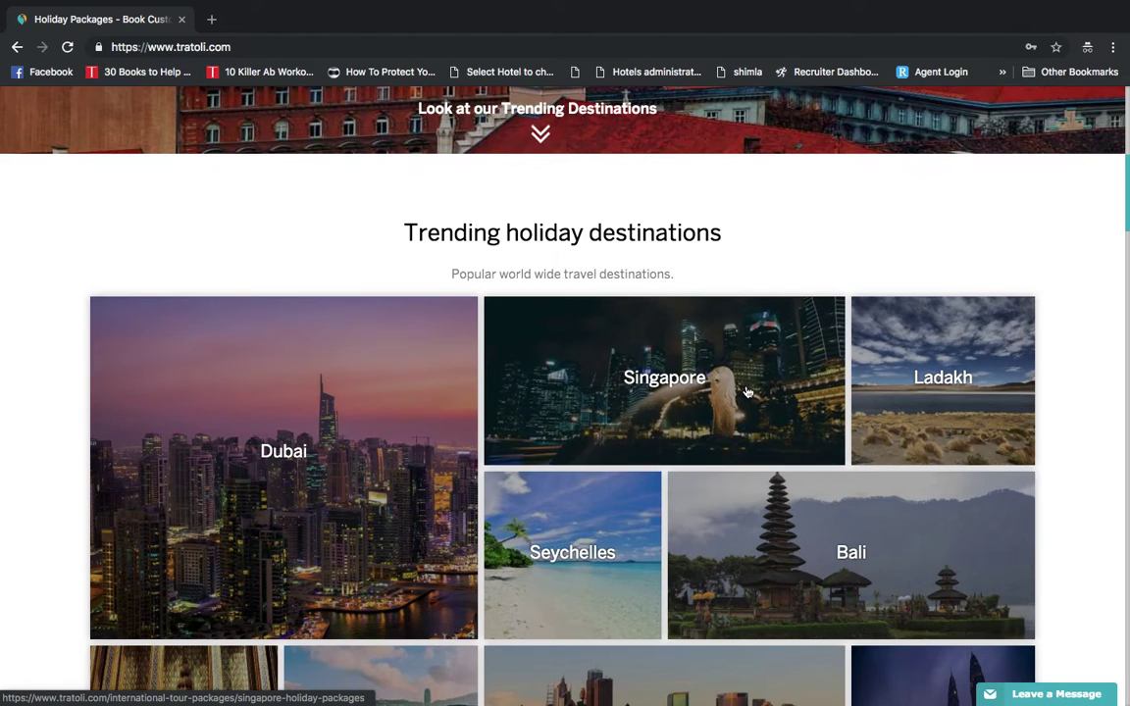
pyautogui.scroll(-1, 822, 252)
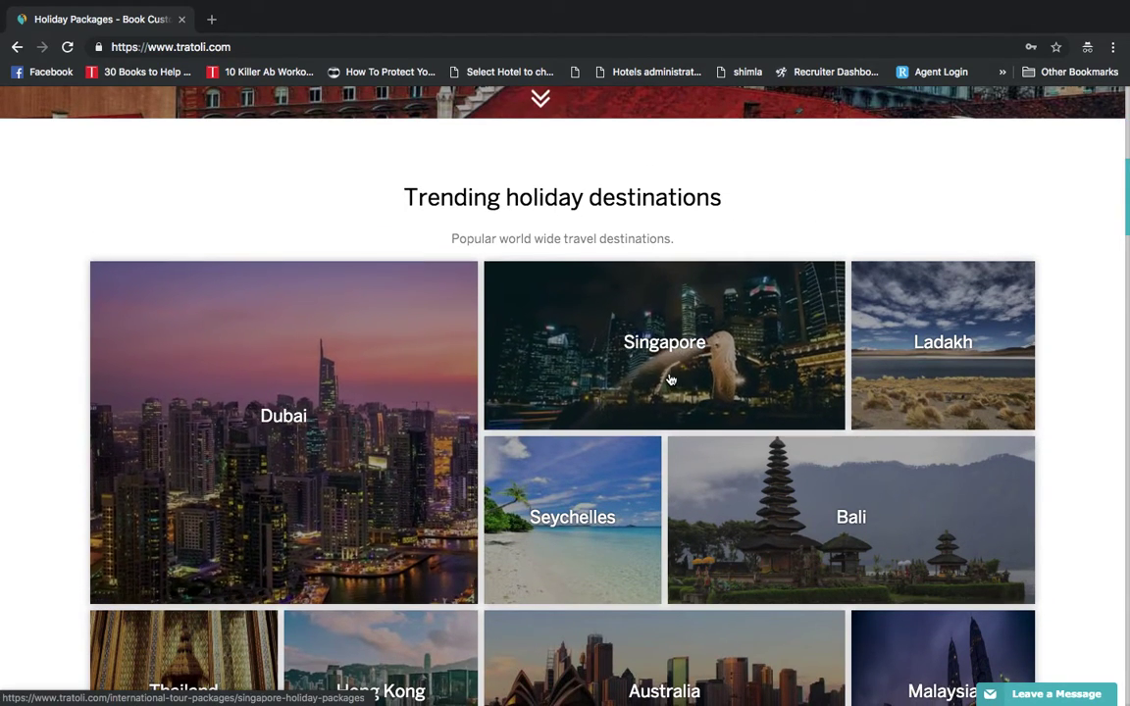
pyautogui.scroll(-2, 727, 564)
pyautogui.scroll(8, 727, 564)
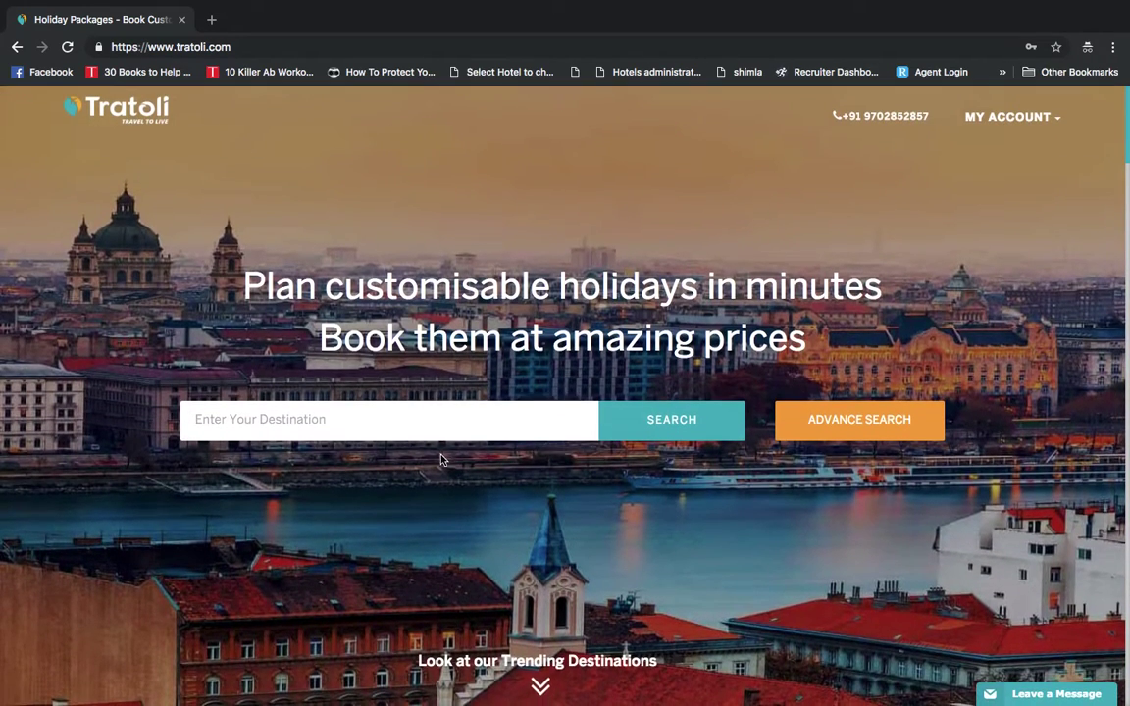
pyautogui.click(430, 423)
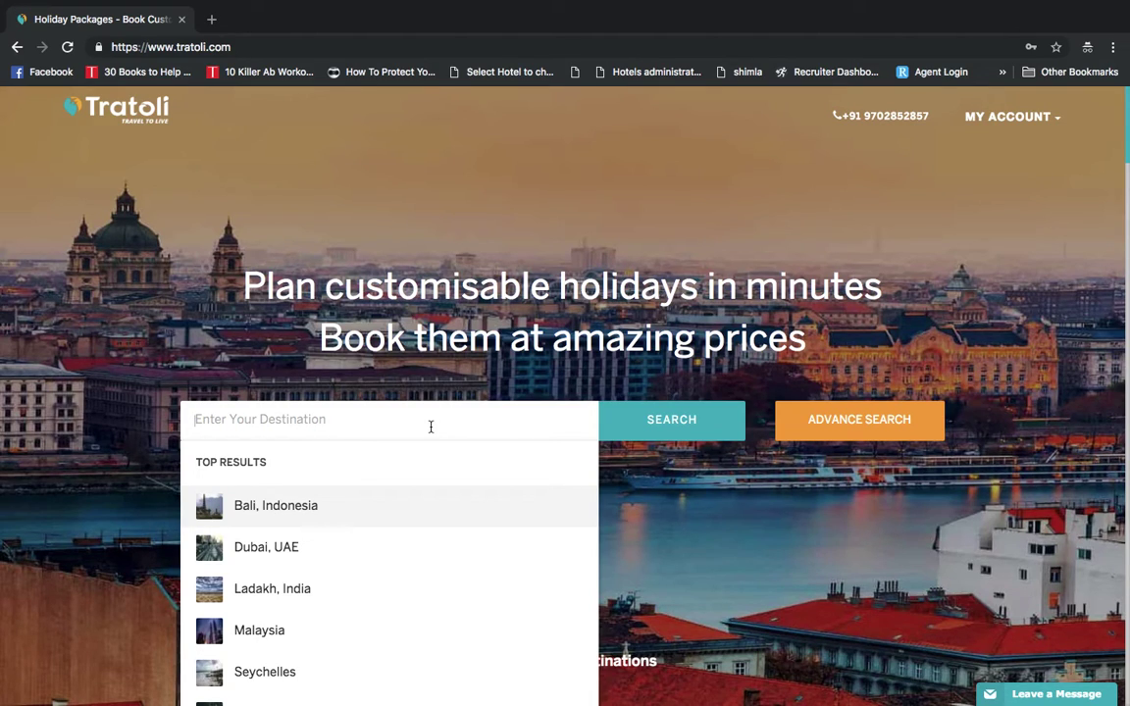
pyautogui.write('duba')
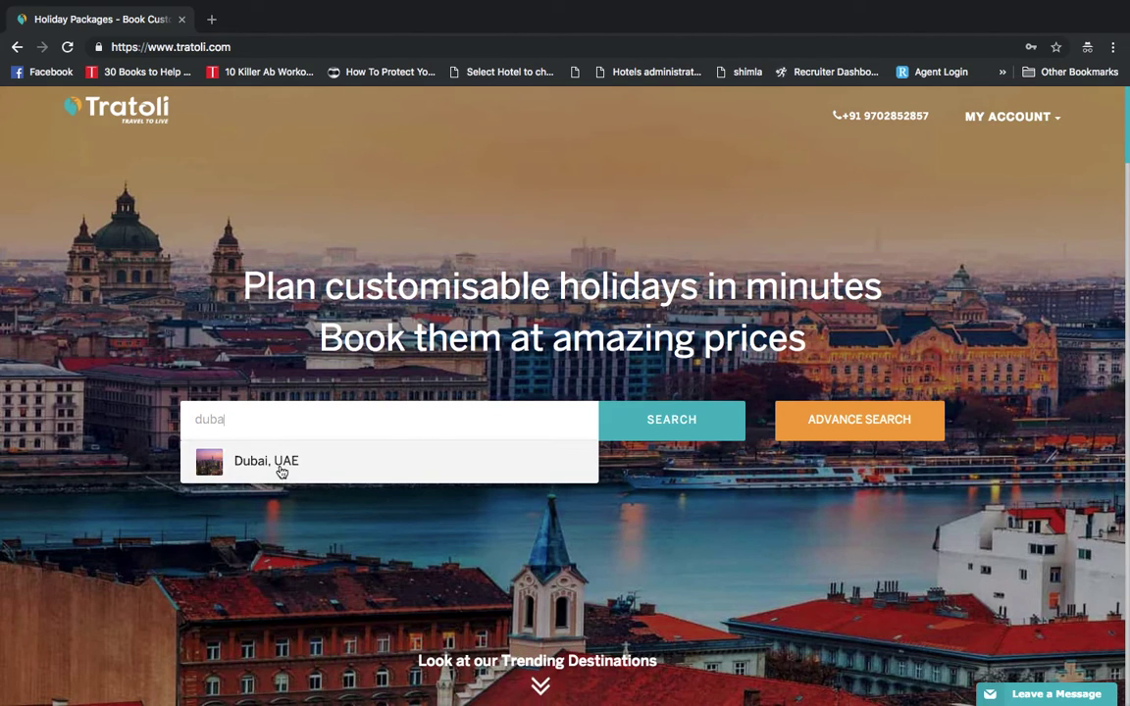
# Choose Dubai, UAE, reload the packages page and scroll down to the Dubai Tour Packages list
pyautogui.click(279, 466)
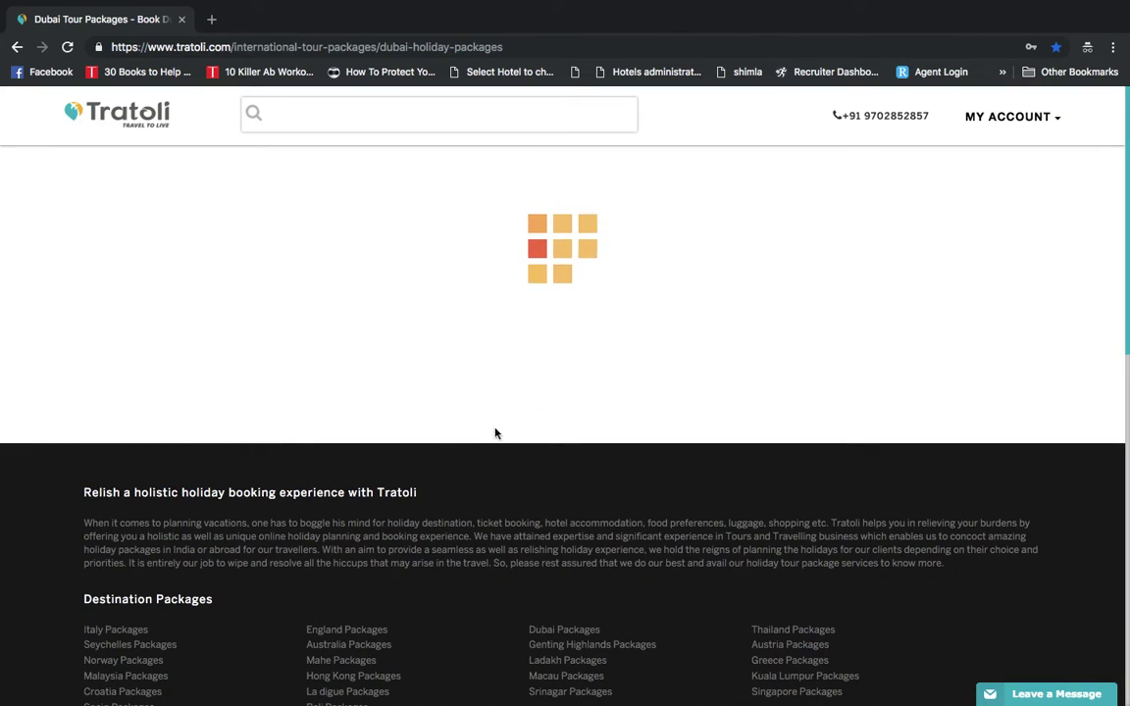
pyautogui.scroll(-1, 510, 432)
pyautogui.scroll(-3, 534, 433)
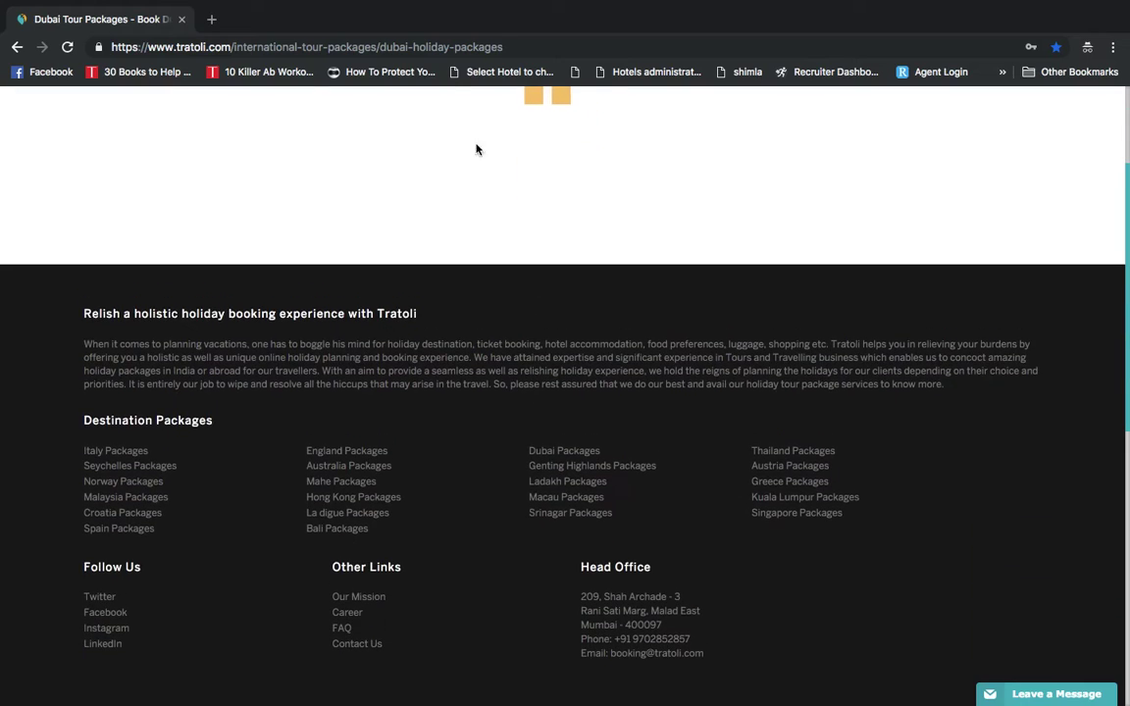
pyautogui.click(451, 47)
pyautogui.press('Return')
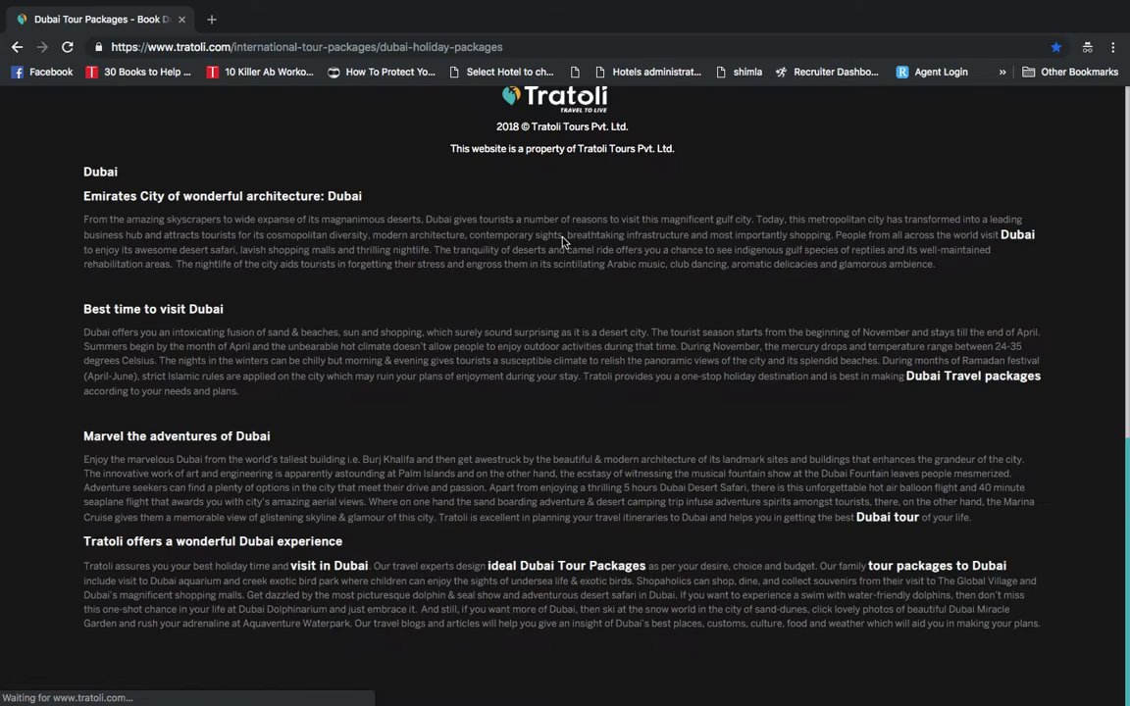
pyautogui.scroll(15, 572, 259)
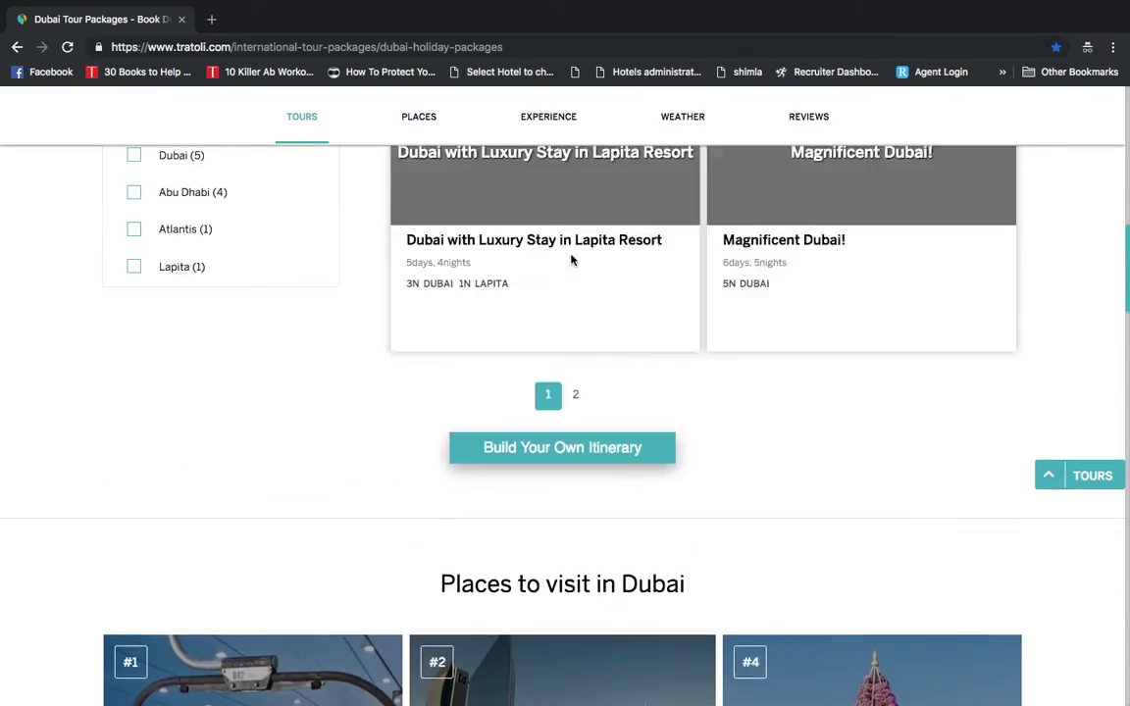
pyautogui.scroll(-2, 570, 257)
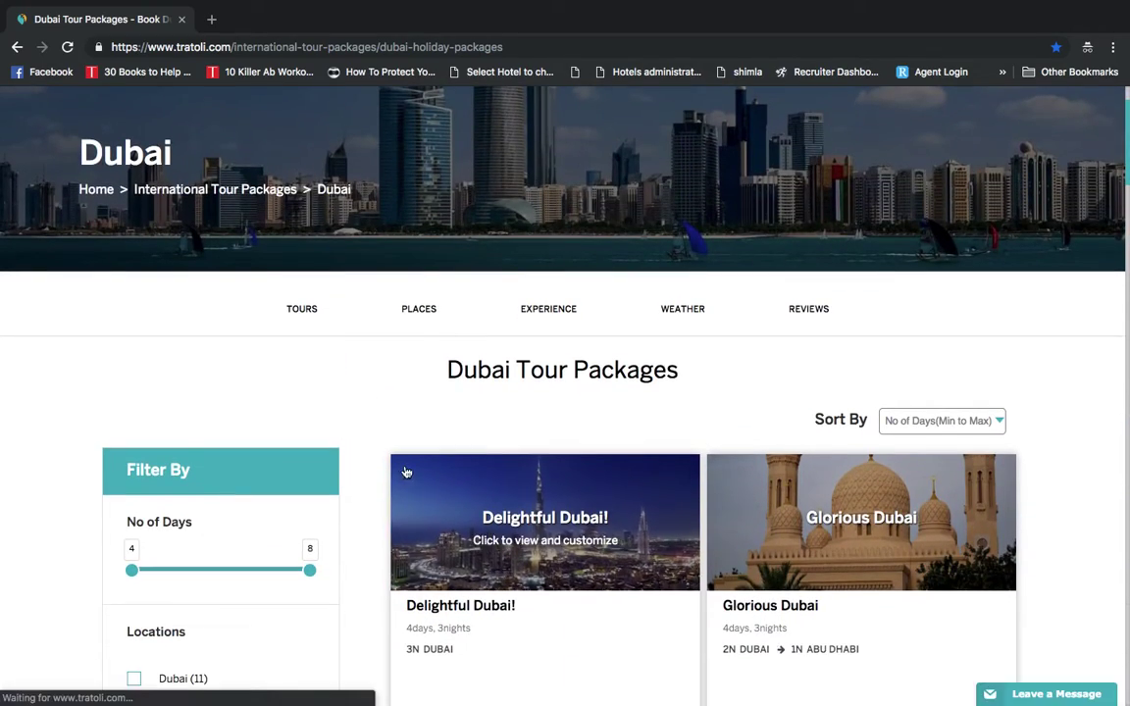
pyautogui.scroll(-2, 404, 469)
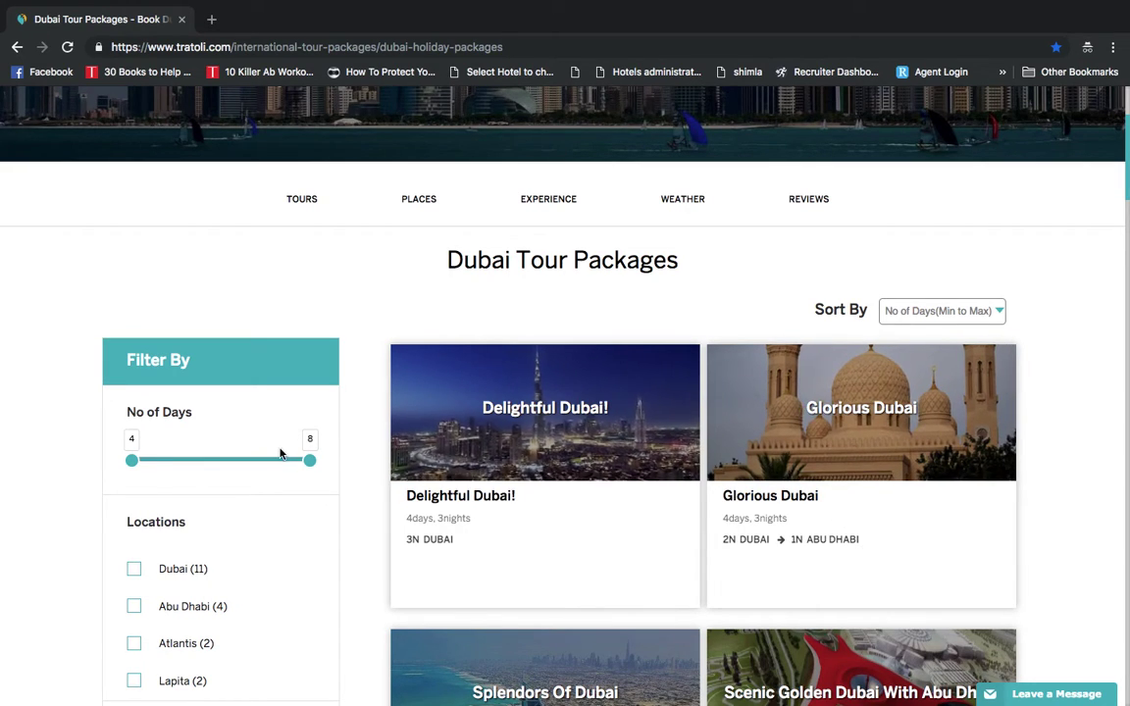
pyautogui.scroll(-1, 353, 548)
pyautogui.scroll(-2, 352, 547)
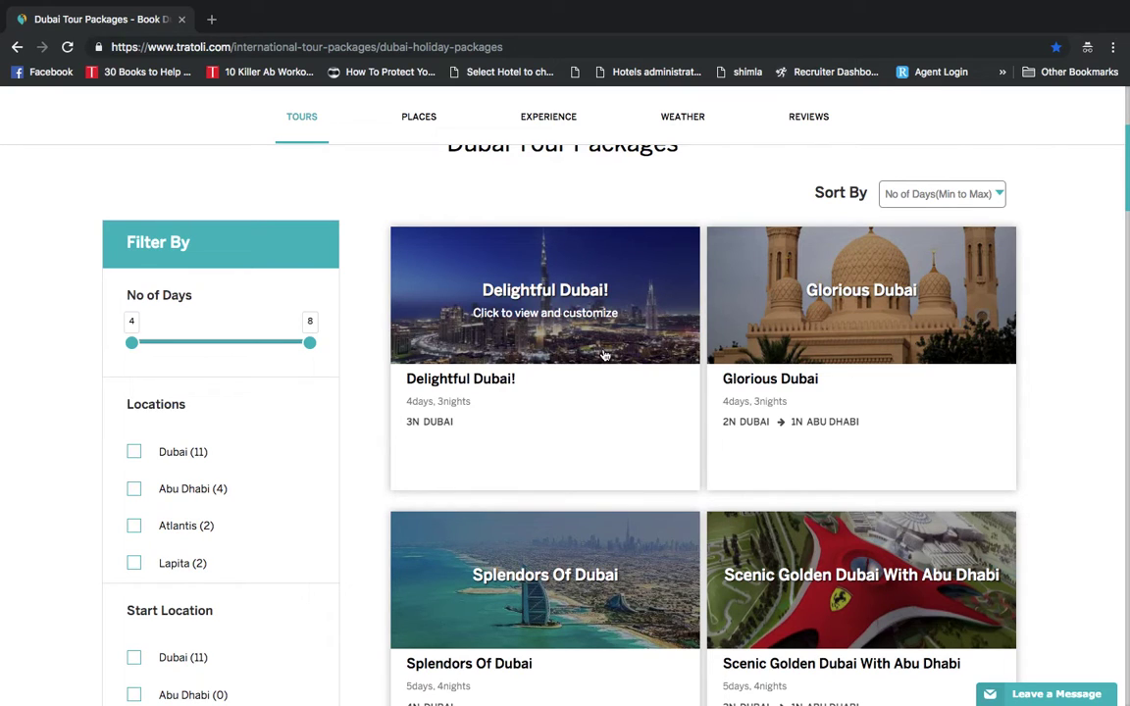
# Customise Delightful Dubai! by adding a new 1-night UAE city after the Dubai stay
pyautogui.click(604, 355)
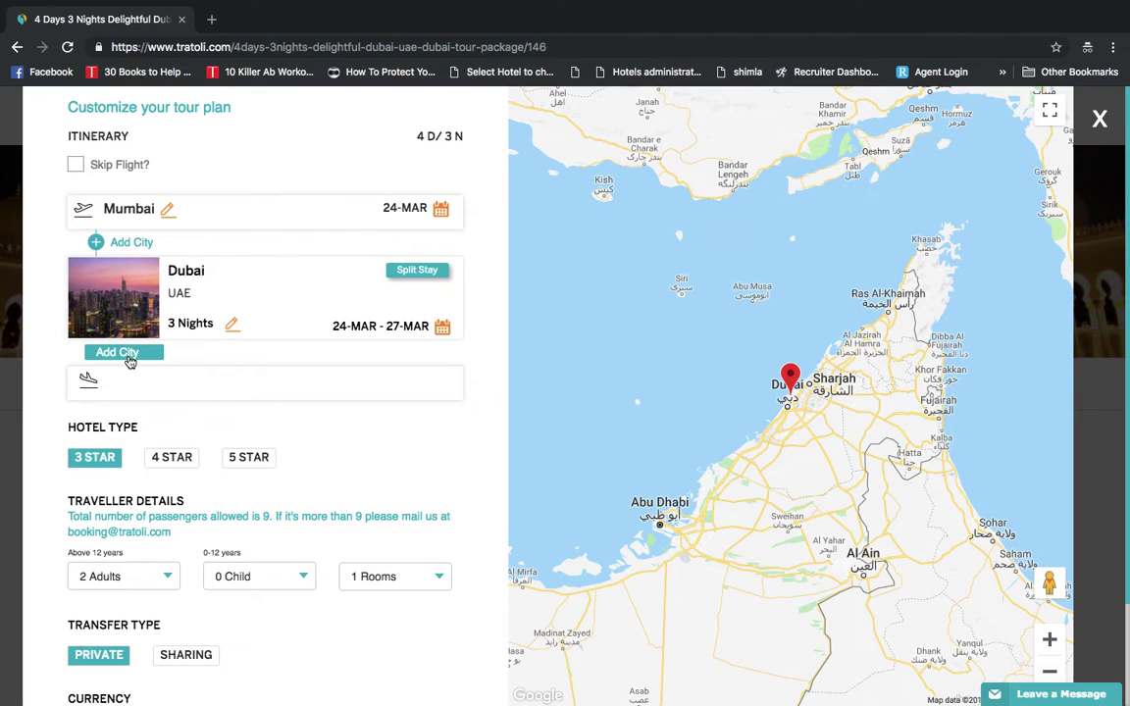
pyautogui.click(128, 353)
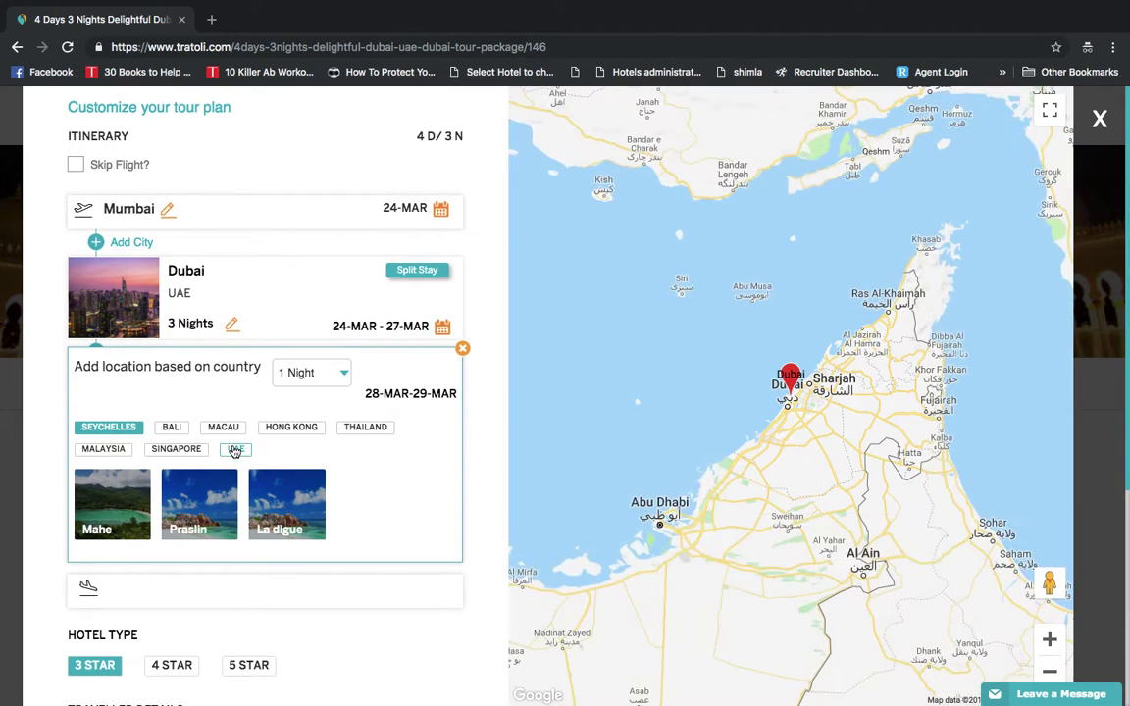
pyautogui.click(234, 450)
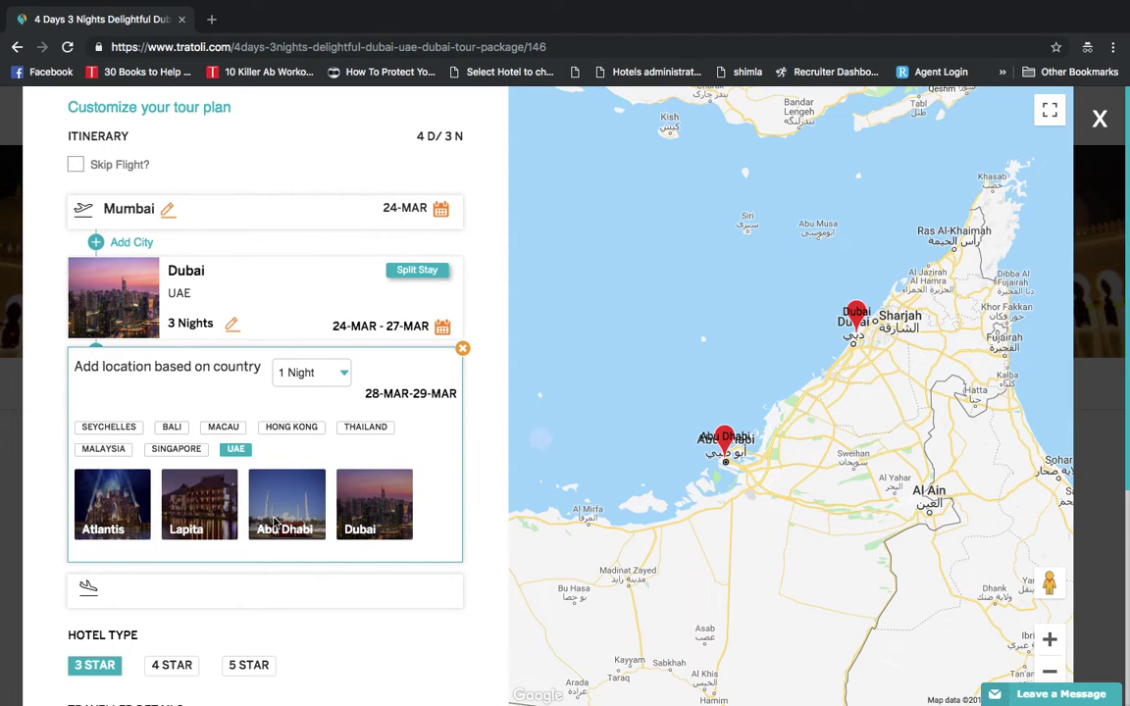
# Add Abu Dhabi at 3 nights, split the stay, and remove the extra 1-night card, leaving 2 nights
pyautogui.click(275, 523)
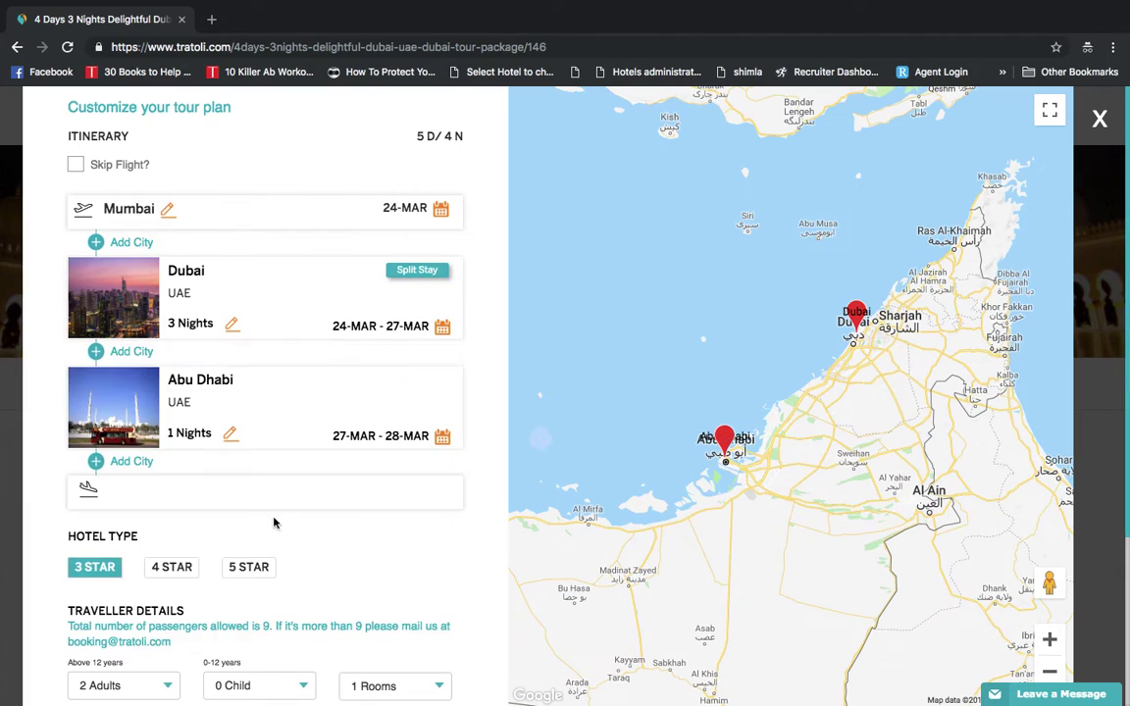
pyautogui.click(229, 436)
pyautogui.click(228, 434)
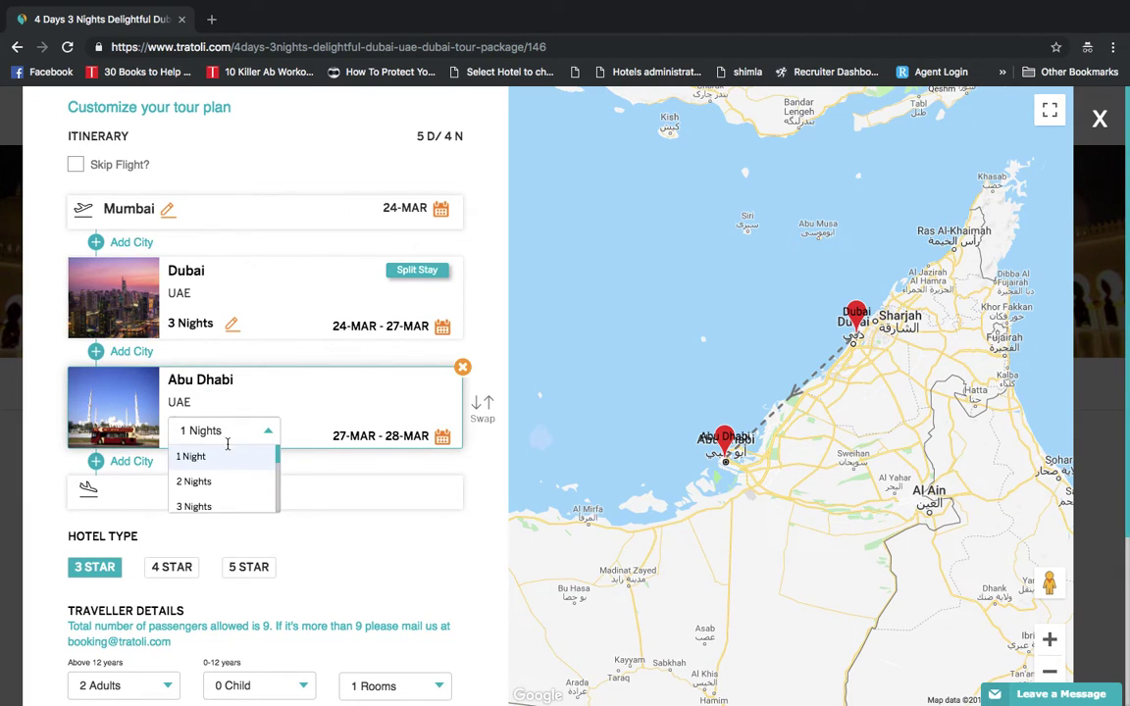
pyautogui.click(234, 506)
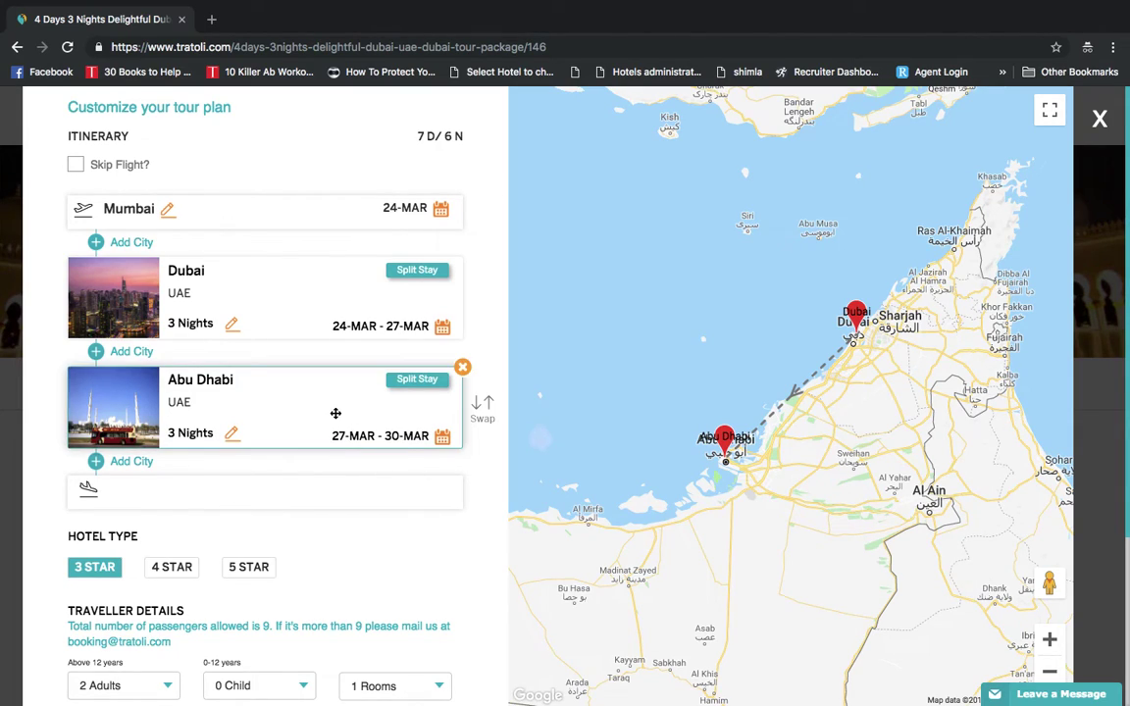
pyautogui.click(417, 381)
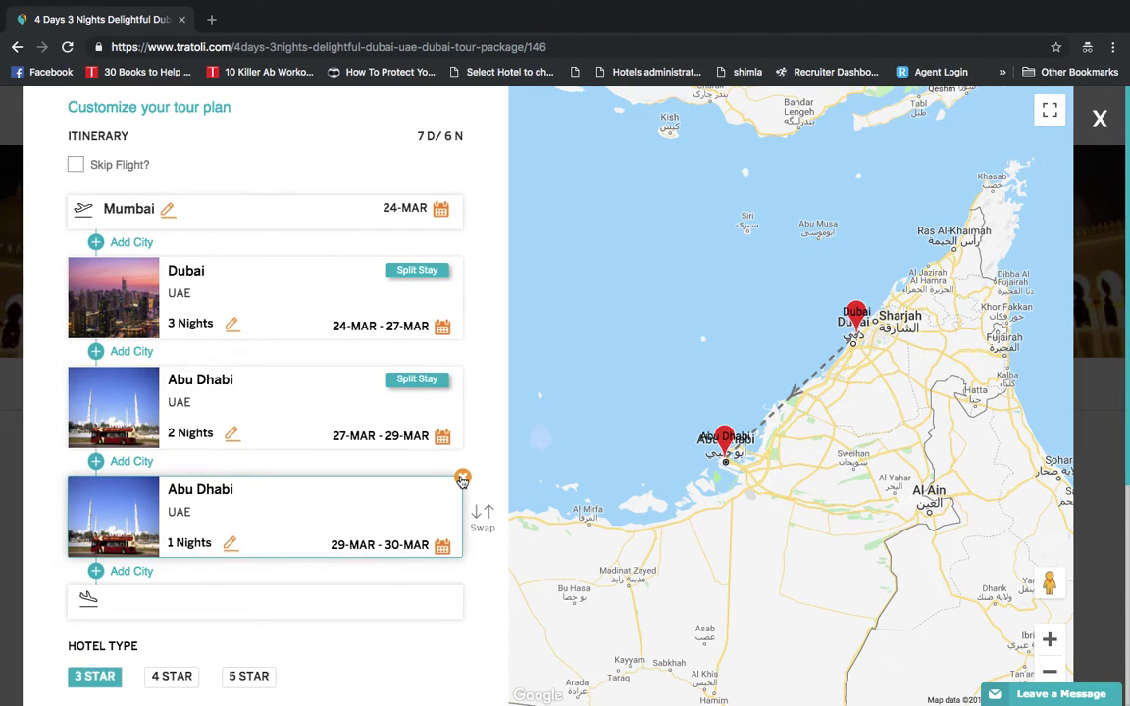
pyautogui.click(462, 479)
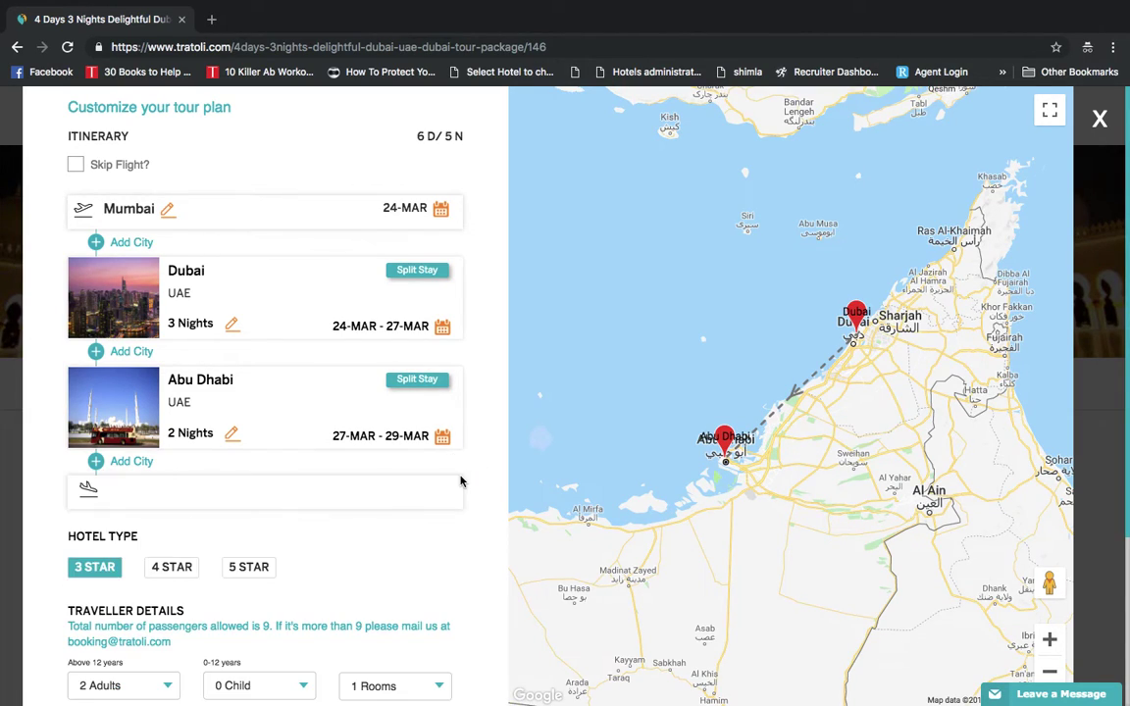
pyautogui.click(251, 406)
# Move Abu Dhabi above Dubai in the itinerary, then open the departure city list
pyautogui.moveTo(251, 406); pyautogui.dragTo(276, 262)
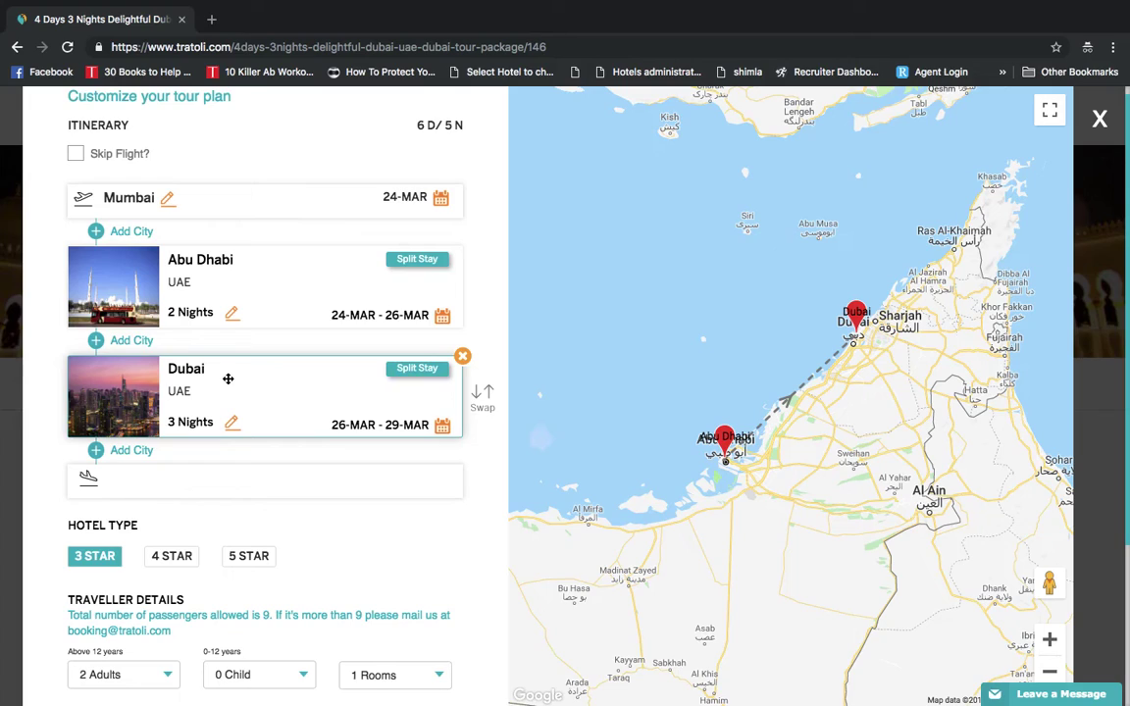
pyautogui.click(166, 200)
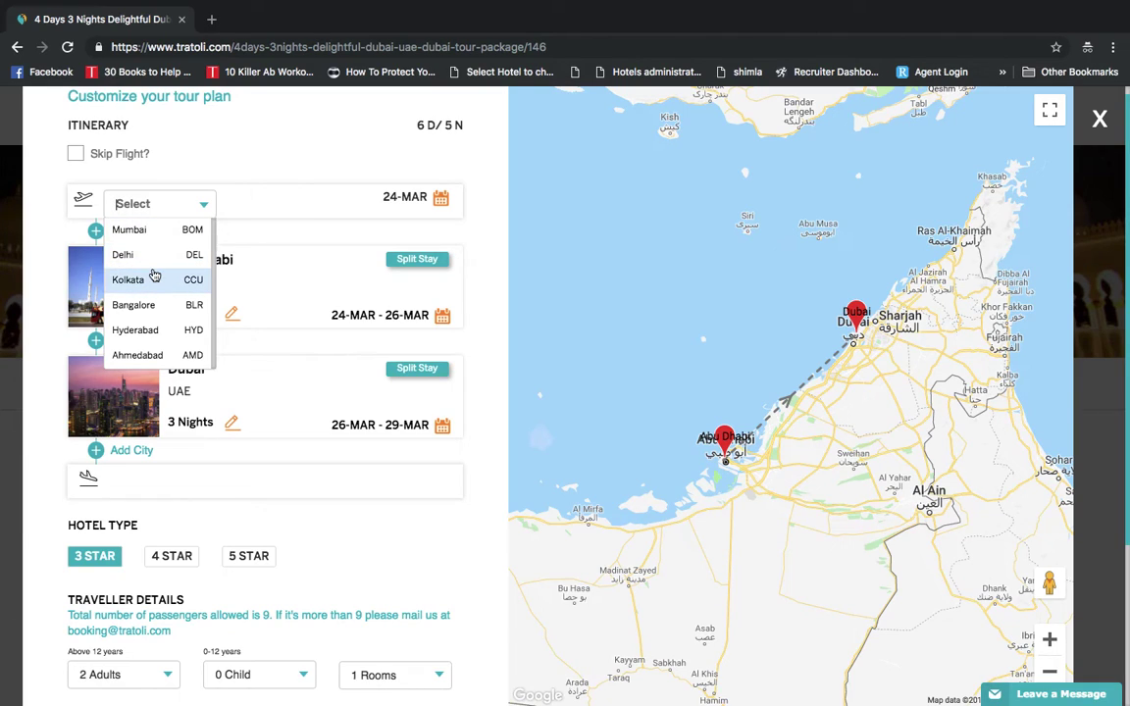
# Keep Mumbai with flights included and set the departure date to 28 March
pyautogui.click(188, 159)
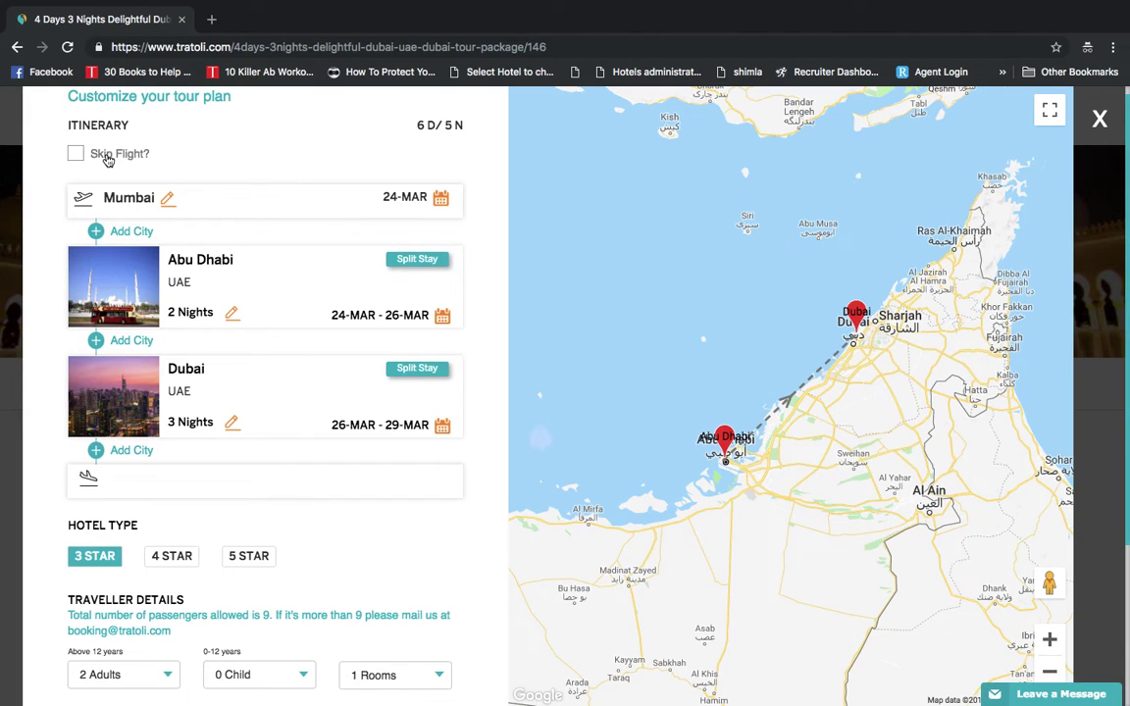
pyautogui.click(108, 161)
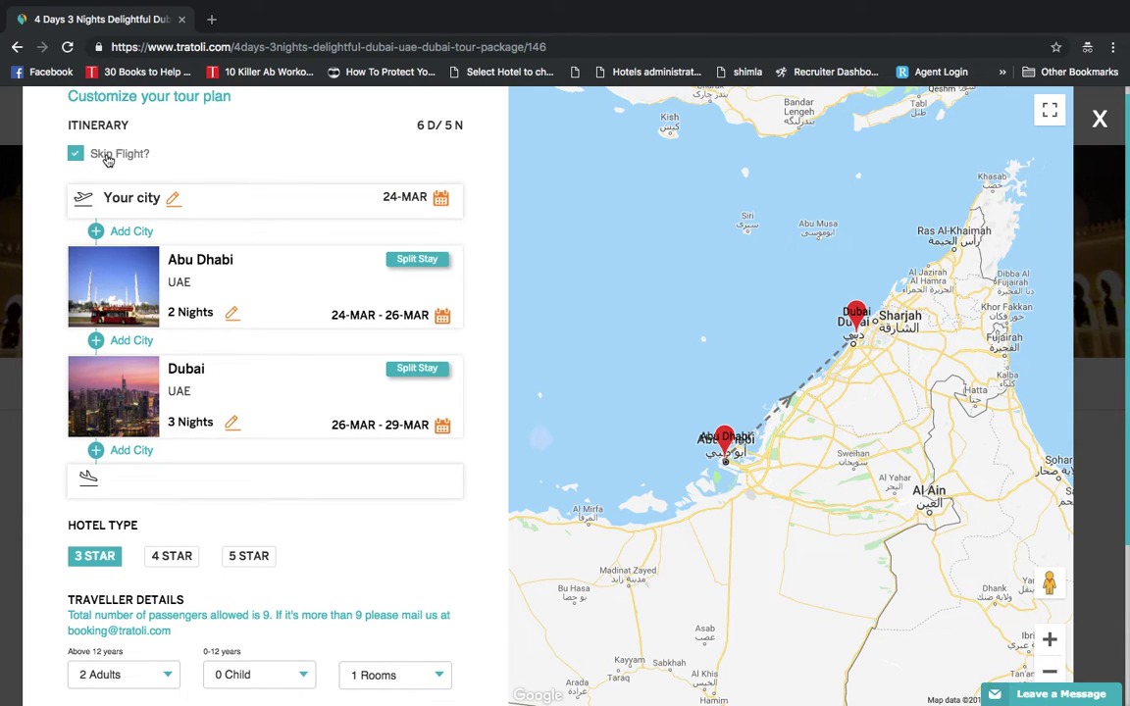
pyautogui.click(108, 160)
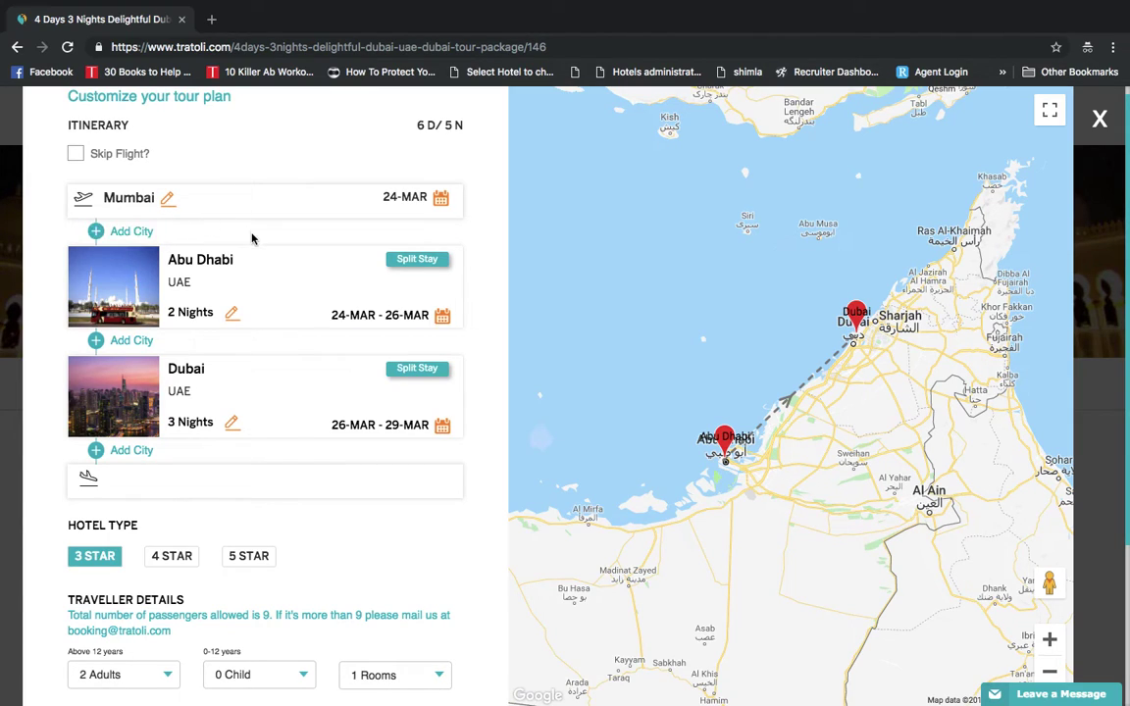
pyautogui.click(434, 199)
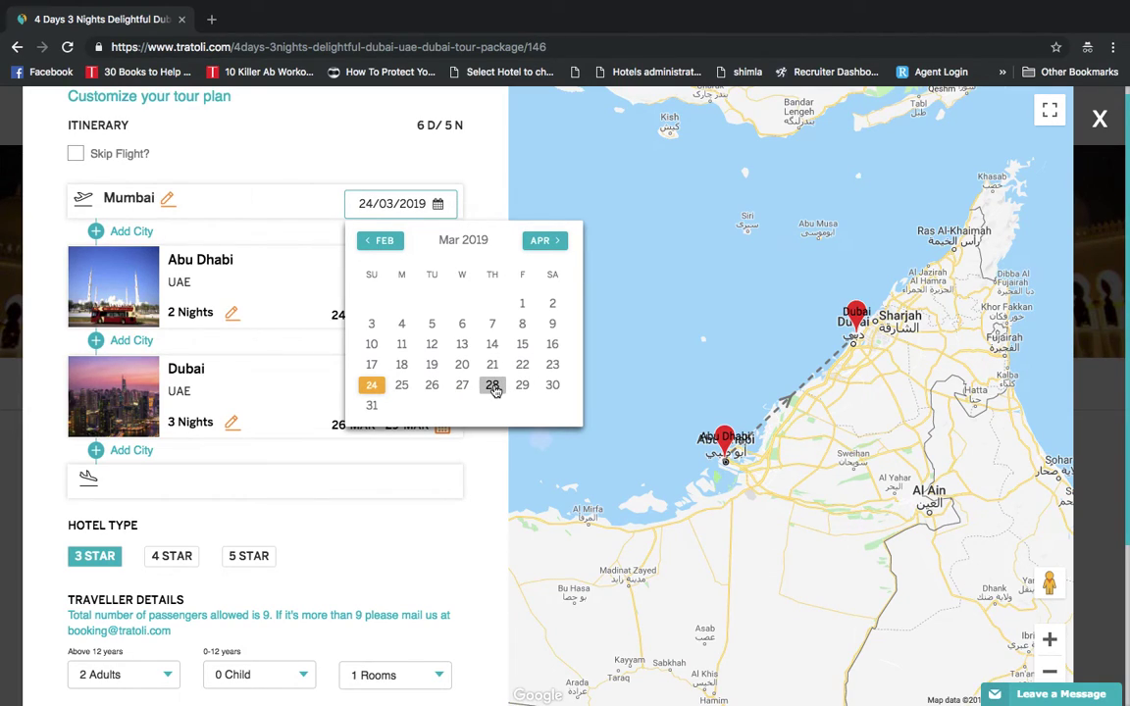
pyautogui.click(493, 386)
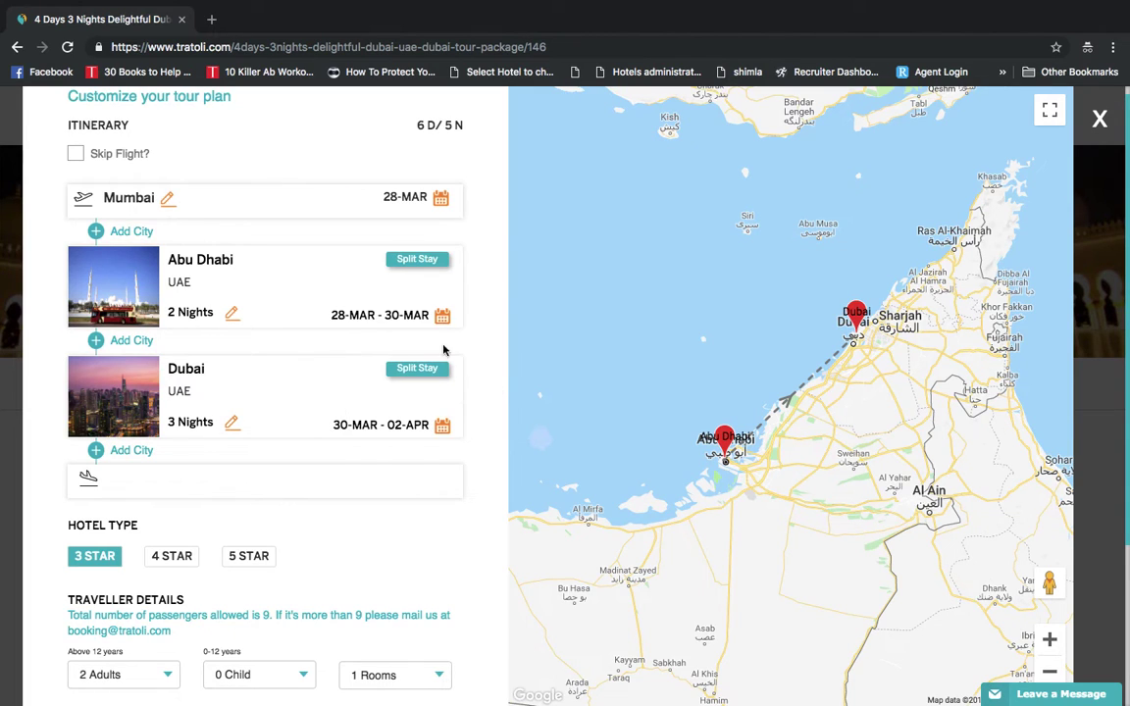
# Keep 2 Adults and apply the customised plan with PLAN
pyautogui.scroll(-1, 320, 496)
pyautogui.scroll(-2, 320, 498)
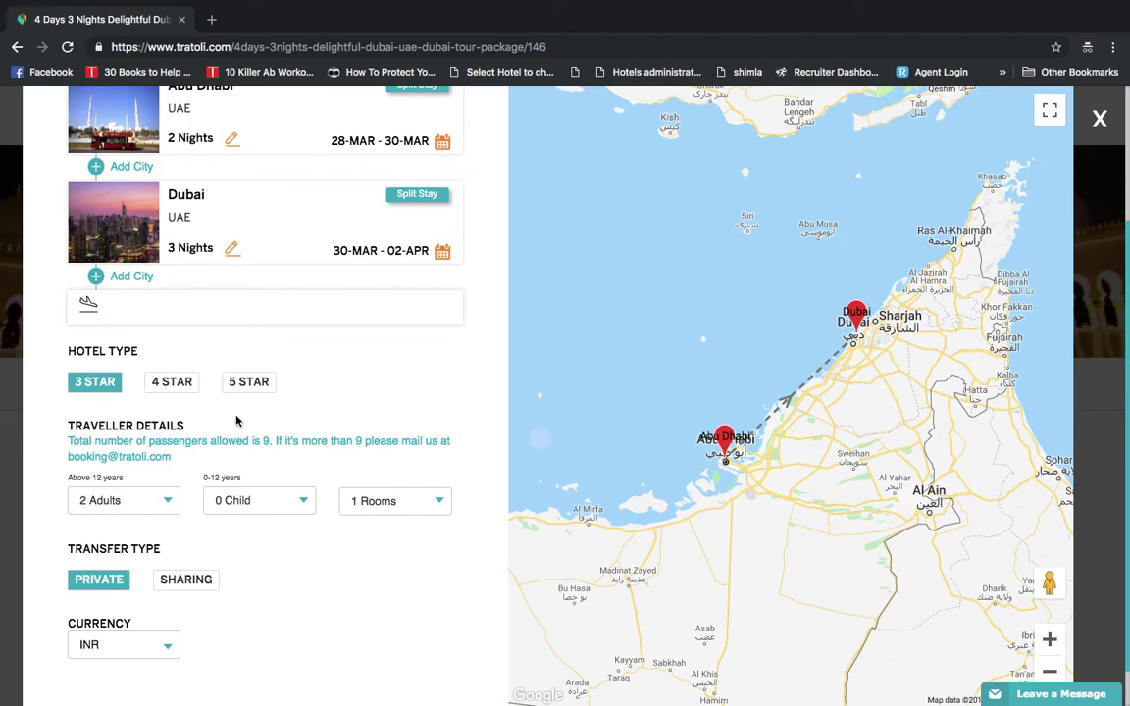
pyautogui.click(119, 505)
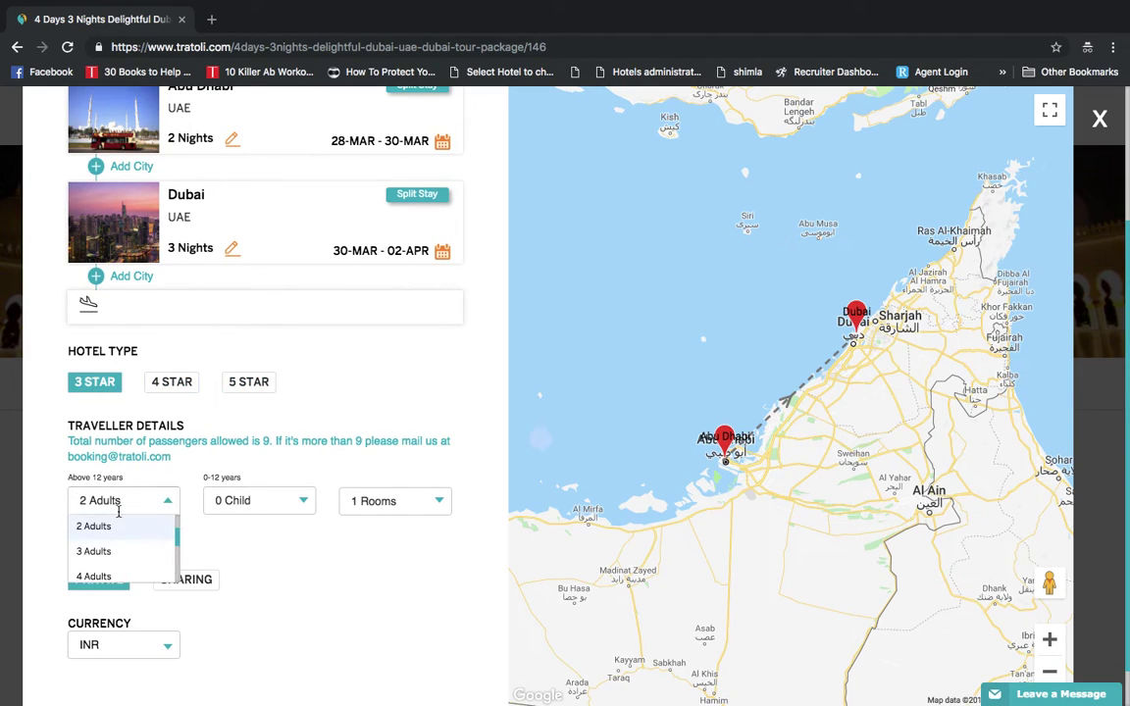
pyautogui.click(122, 508)
pyautogui.scroll(-1, 343, 567)
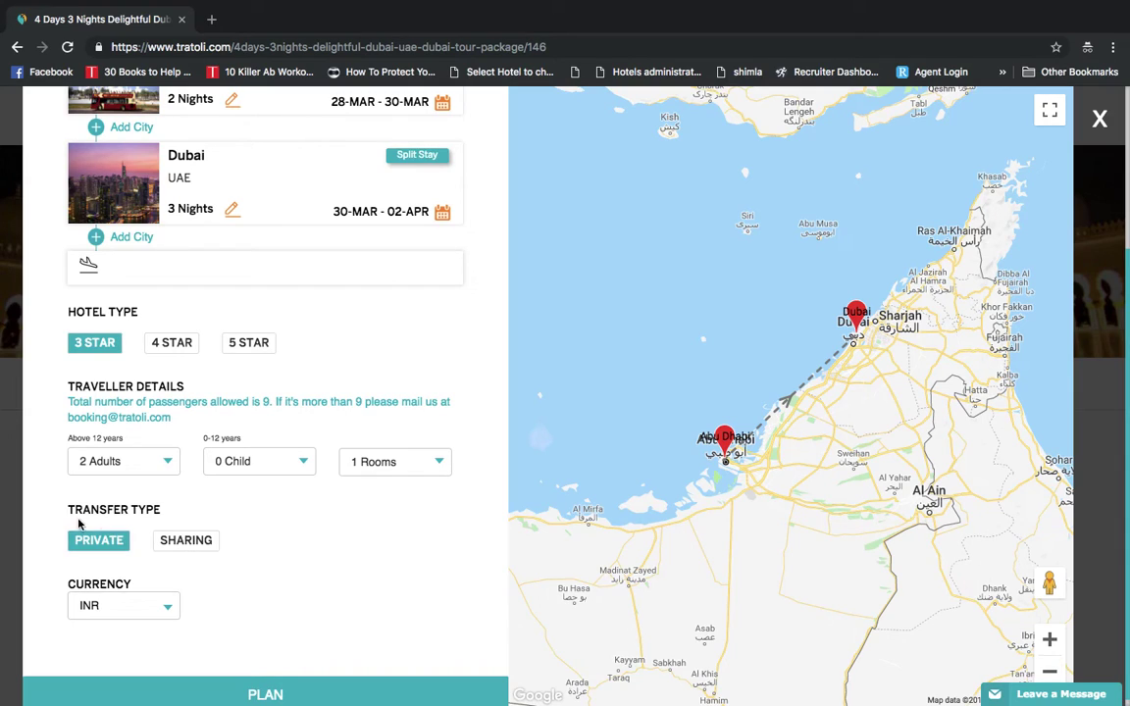
pyautogui.click(315, 698)
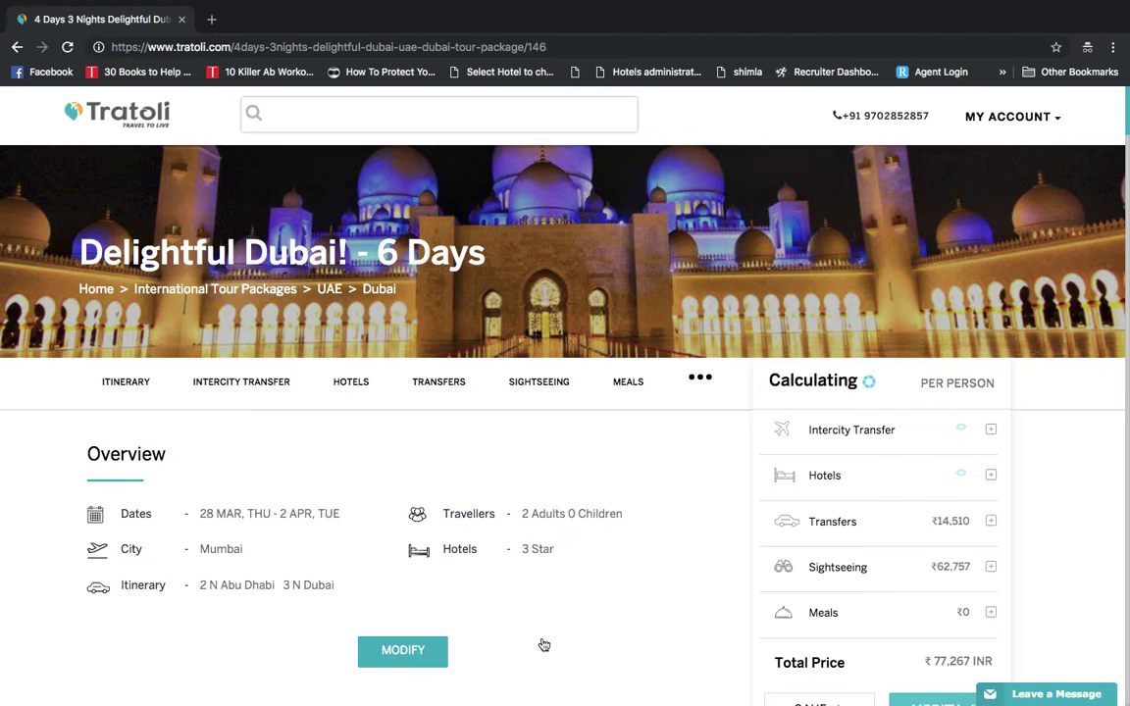
# Expand Transfers to list three private transfers (₹2,965, ₹9,040, ₹2,505) totalling ₹14,510
pyautogui.scroll(-1, 849, 600)
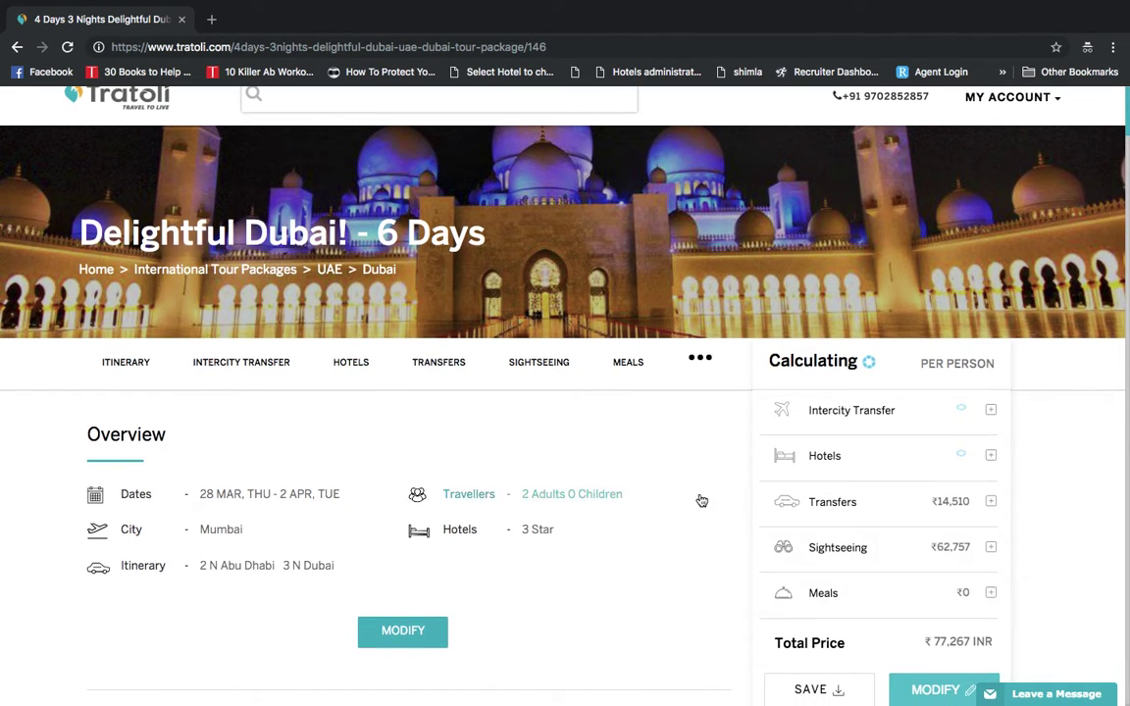
pyautogui.scroll(-5, 701, 501)
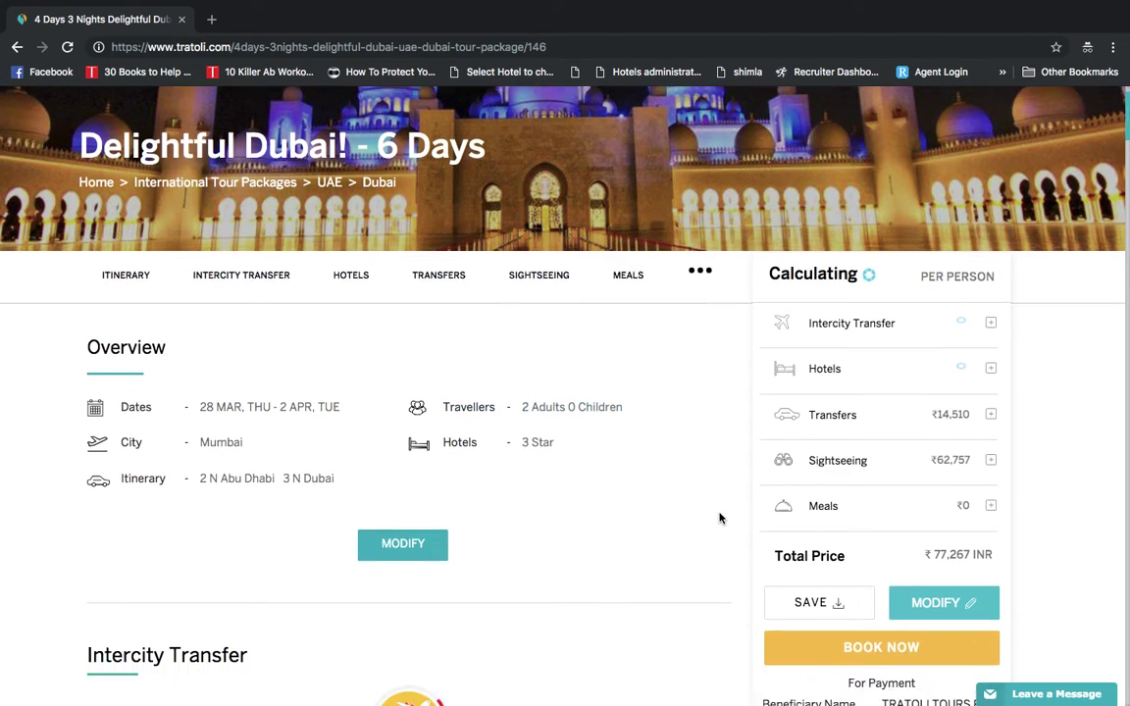
pyautogui.scroll(-1, 719, 518)
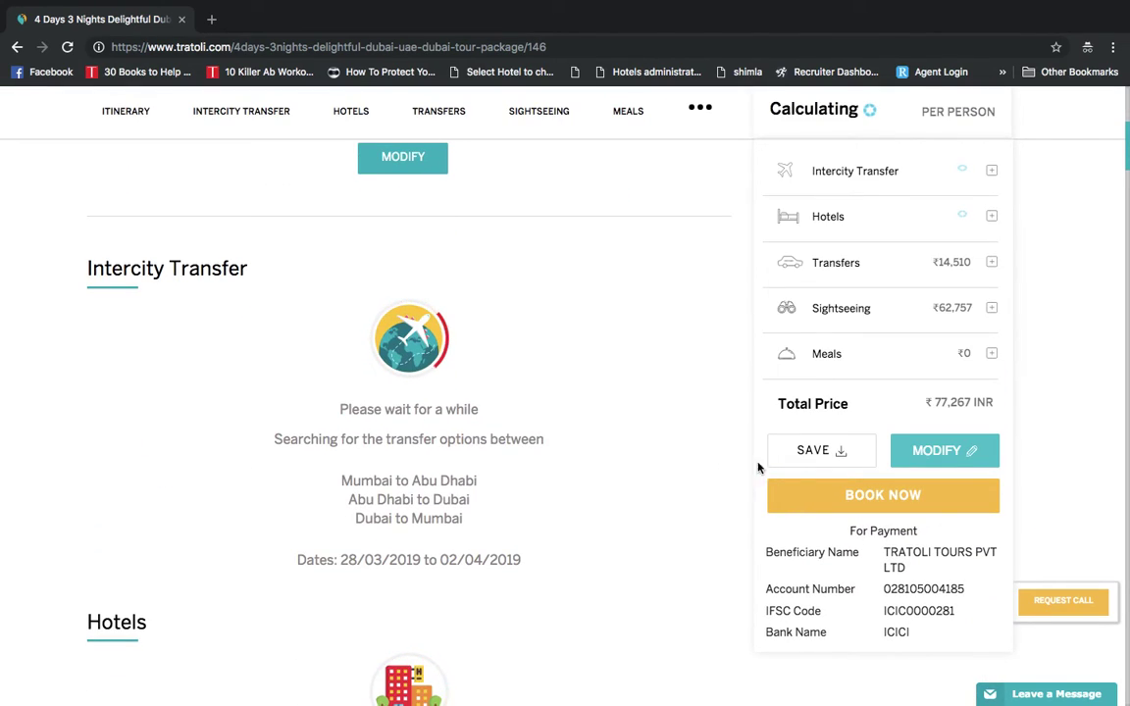
pyautogui.click(845, 253)
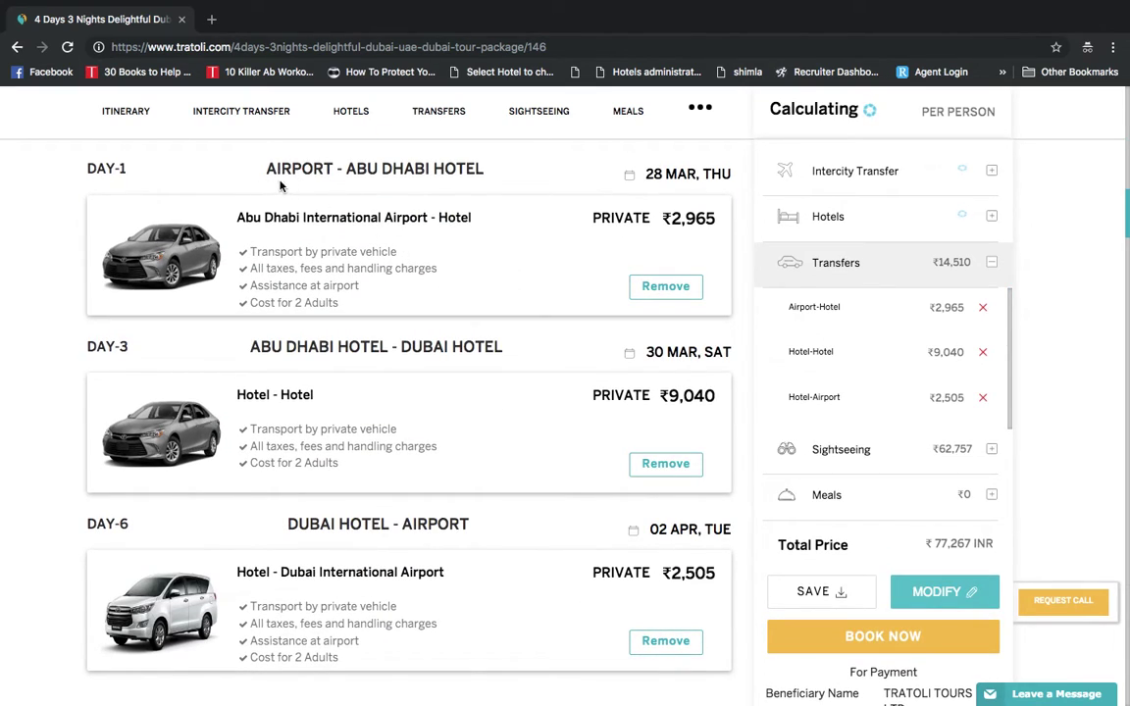
pyautogui.scroll(-1, 351, 358)
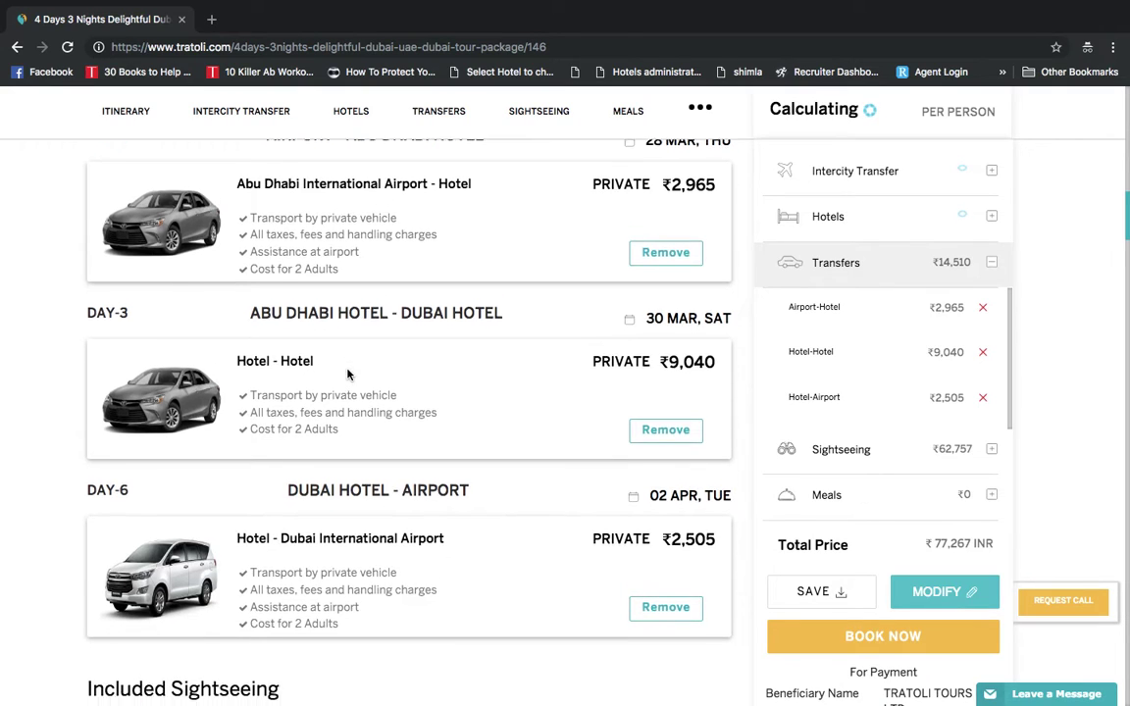
pyautogui.scroll(-1, 370, 504)
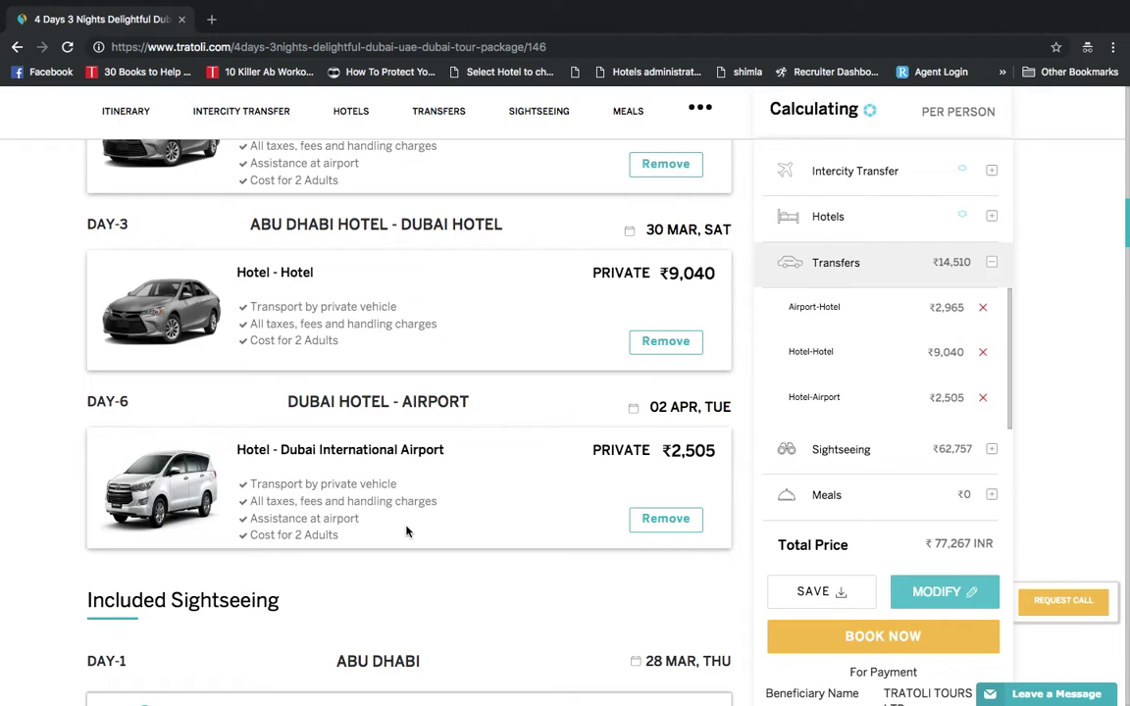
pyautogui.scroll(-3, 410, 525)
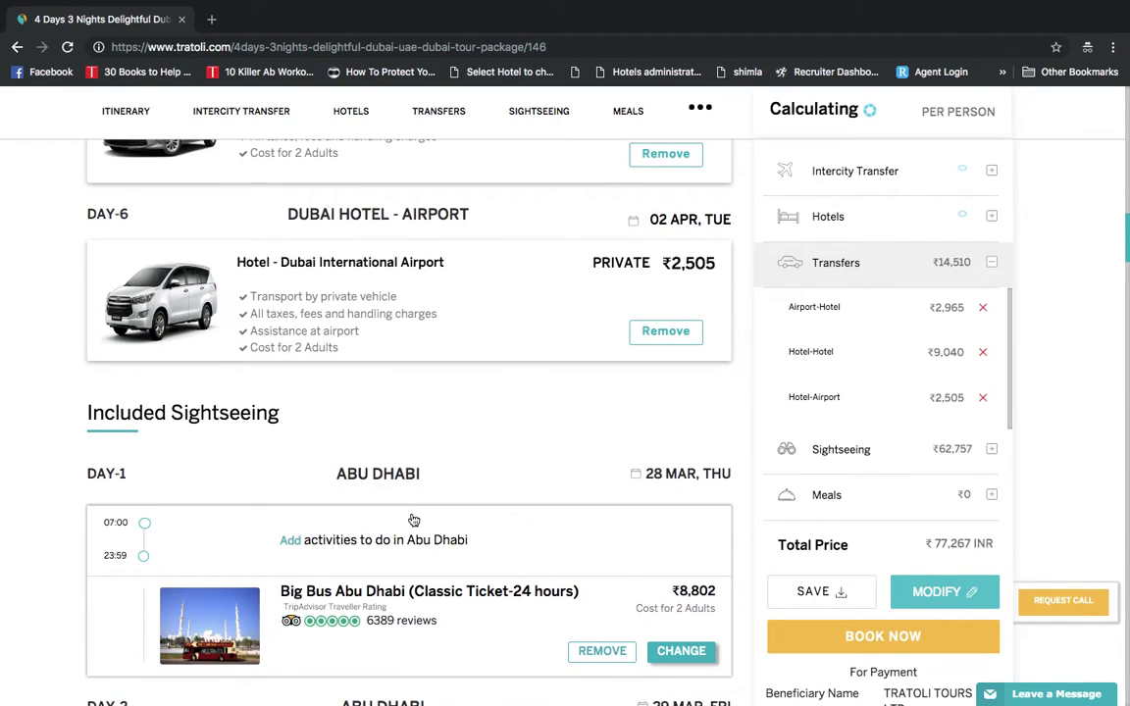
pyautogui.scroll(-3, 413, 520)
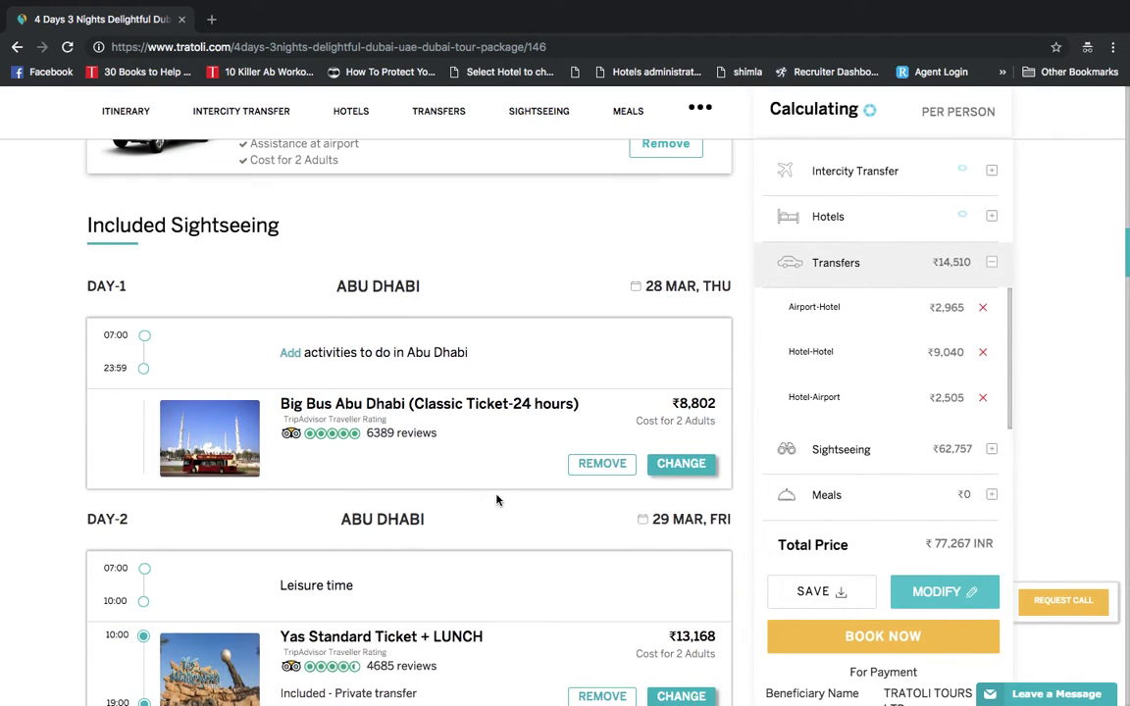
# Remove Big Bus Abu Dhabi from Day 1 and browse Day-2 activities without adding any
pyautogui.click(600, 464)
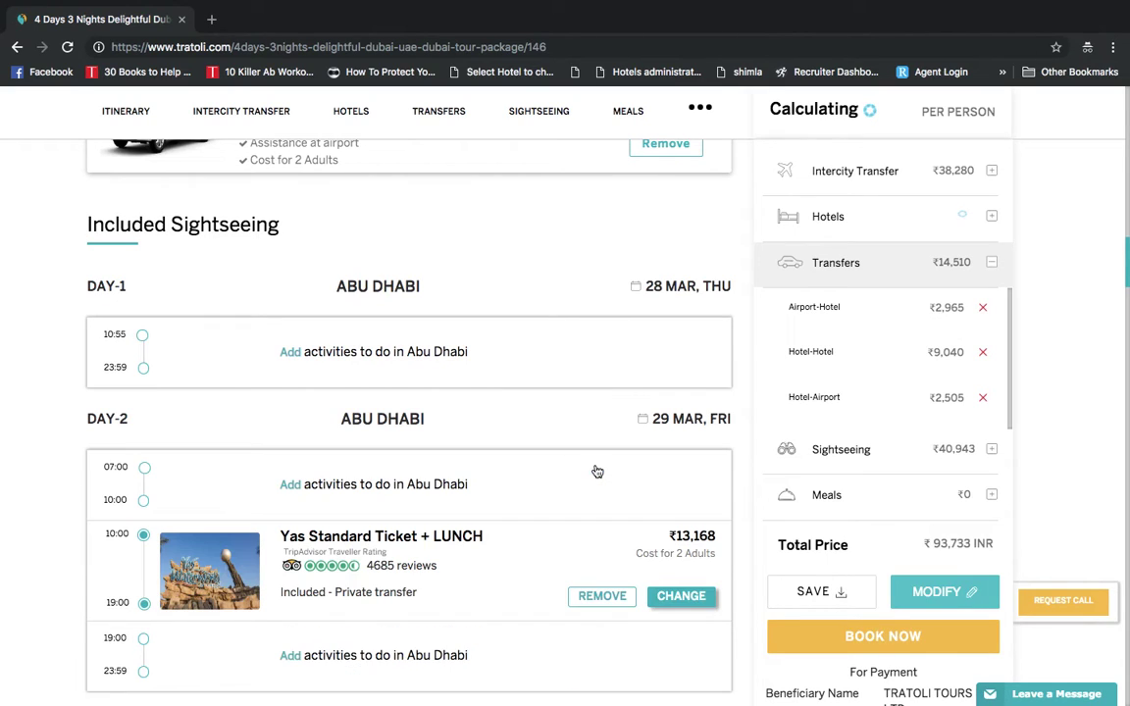
pyautogui.scroll(-2, 546, 544)
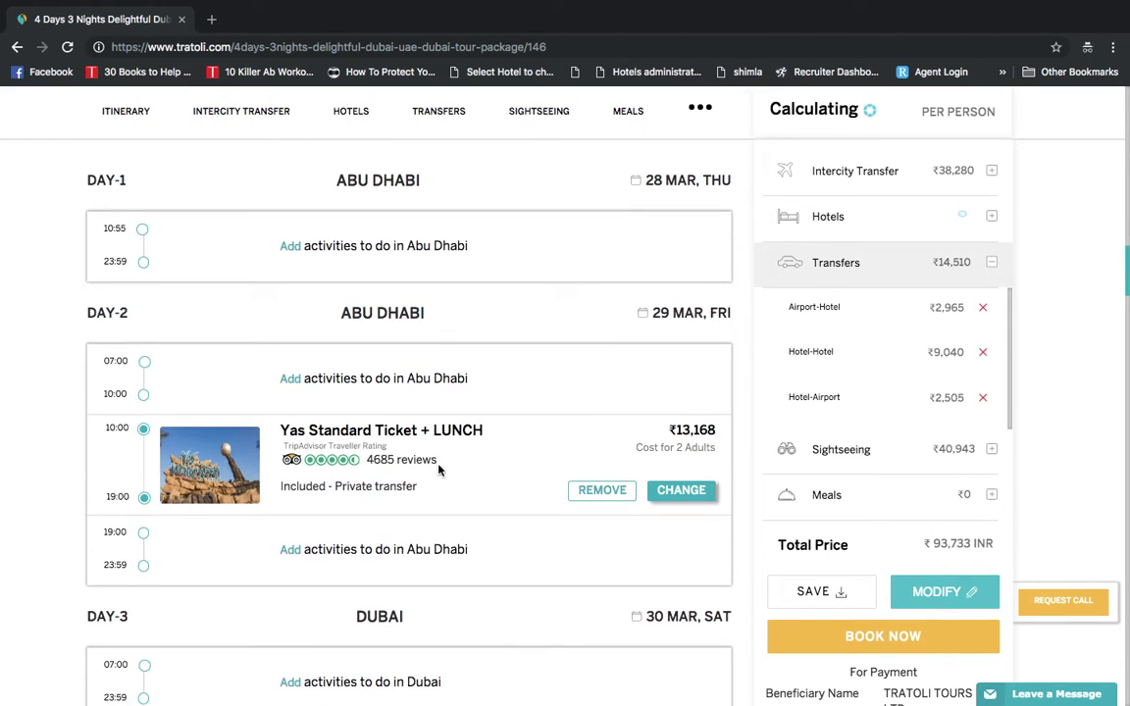
pyautogui.click(291, 380)
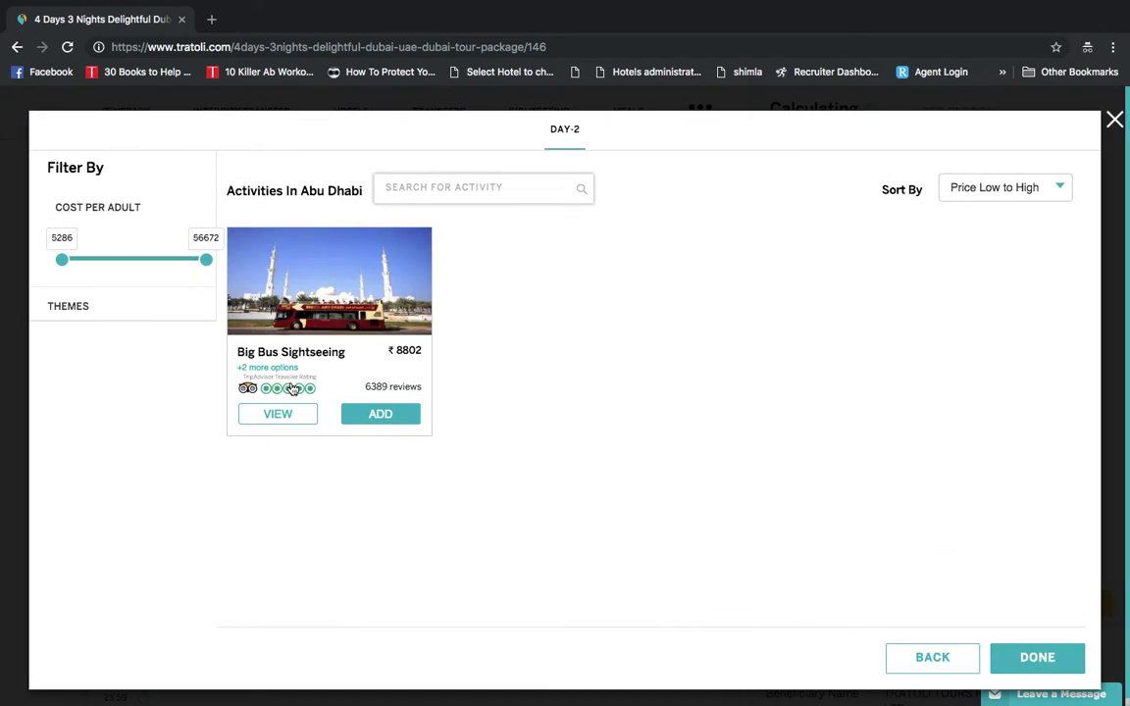
pyautogui.click(1114, 121)
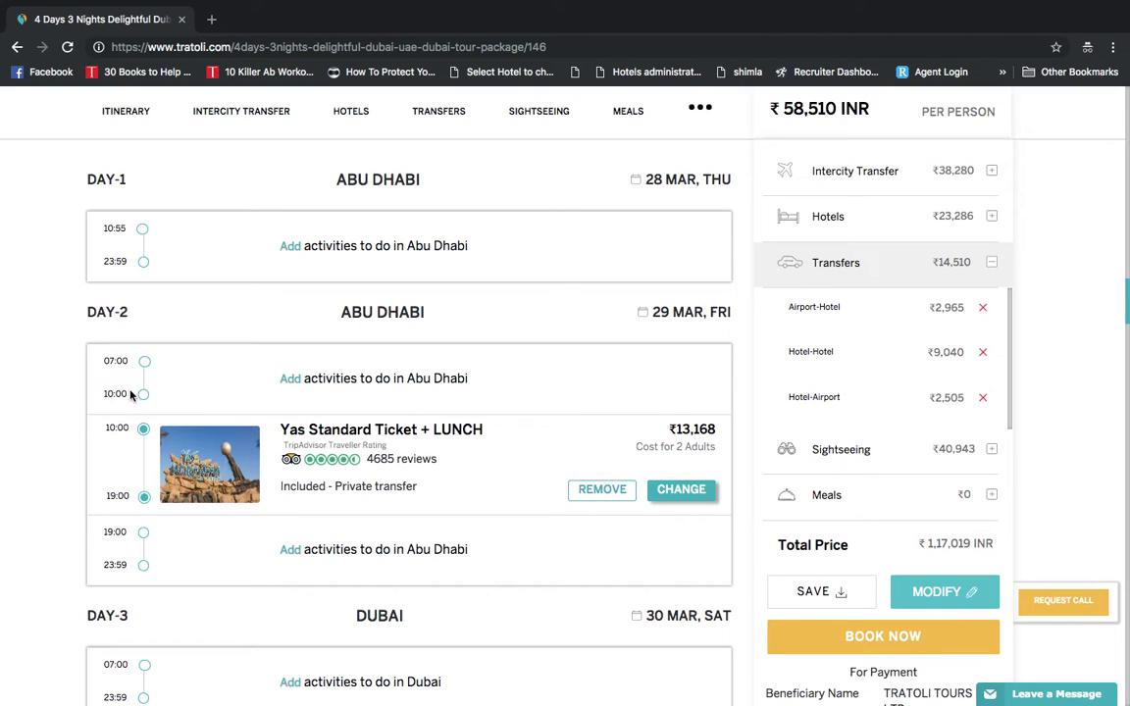
pyautogui.click(308, 384)
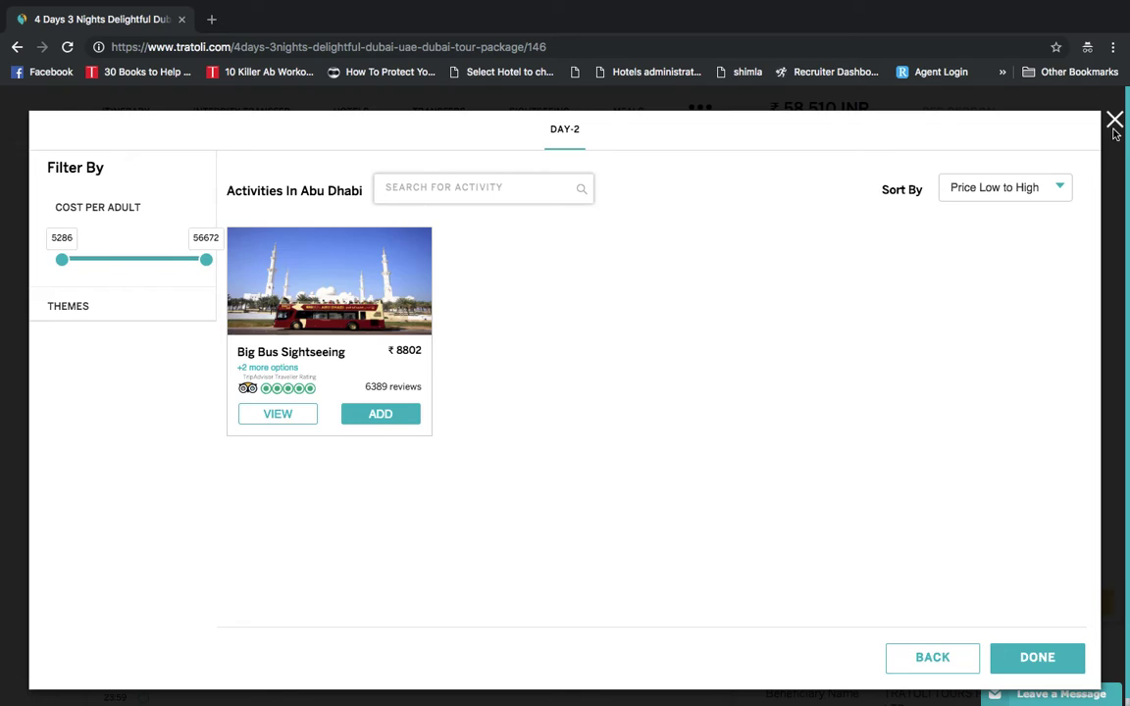
pyautogui.click(1114, 126)
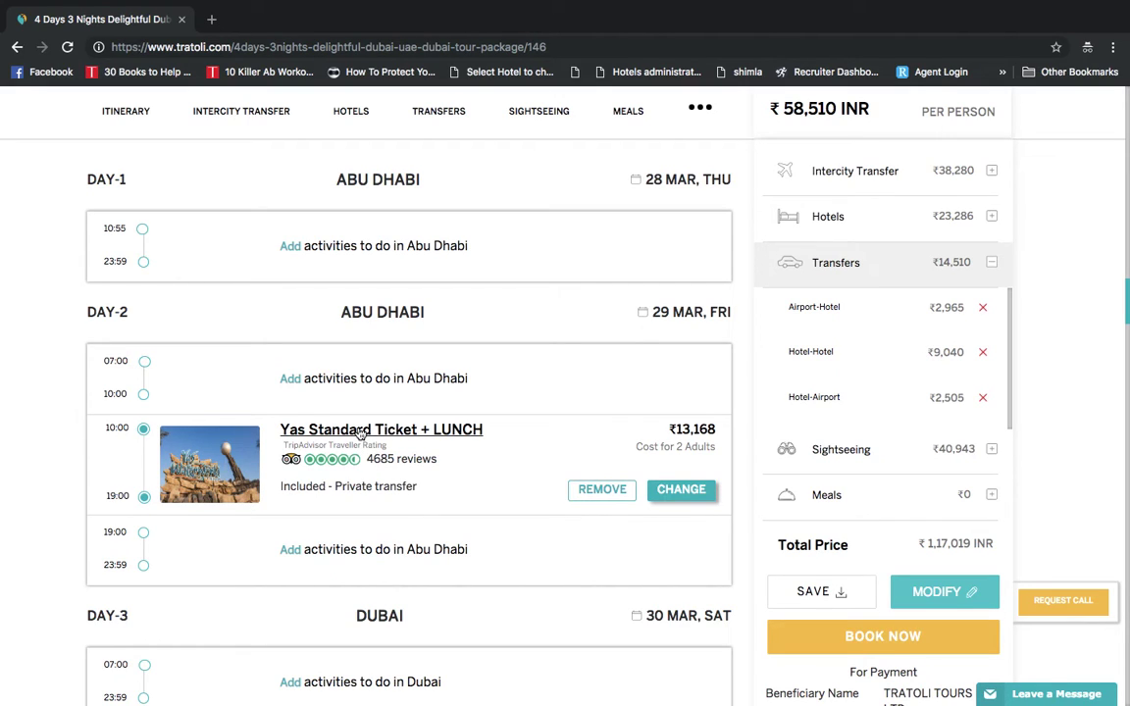
# Set Yas Standard Ticket + LUNCH to Sharing transfer at ₹10,302 and confirm with DONE
pyautogui.click(360, 434)
pyautogui.scroll(-5, 496, 525)
pyautogui.scroll(-3, 497, 525)
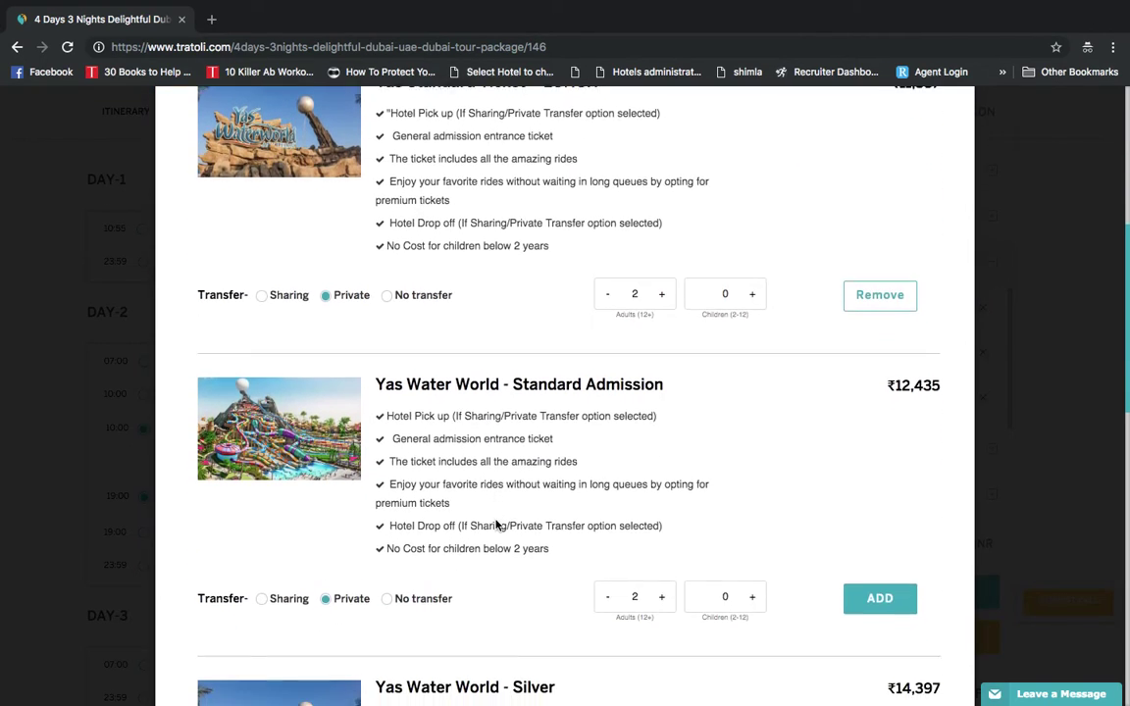
pyautogui.scroll(2, 496, 525)
pyautogui.scroll(2, 496, 525)
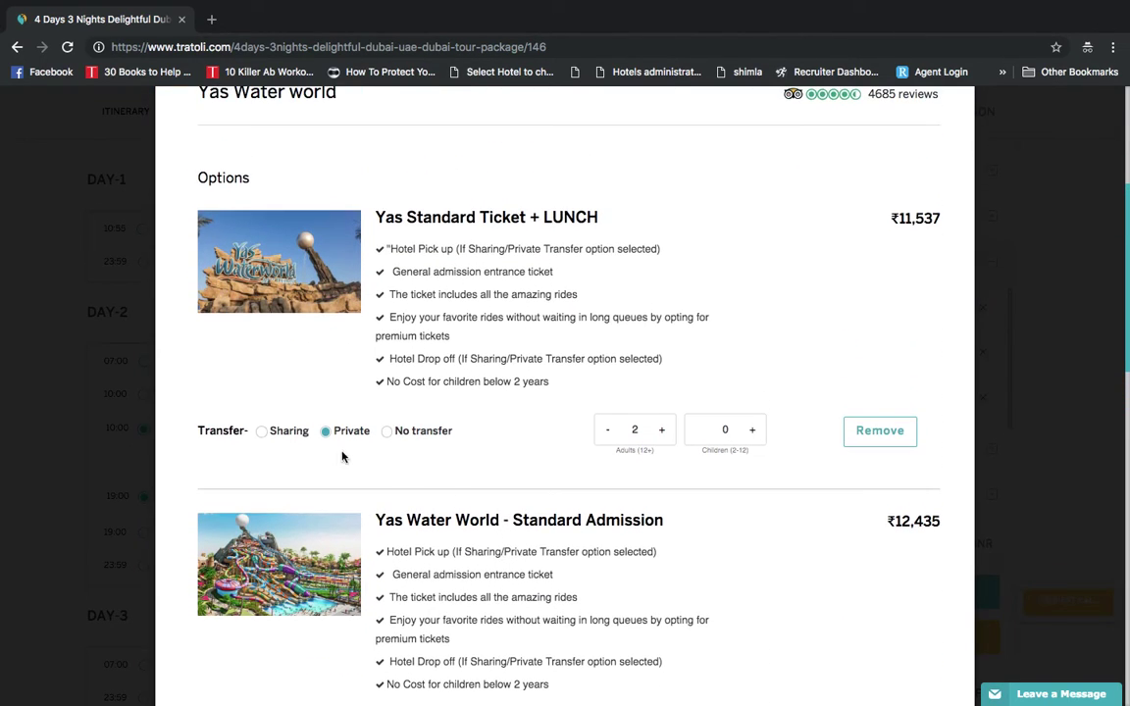
pyautogui.click(263, 433)
pyautogui.scroll(-11, 896, 575)
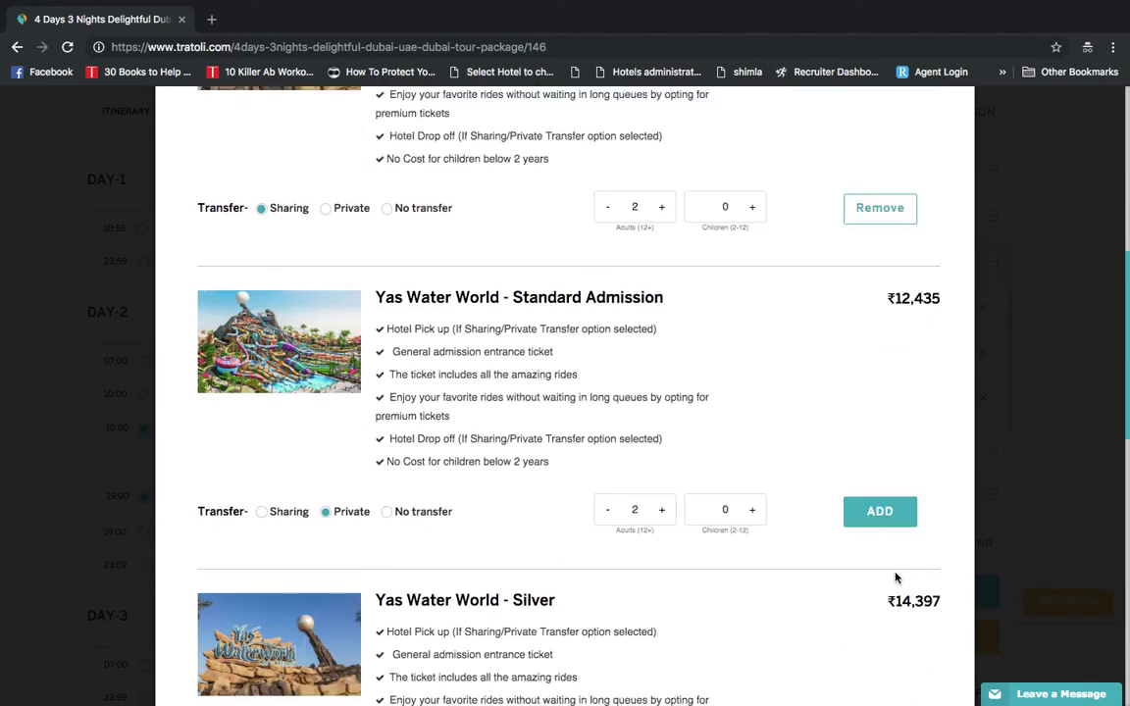
pyautogui.click(893, 643)
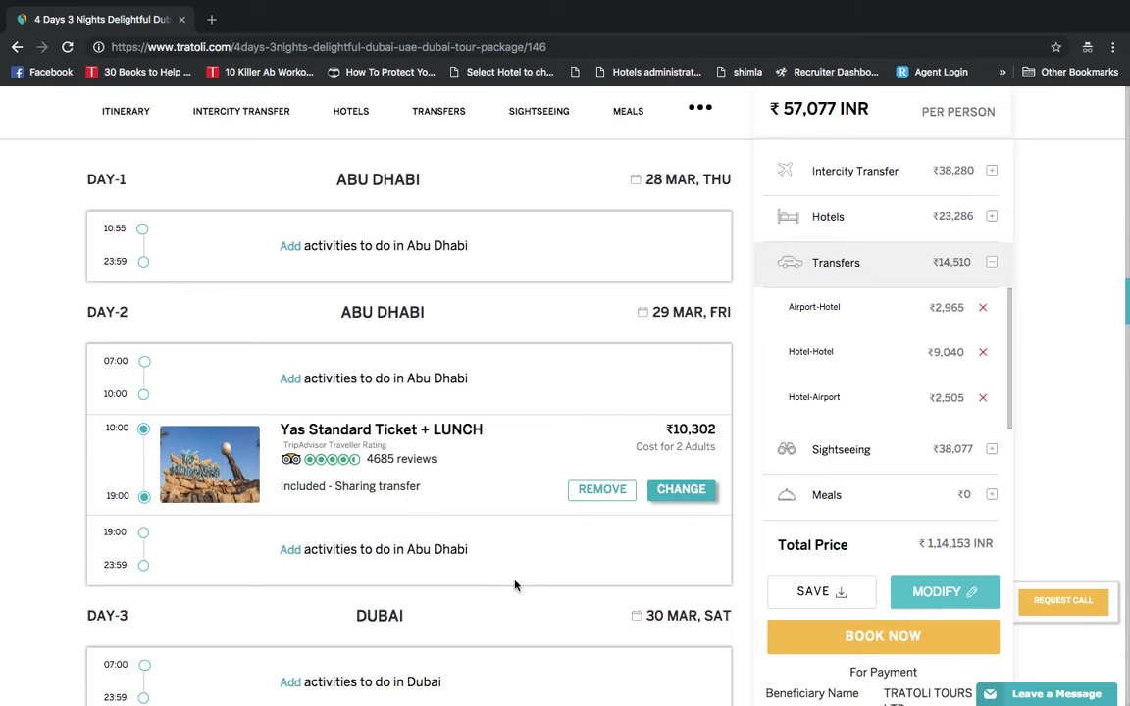
# Add the Day-3 Abu Dhabi veg lunch (₹1,638), bringing the package total to ₹1,15,791
pyautogui.scroll(-2, 514, 586)
pyautogui.scroll(-4, 552, 532)
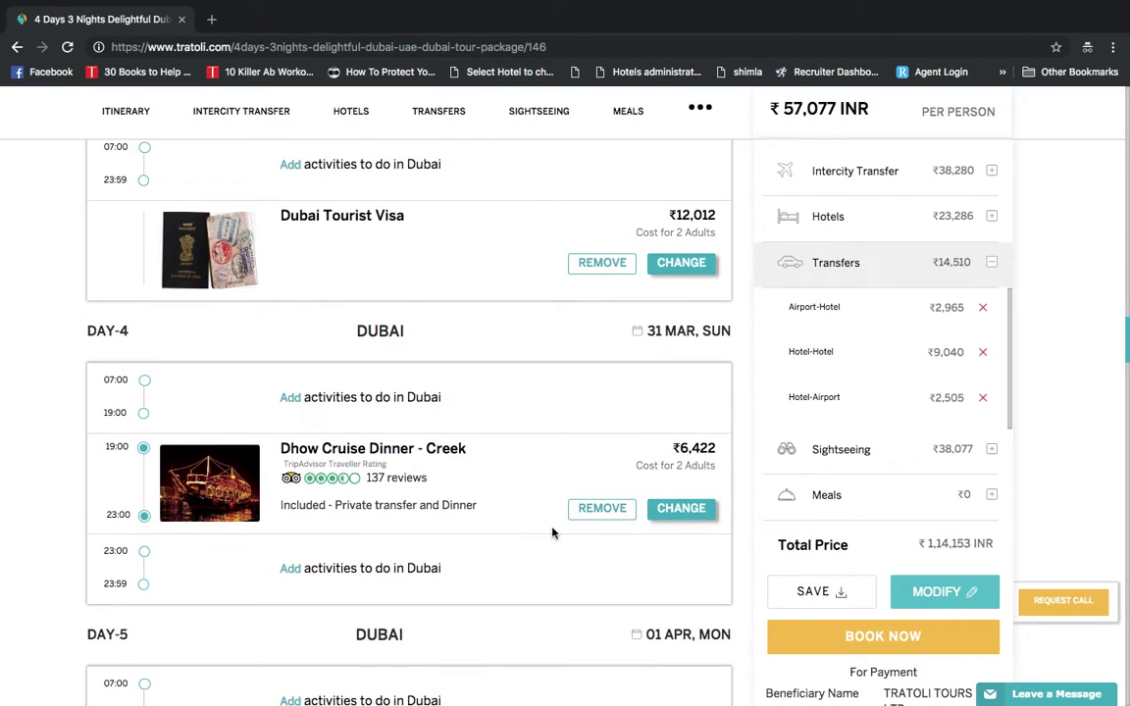
pyautogui.scroll(-8, 552, 533)
pyautogui.scroll(-3, 554, 534)
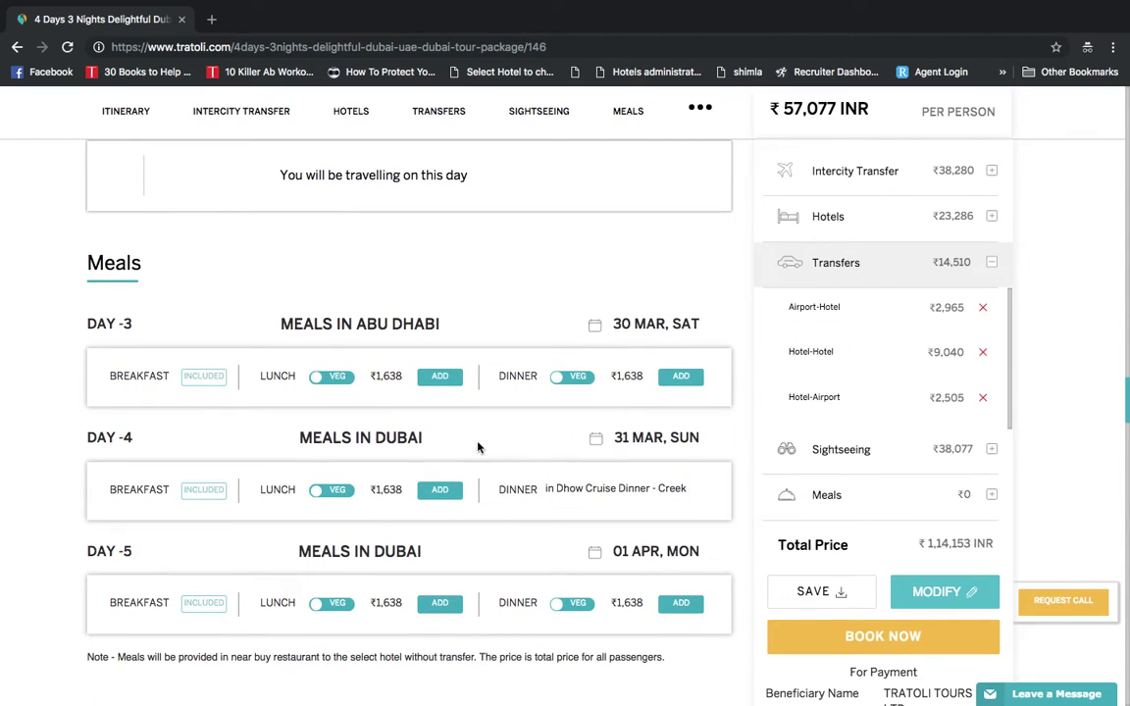
pyautogui.scroll(3, 483, 451)
pyautogui.scroll(-1, 497, 477)
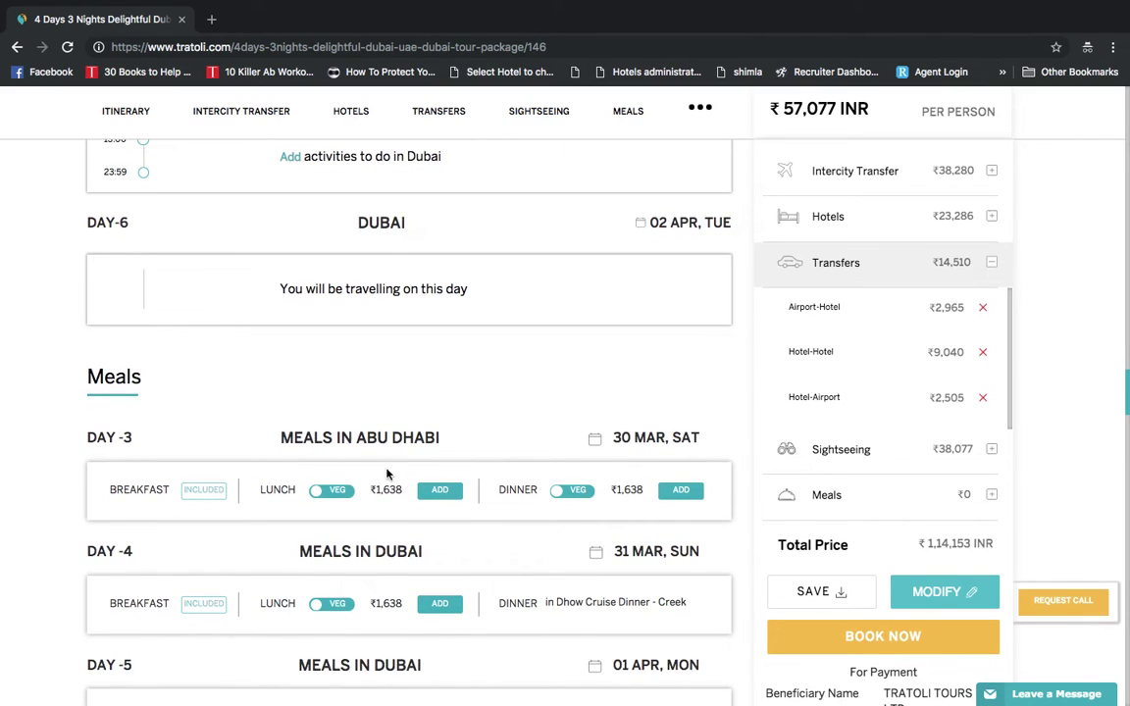
pyautogui.scroll(-1, 390, 473)
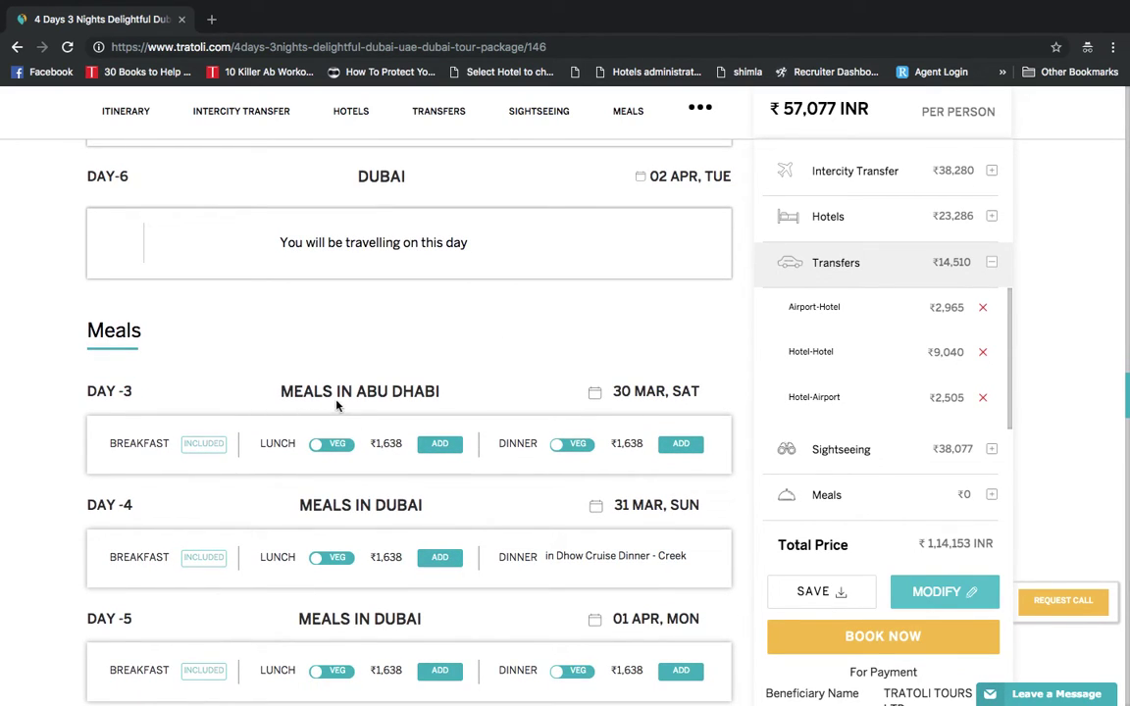
pyautogui.scroll(-1, 358, 412)
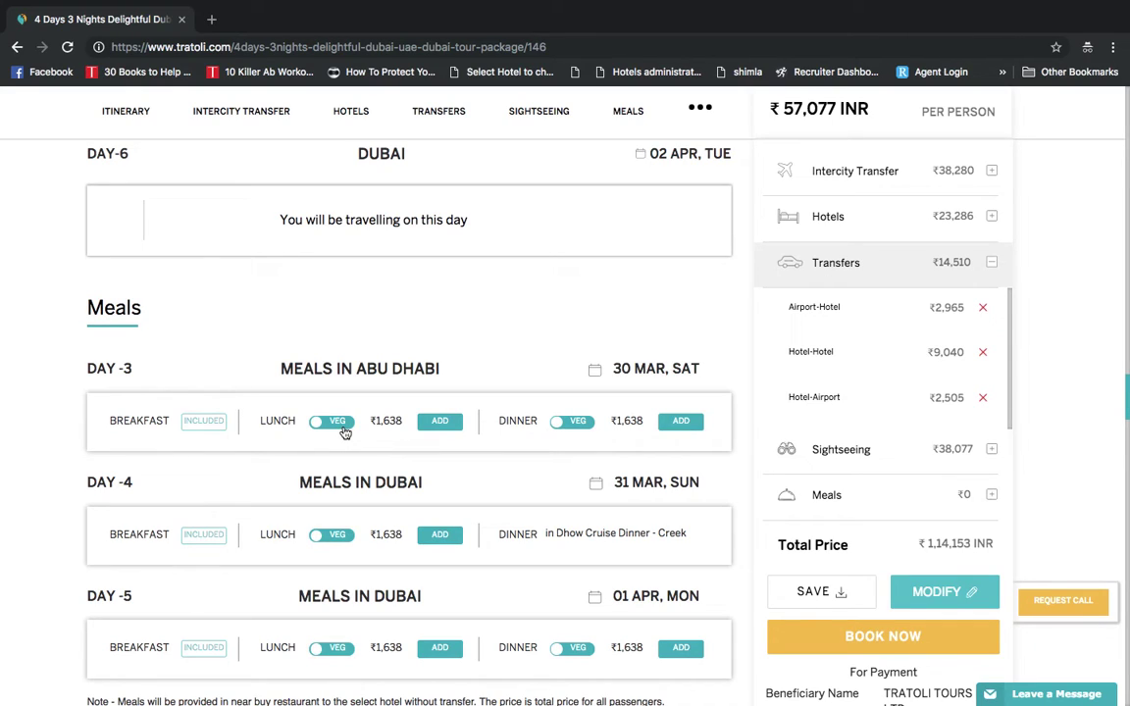
pyautogui.click(344, 424)
pyautogui.click(343, 423)
pyautogui.click(438, 422)
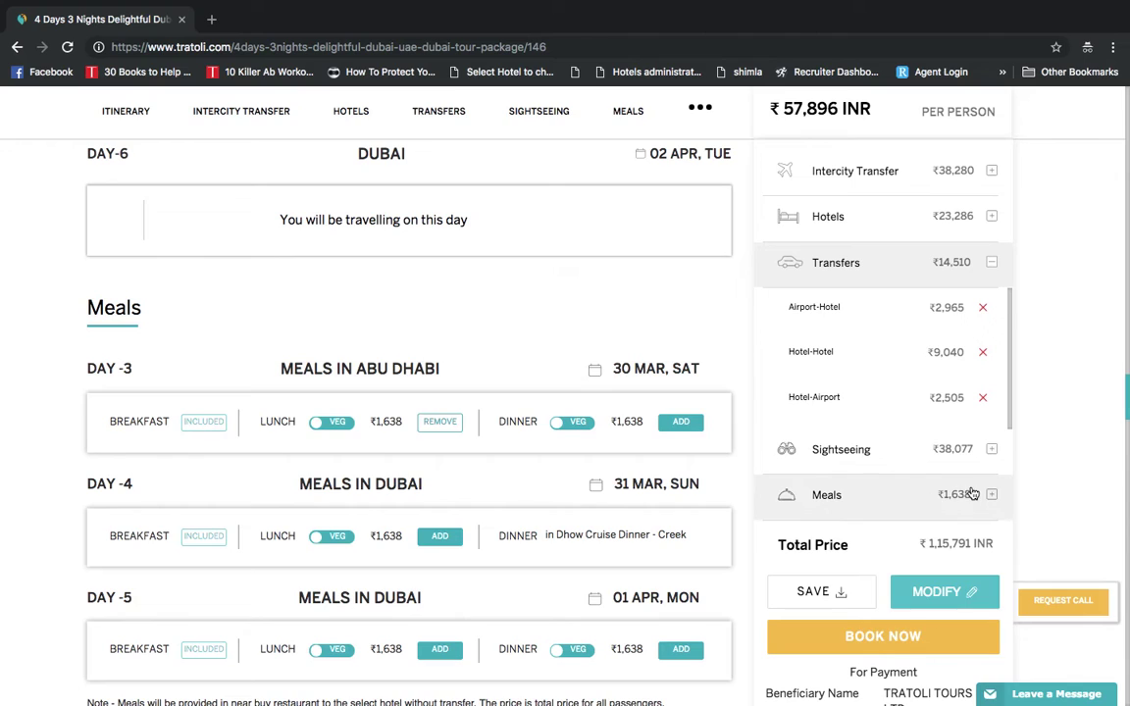
pyautogui.scroll(3, 894, 509)
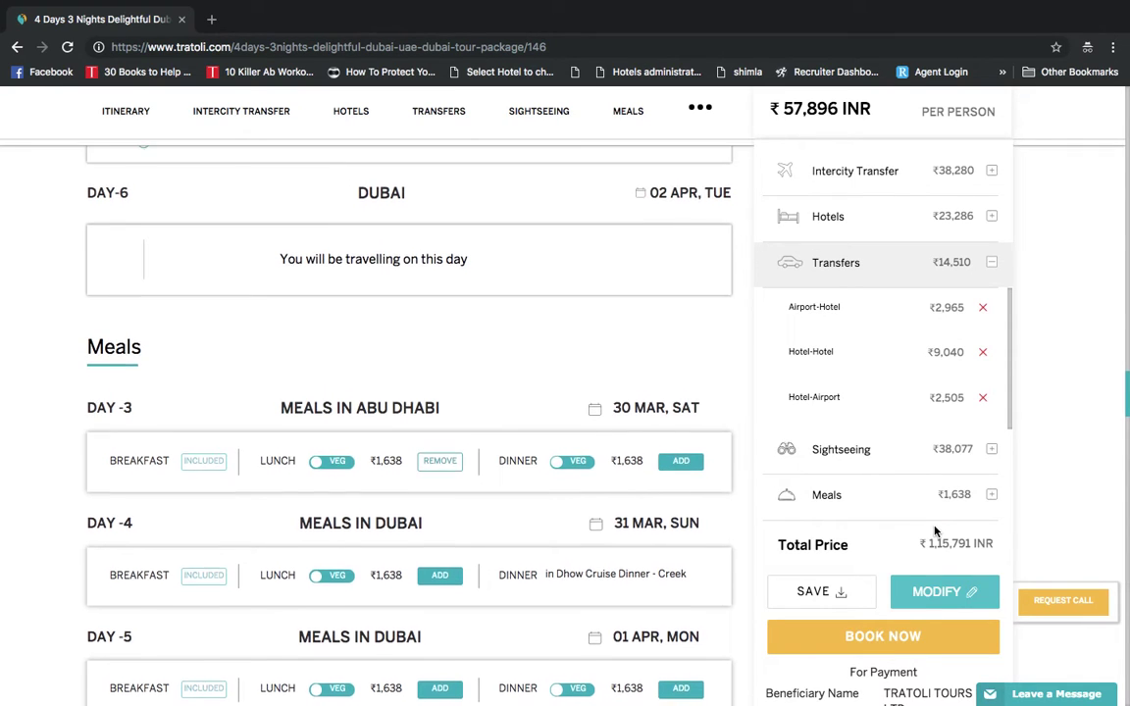
pyautogui.scroll(12, 934, 531)
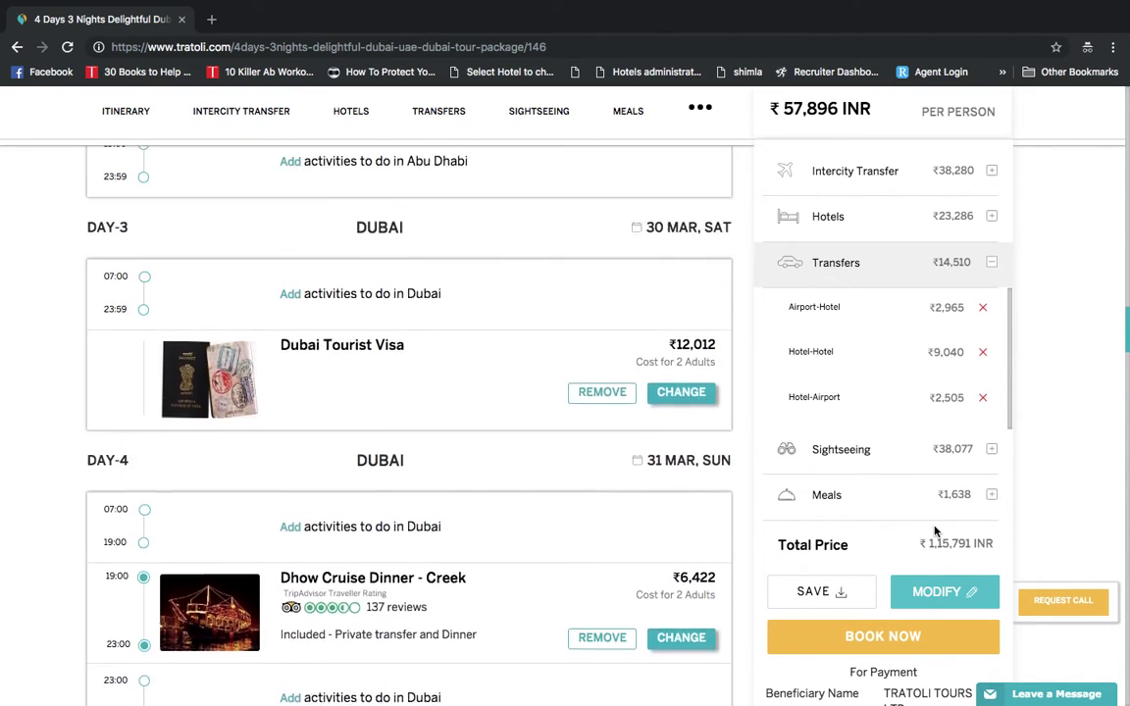
pyautogui.scroll(10, 933, 531)
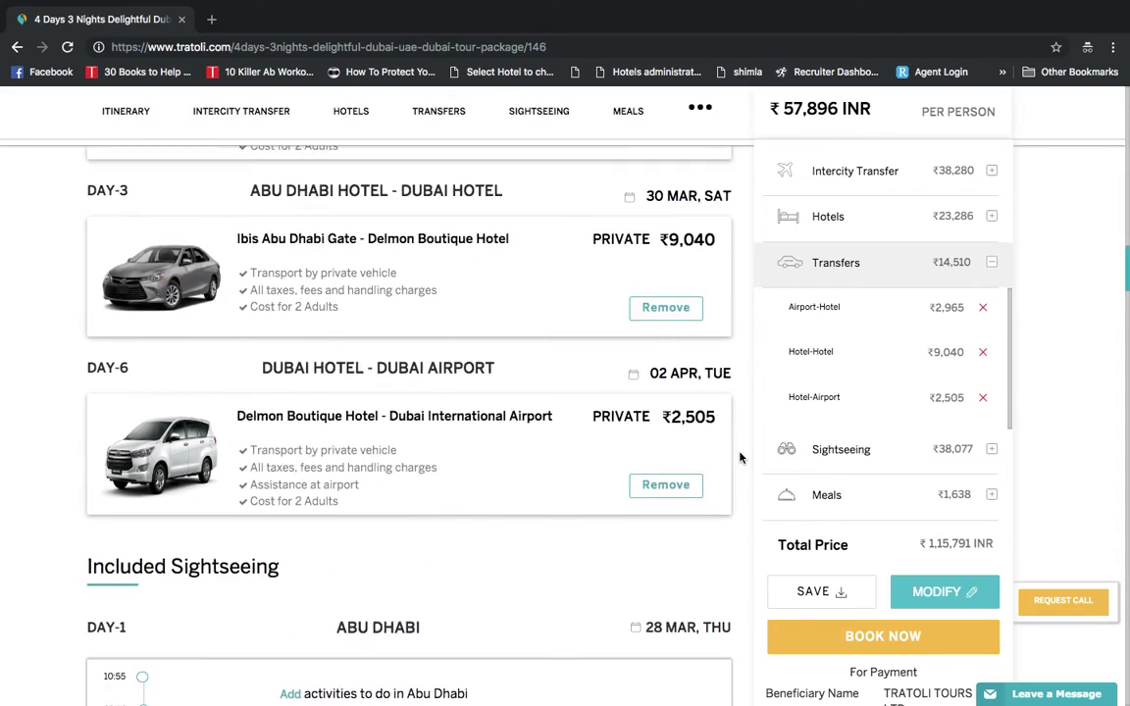
pyautogui.scroll(8, 740, 458)
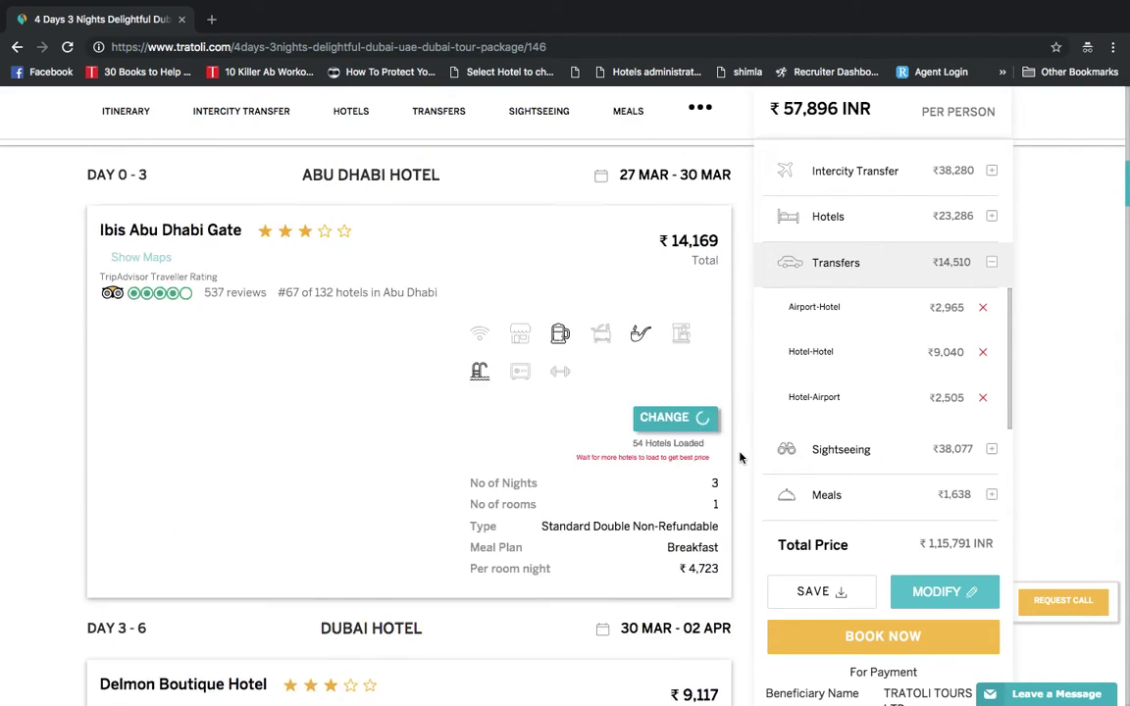
pyautogui.scroll(1, 588, 343)
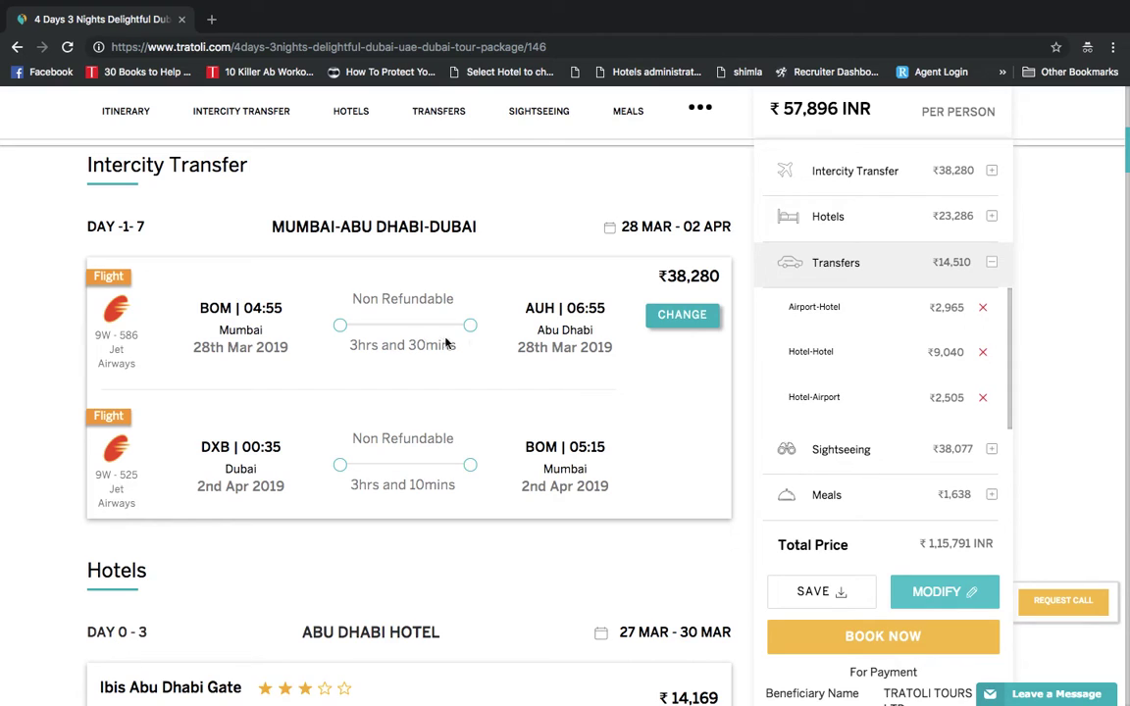
# Review the alternative flight options and close them, keeping the current flights
pyautogui.click(683, 316)
pyautogui.scroll(-5, 676, 459)
pyautogui.scroll(-5, 677, 459)
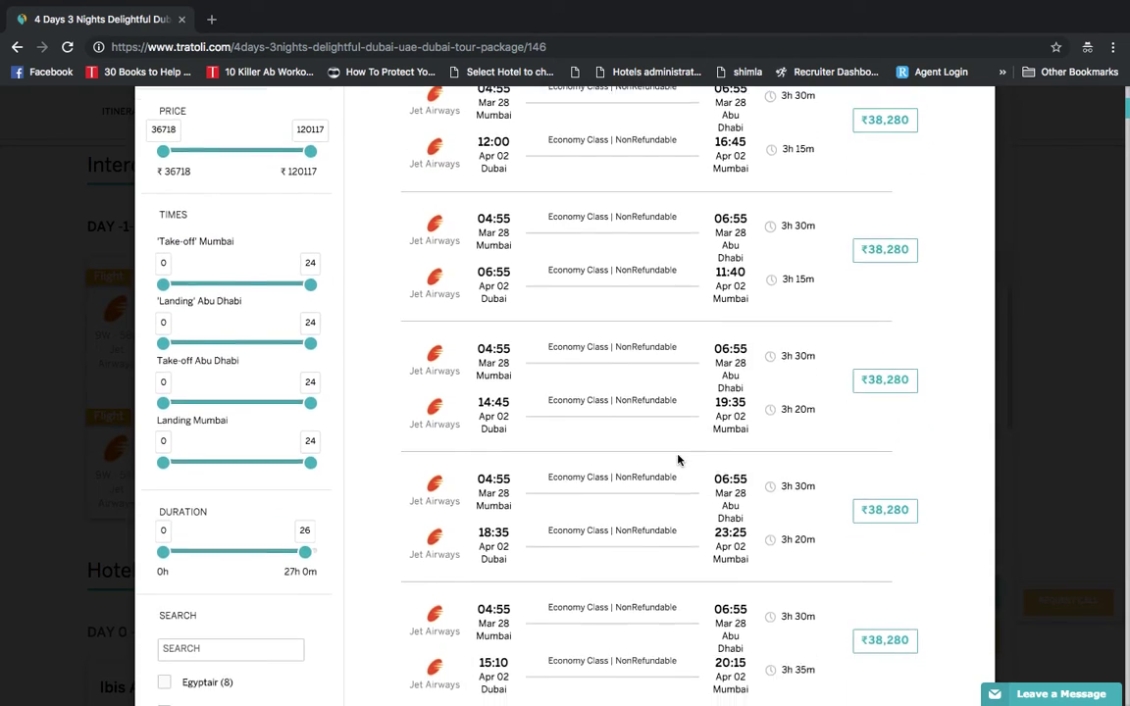
pyautogui.scroll(5, 677, 459)
pyautogui.scroll(3, 677, 459)
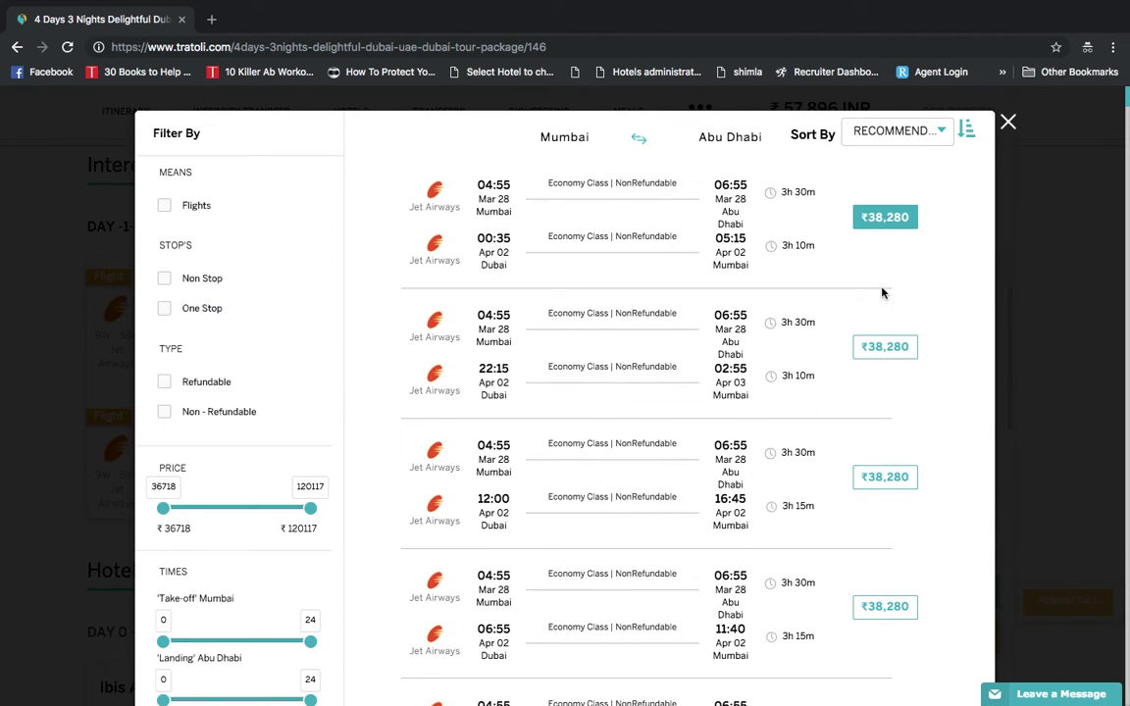
pyautogui.click(1008, 123)
# Browse alternative Dubai hotels and open the details of California Hotel - Dubai
pyautogui.scroll(-3, 600, 524)
pyautogui.scroll(-2, 601, 523)
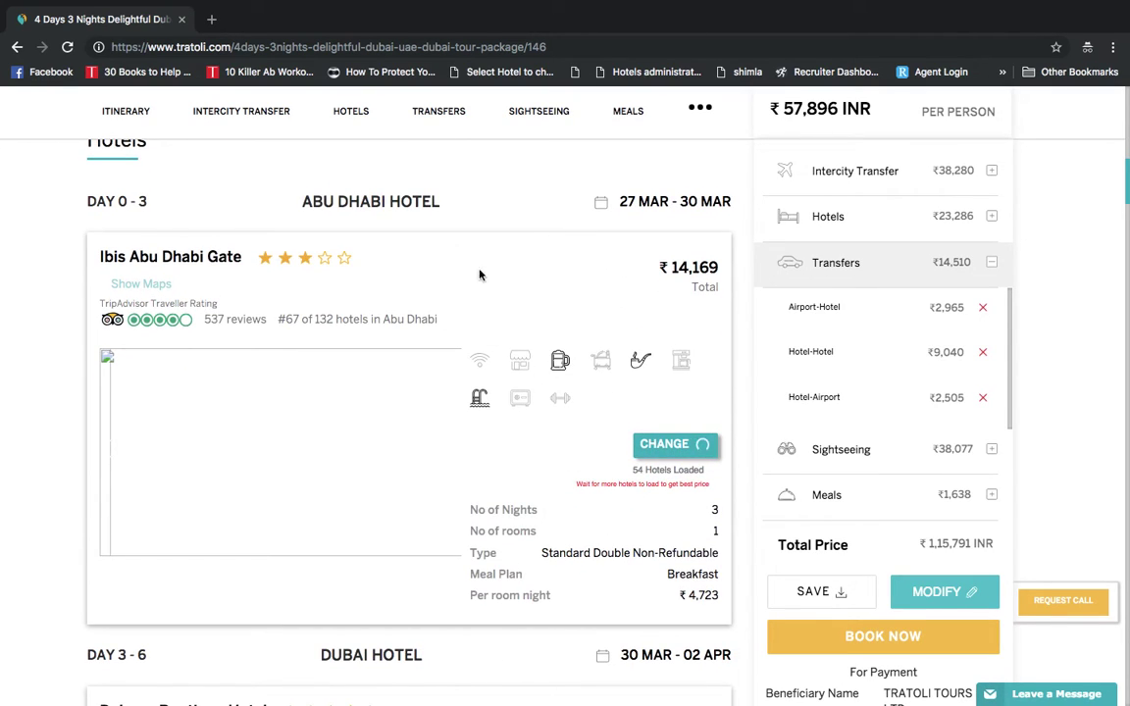
pyautogui.scroll(-1, 614, 481)
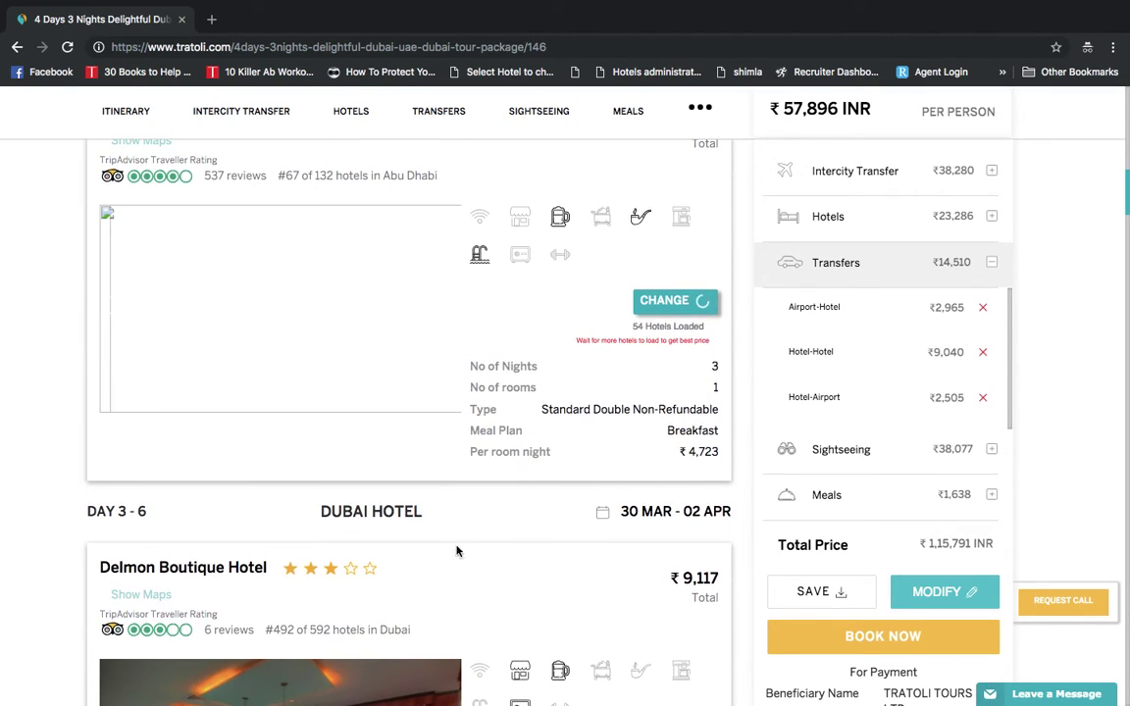
pyautogui.scroll(-2, 677, 432)
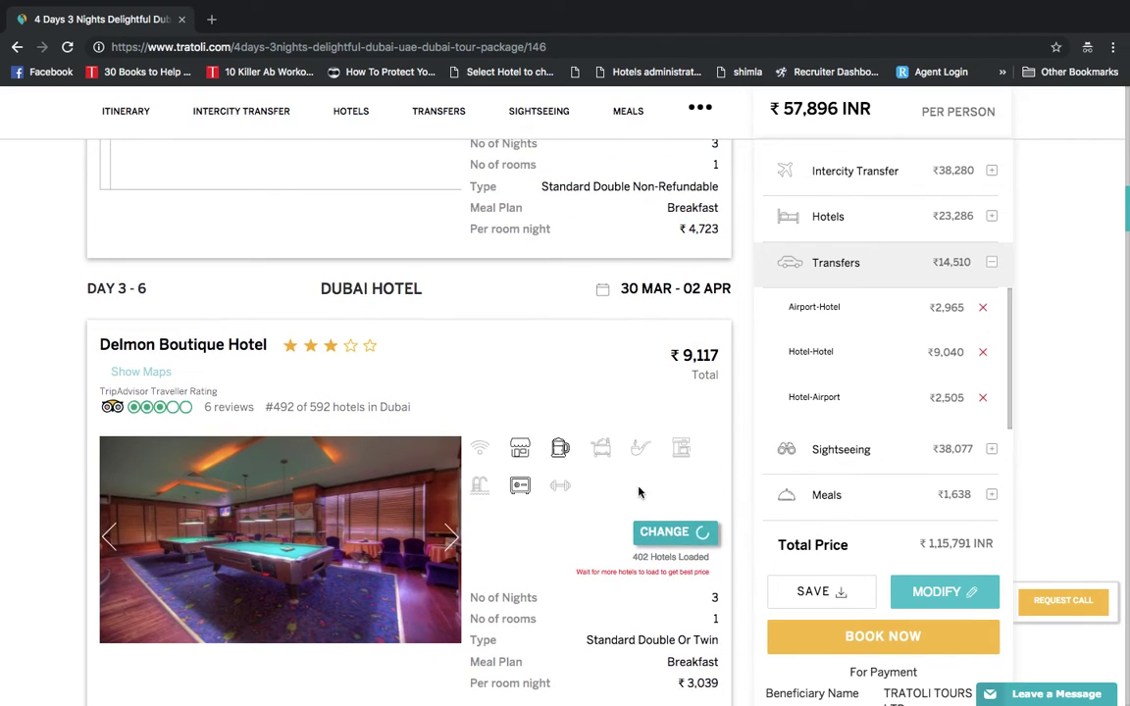
pyautogui.click(665, 535)
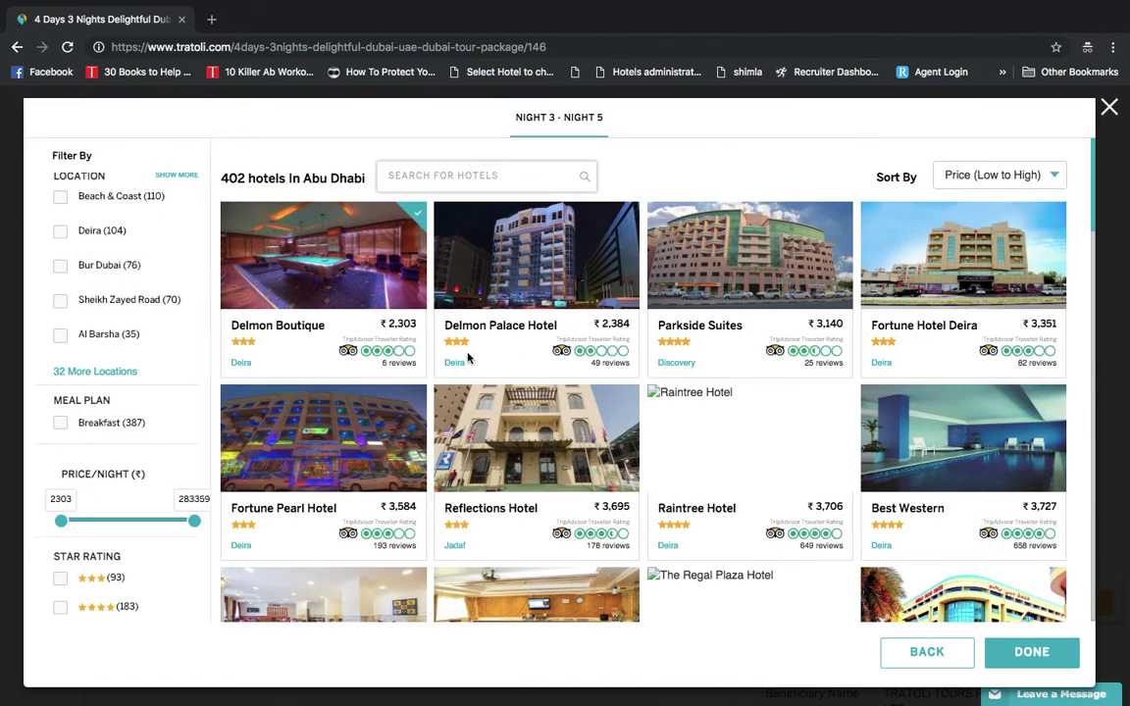
pyautogui.scroll(-1, 575, 505)
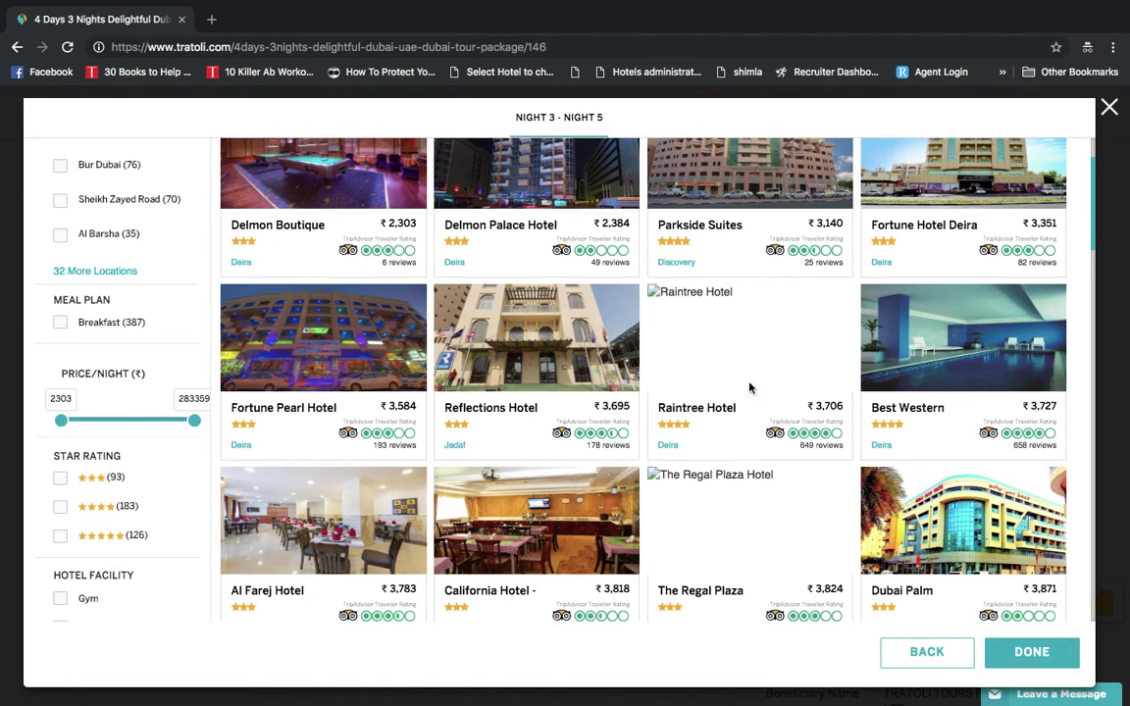
pyautogui.click(562, 510)
# Select the standard double room with breakfast and confirm California Hotel as the Dubai stay
pyautogui.scroll(-7, 560, 512)
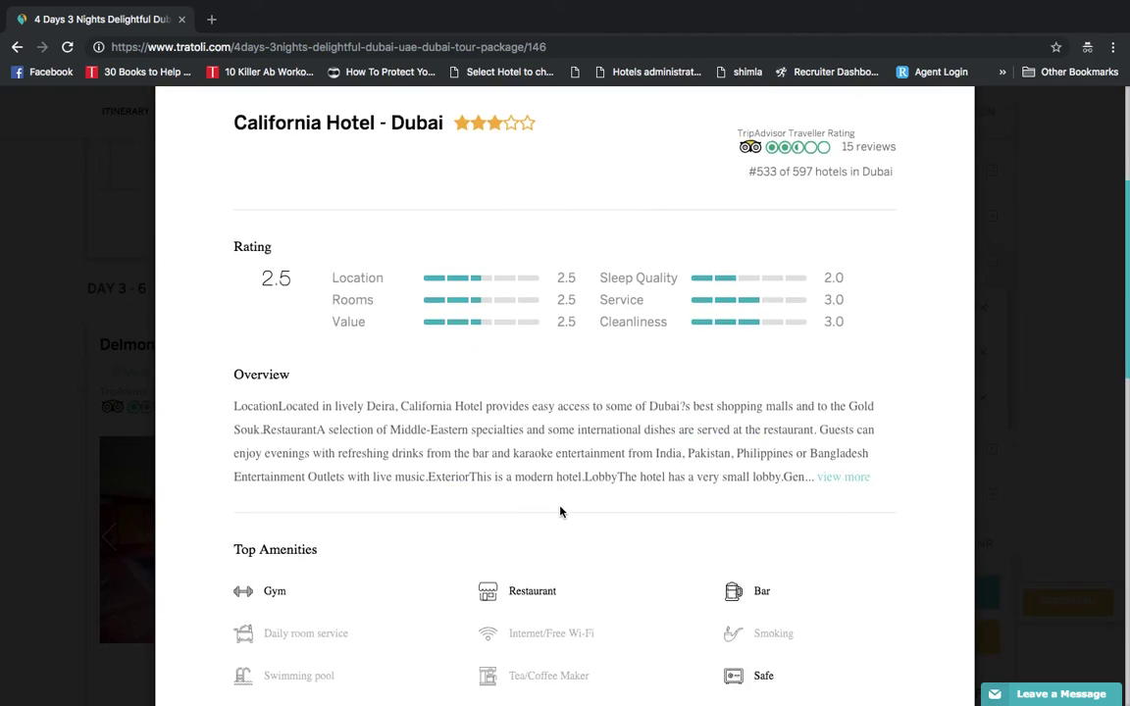
pyautogui.scroll(-2, 563, 509)
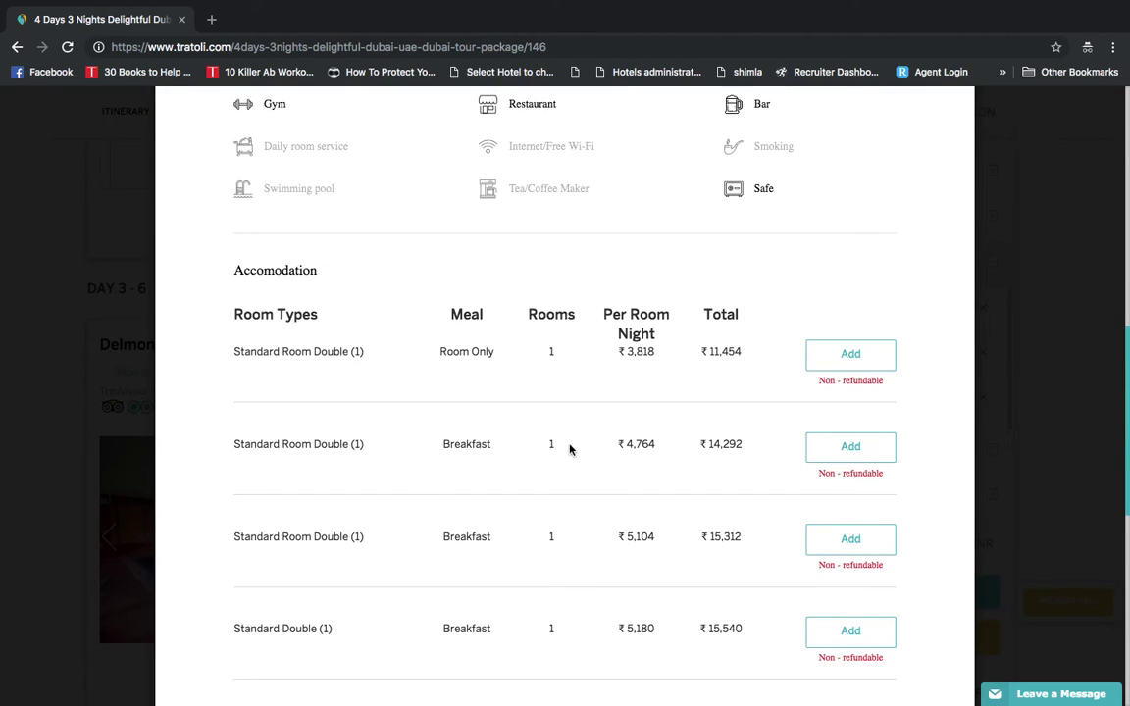
pyautogui.click(851, 451)
pyautogui.scroll(-10, 848, 483)
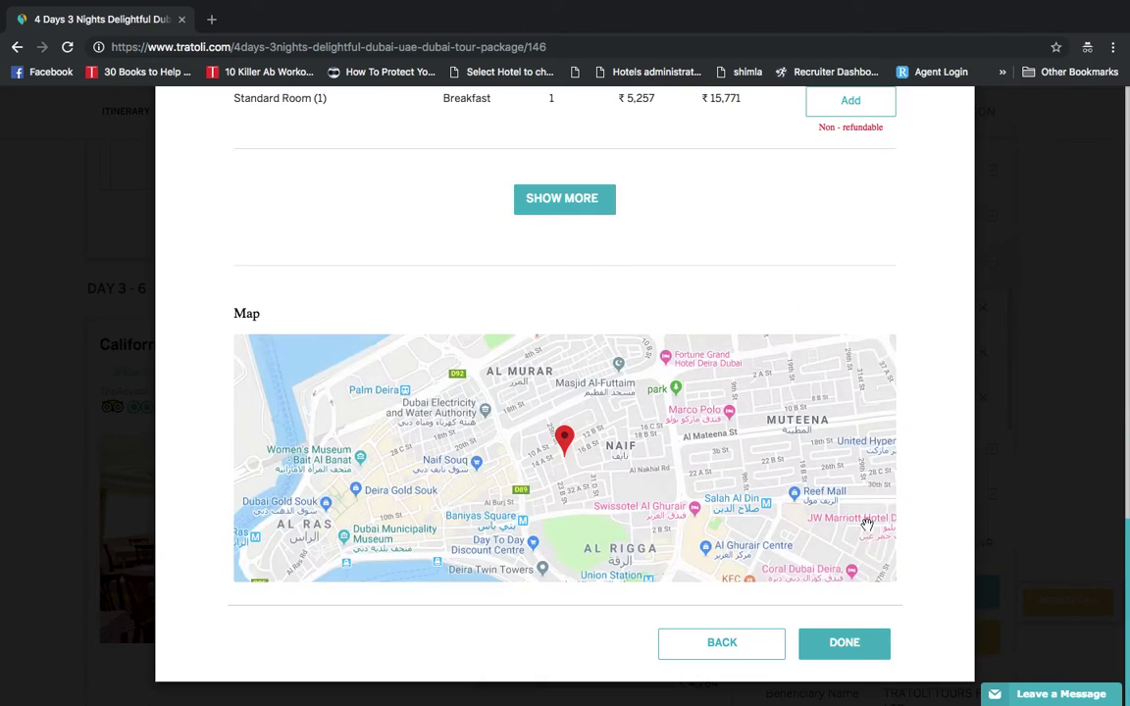
pyautogui.click(848, 645)
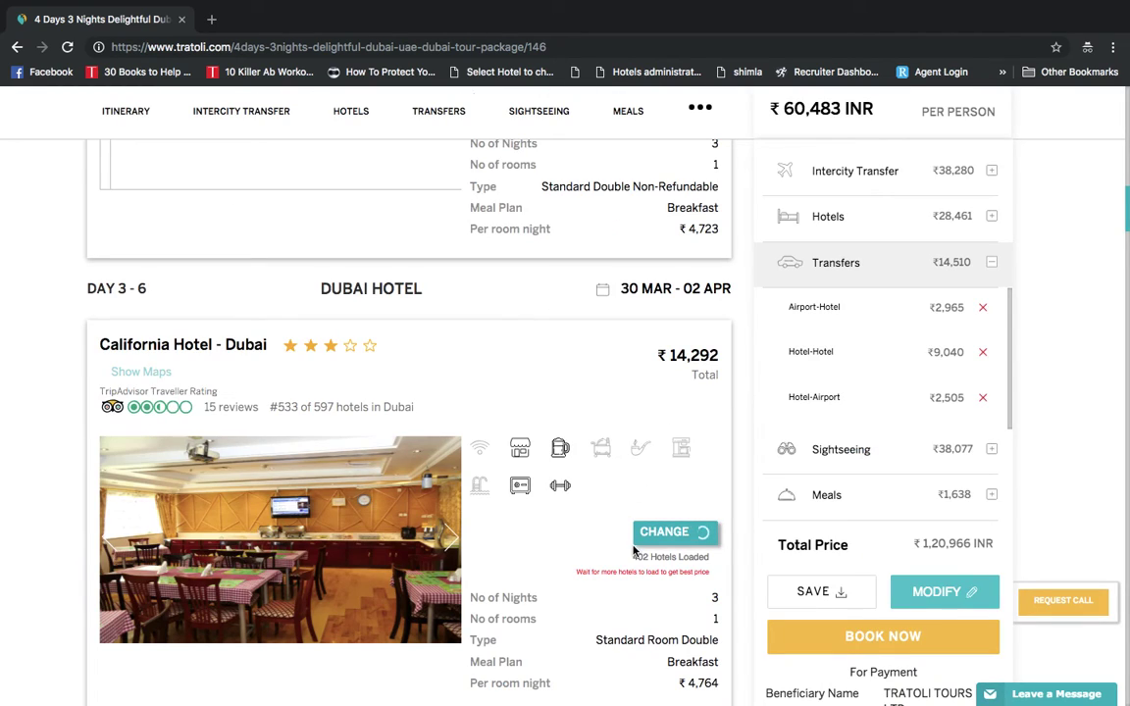
# Save the customized package as package 8660, quoted at ₹1,20,965
pyautogui.scroll(3, 637, 491)
pyautogui.scroll(6, 638, 490)
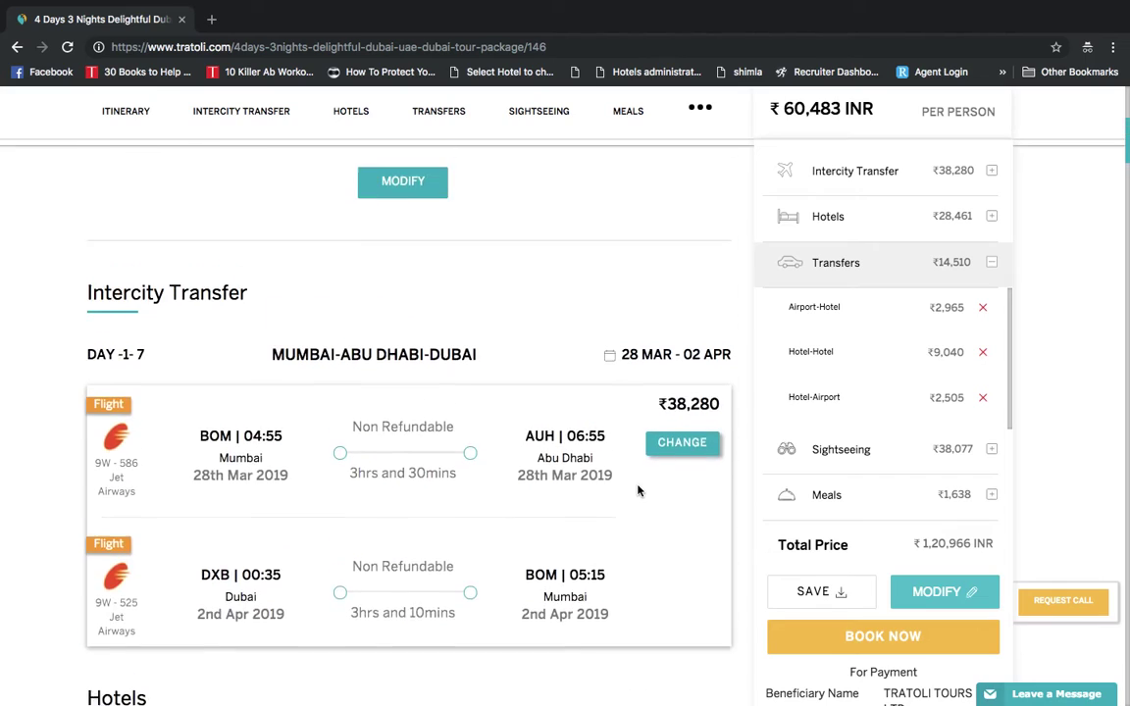
pyautogui.scroll(-7, 637, 491)
pyautogui.scroll(-5, 637, 490)
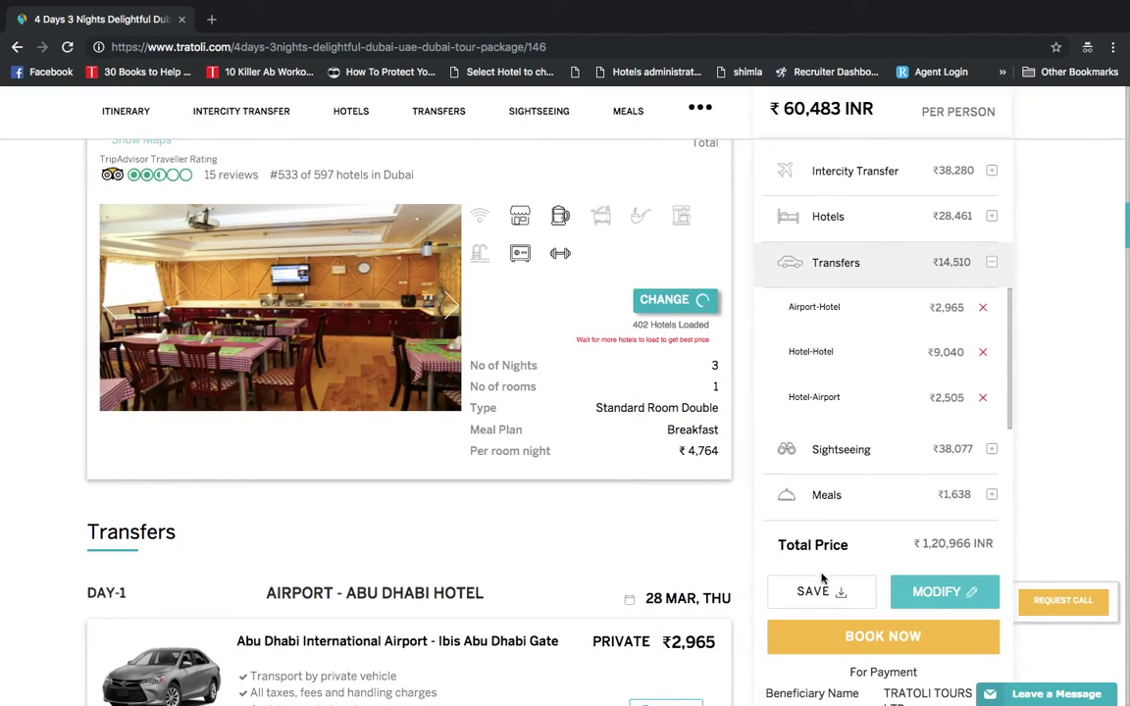
pyautogui.click(822, 592)
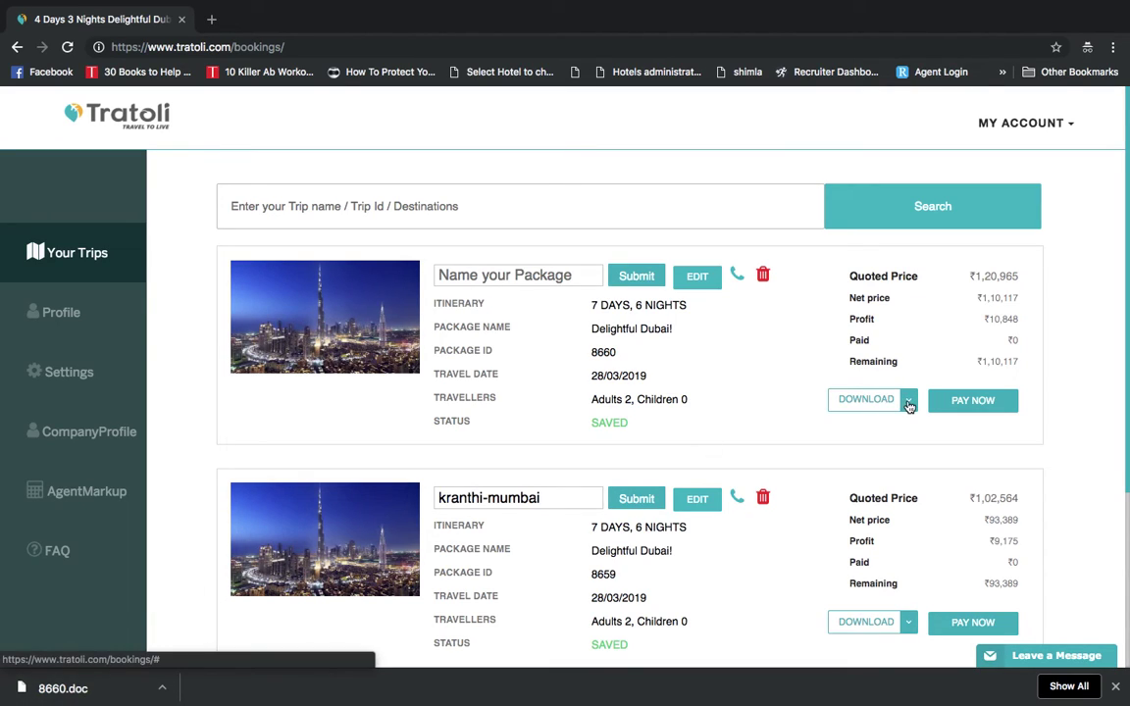
# Download the package 8660 quote in PDF format from its Download menu
pyautogui.click(910, 404)
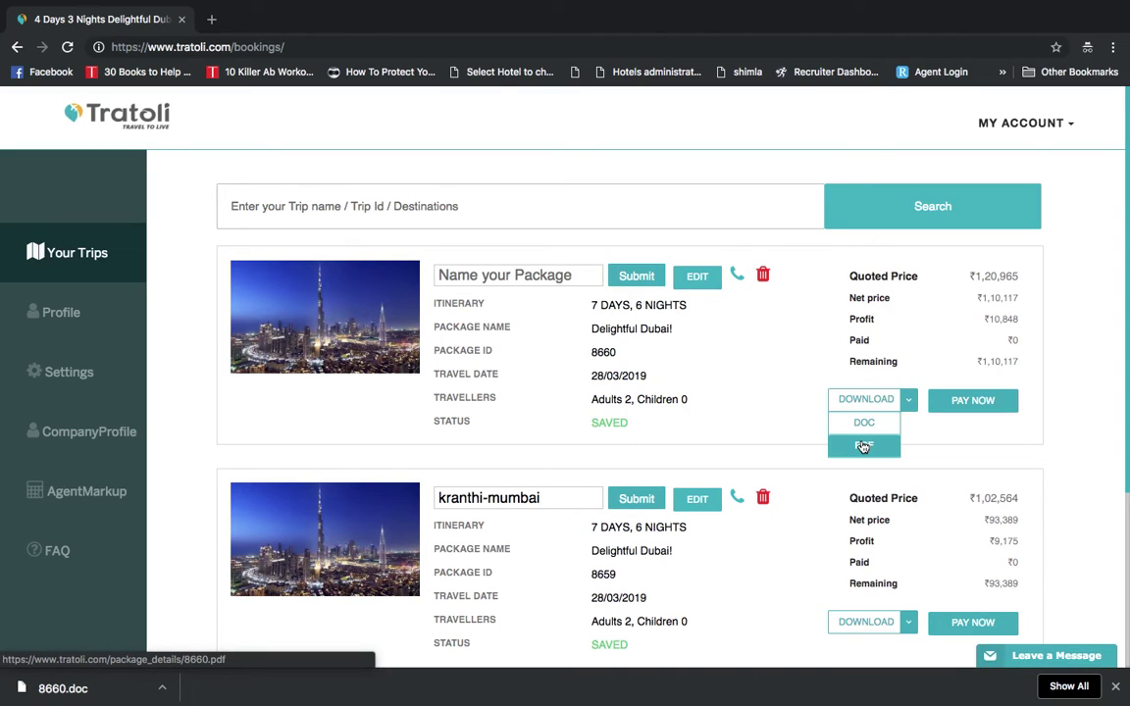
pyautogui.click(863, 447)
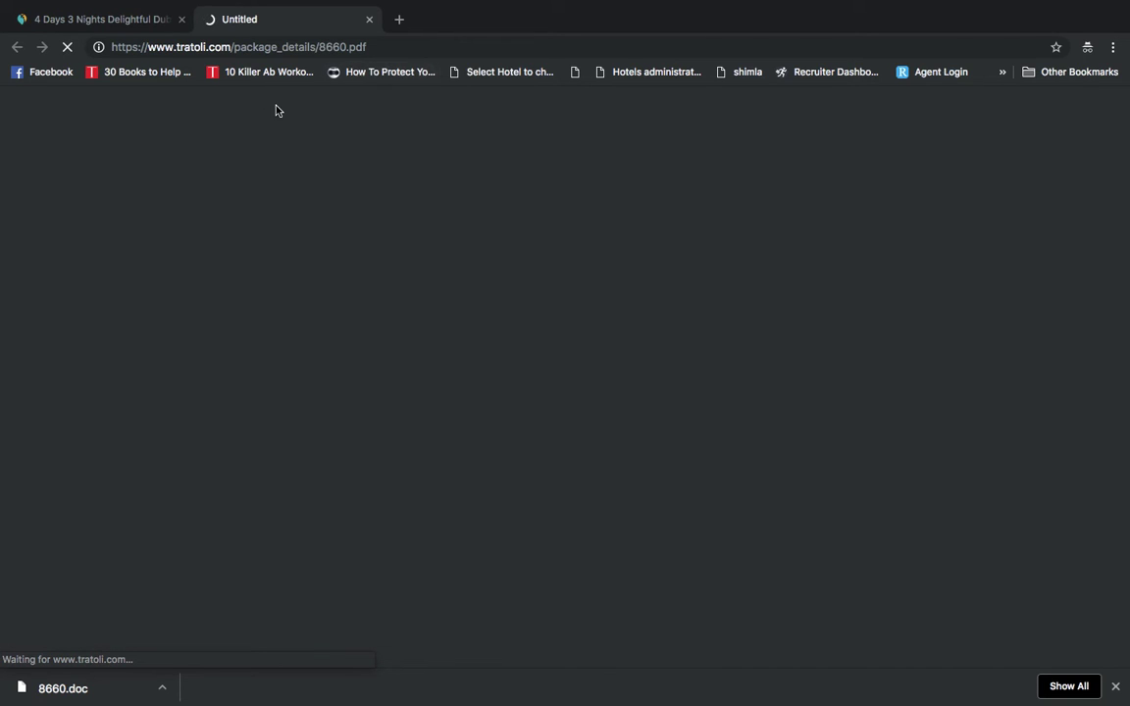
# Scroll through the 5-page 8660.pdf quote, from itinerary and hotels to the INR 120,965 total
pyautogui.moveTo(115, 24)
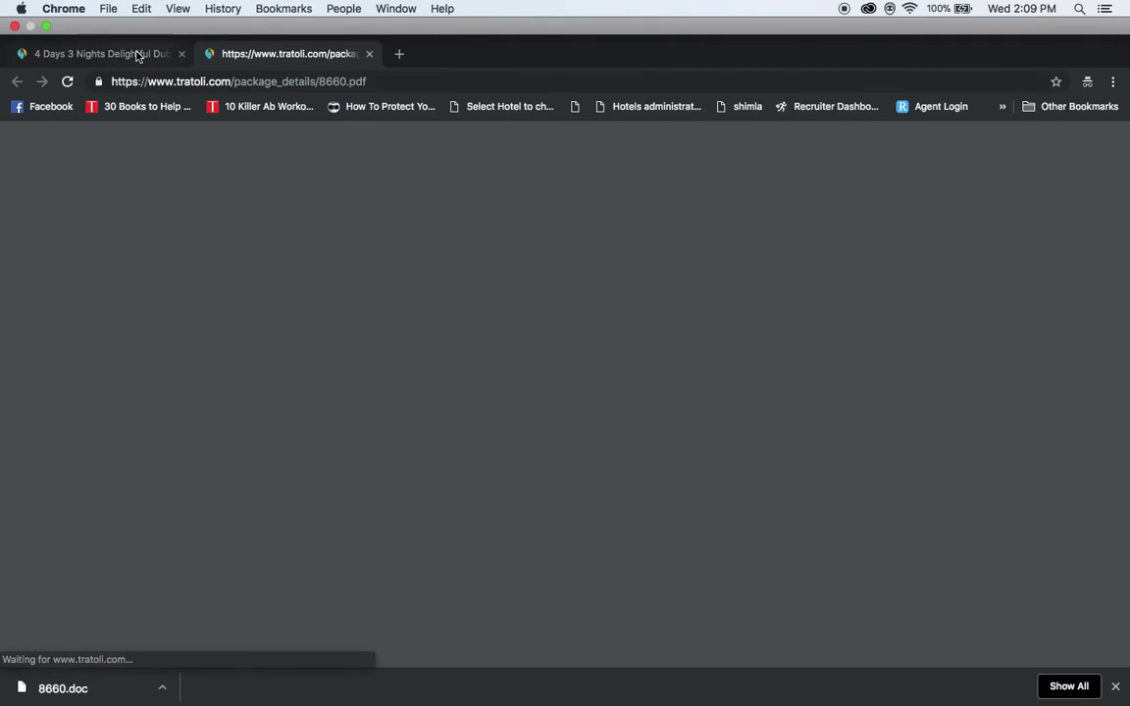
pyautogui.scroll(-2, 444, 257)
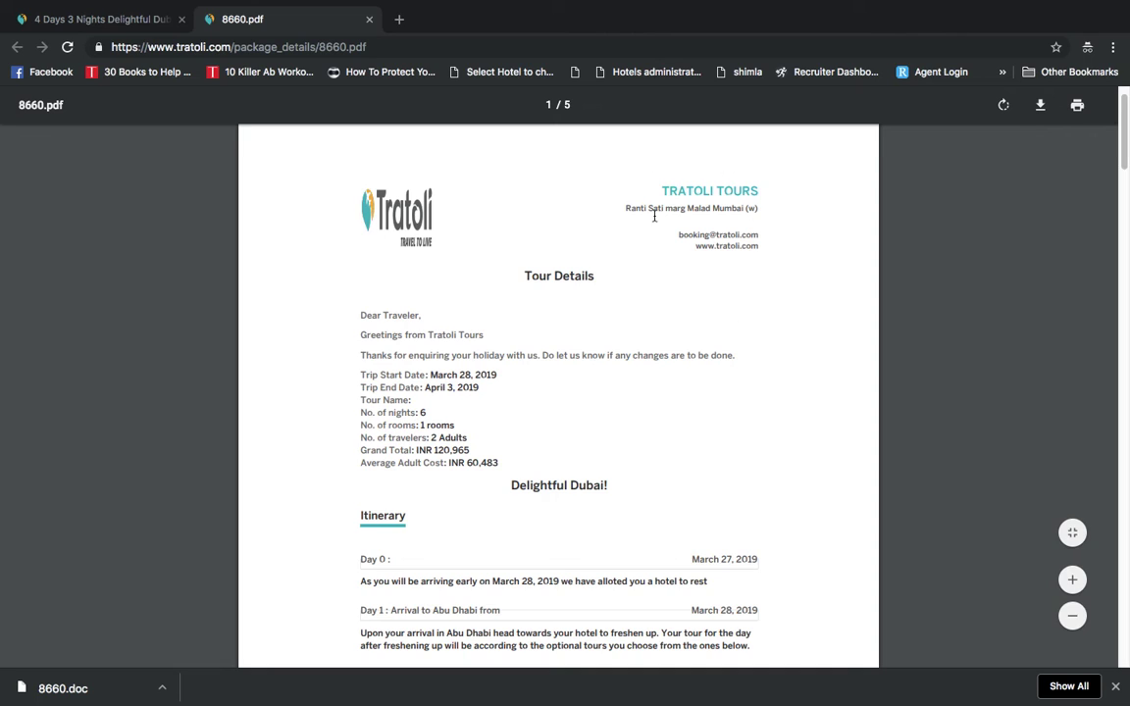
pyautogui.scroll(-10, 468, 355)
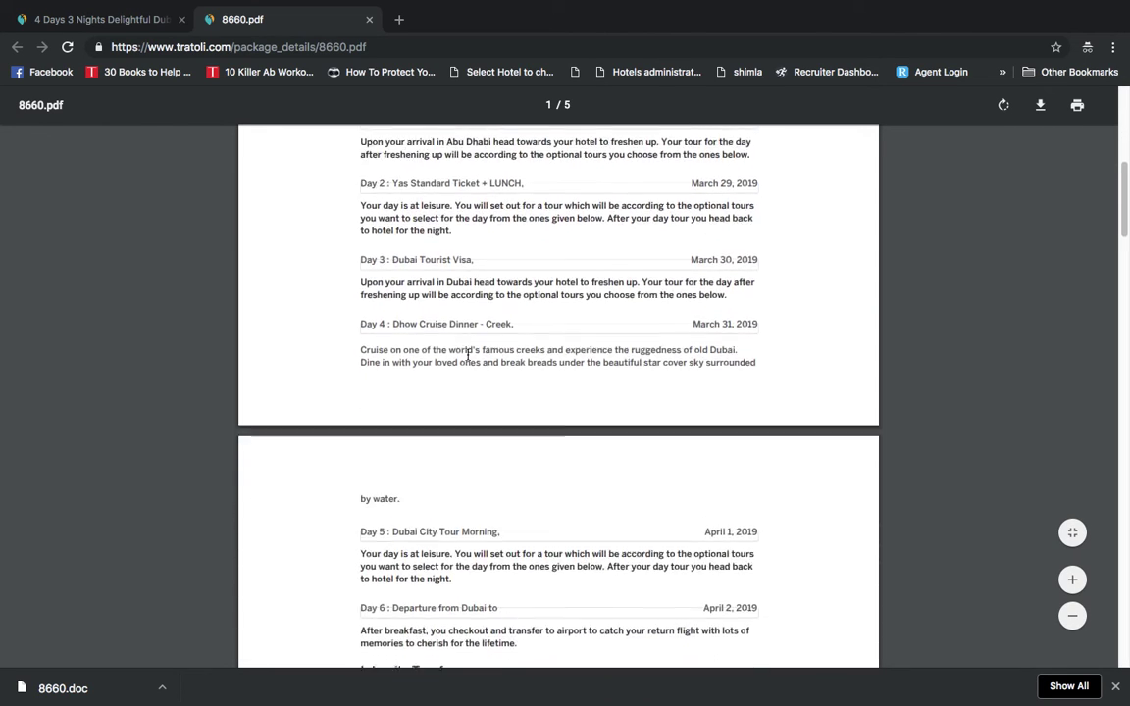
pyautogui.scroll(-10, 468, 355)
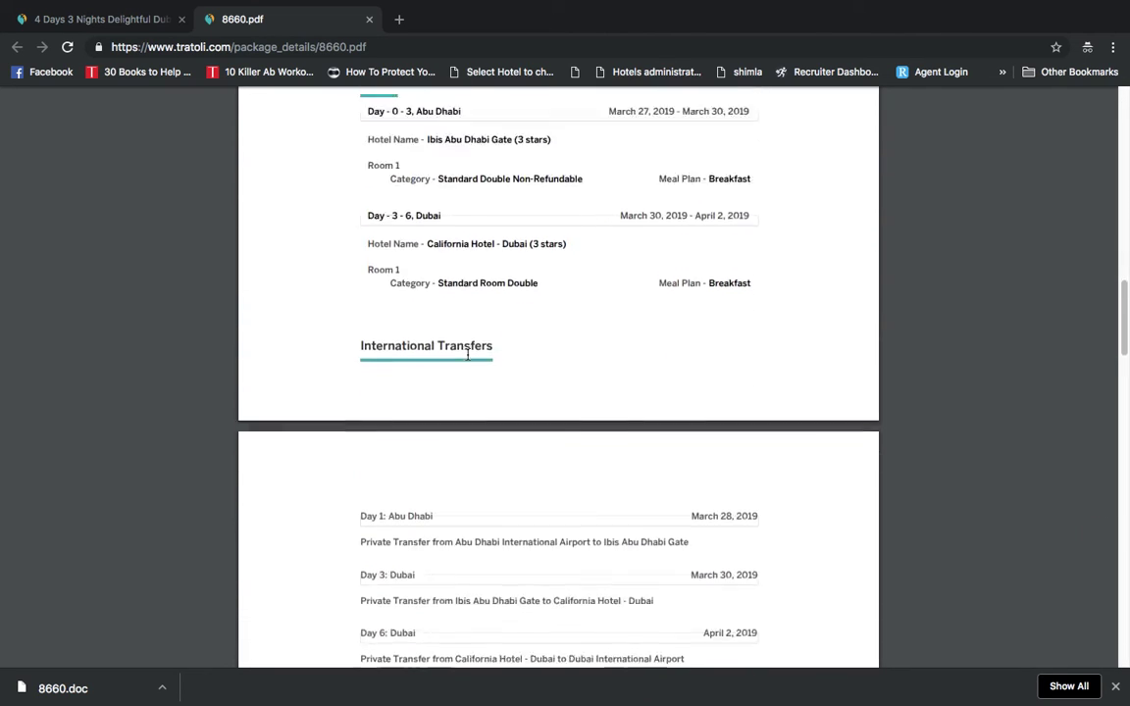
pyautogui.scroll(-3, 467, 355)
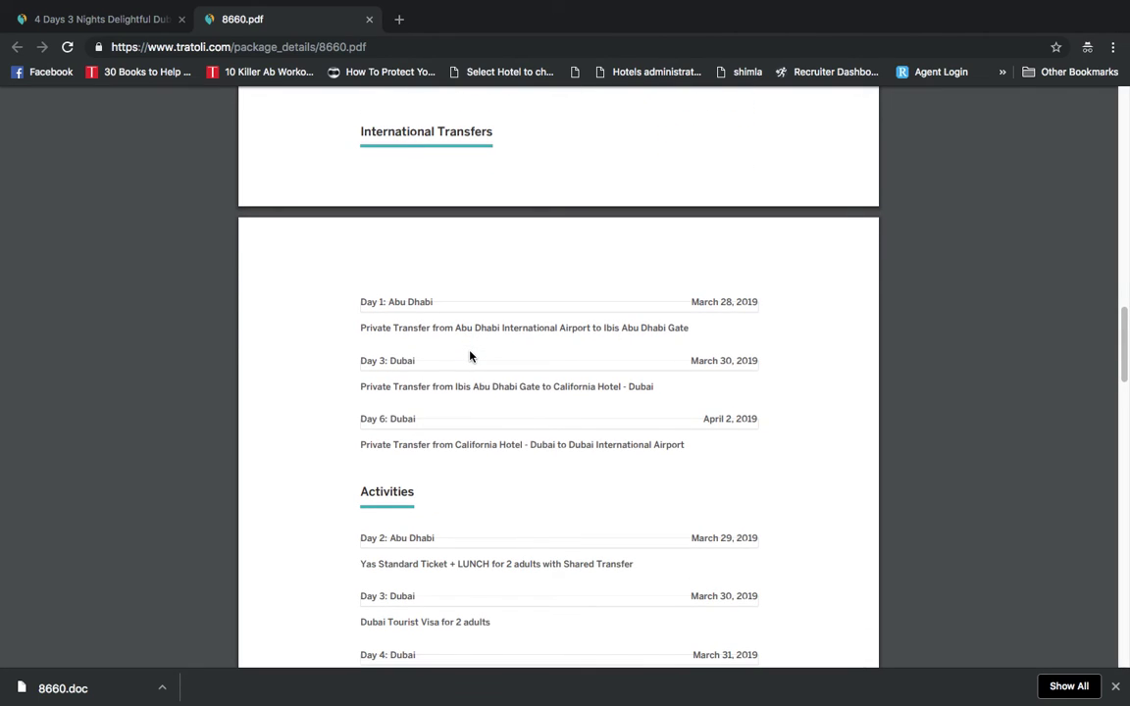
pyautogui.scroll(-6, 470, 356)
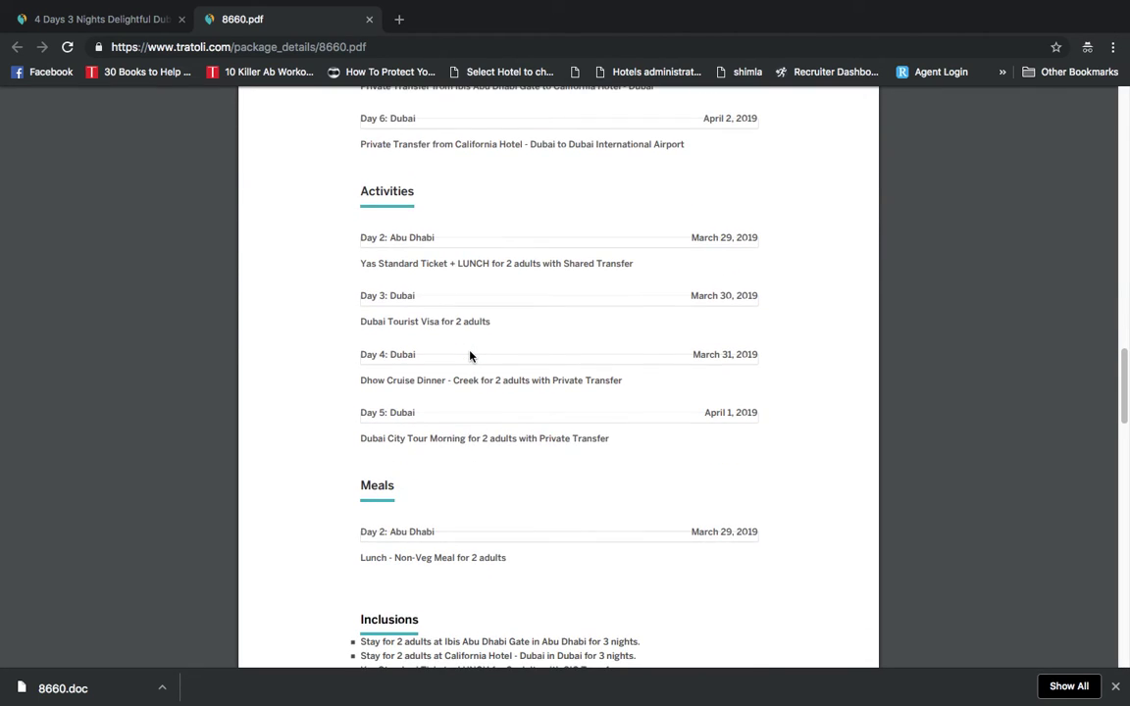
pyautogui.scroll(-2, 470, 356)
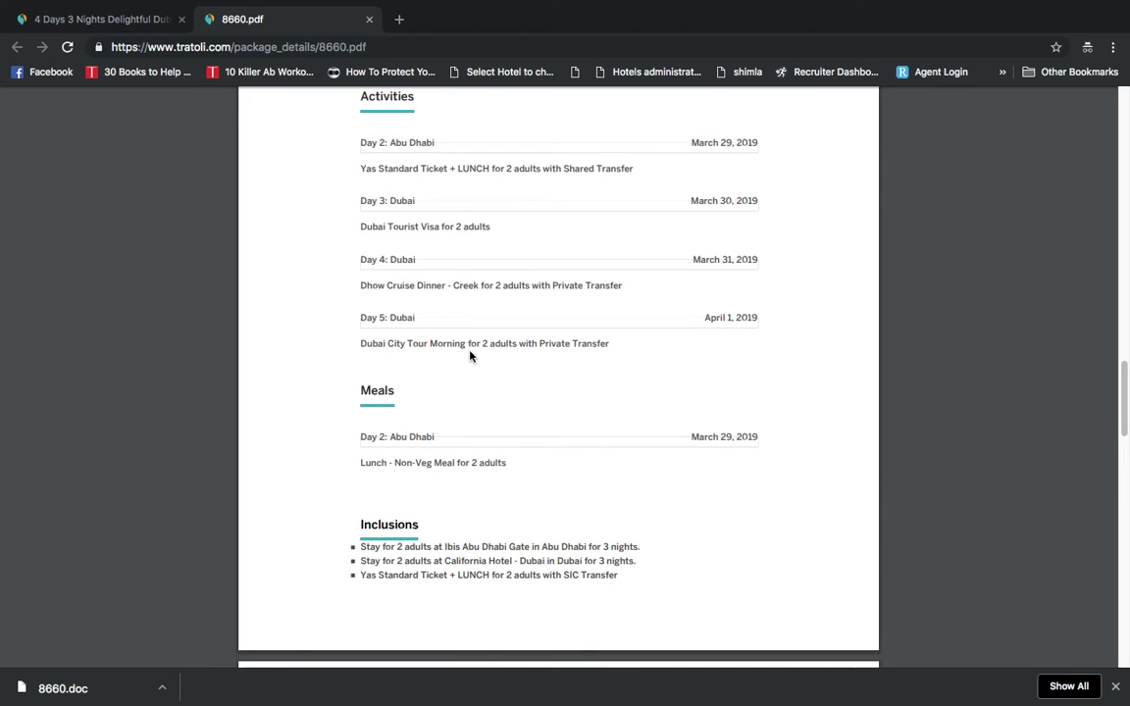
pyautogui.scroll(6, 469, 356)
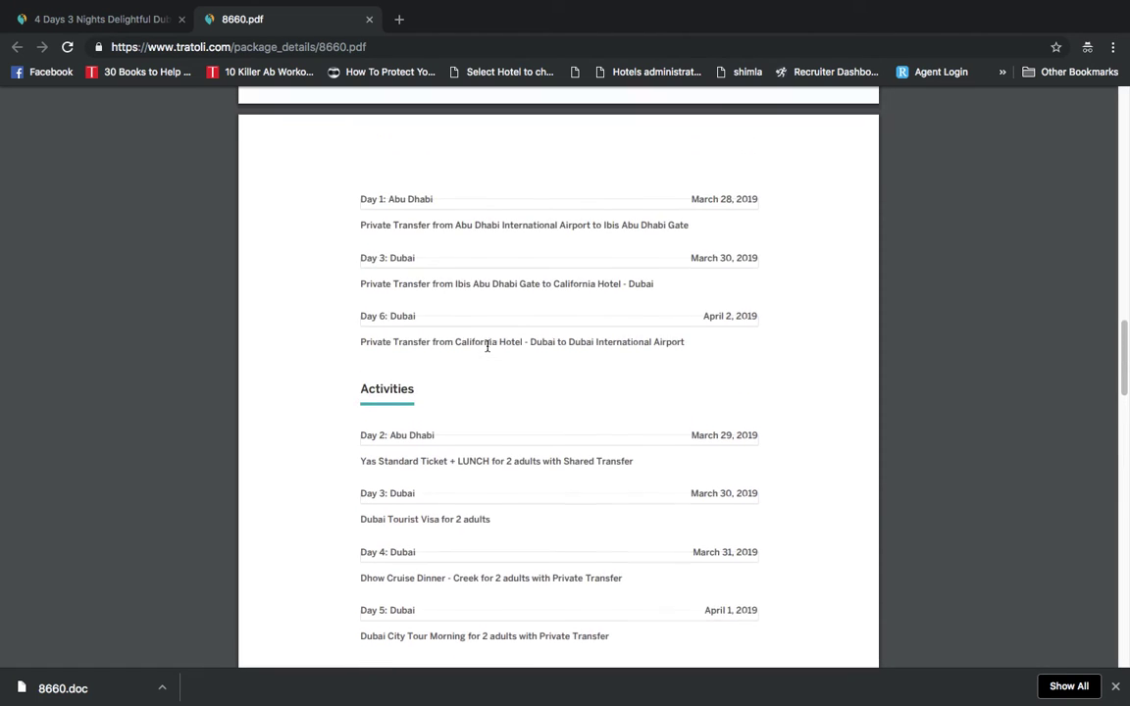
# Enter a custom name for package 8660 in 'Name your Package', submit, and acknowledge the success message
pyautogui.click(108, 19)
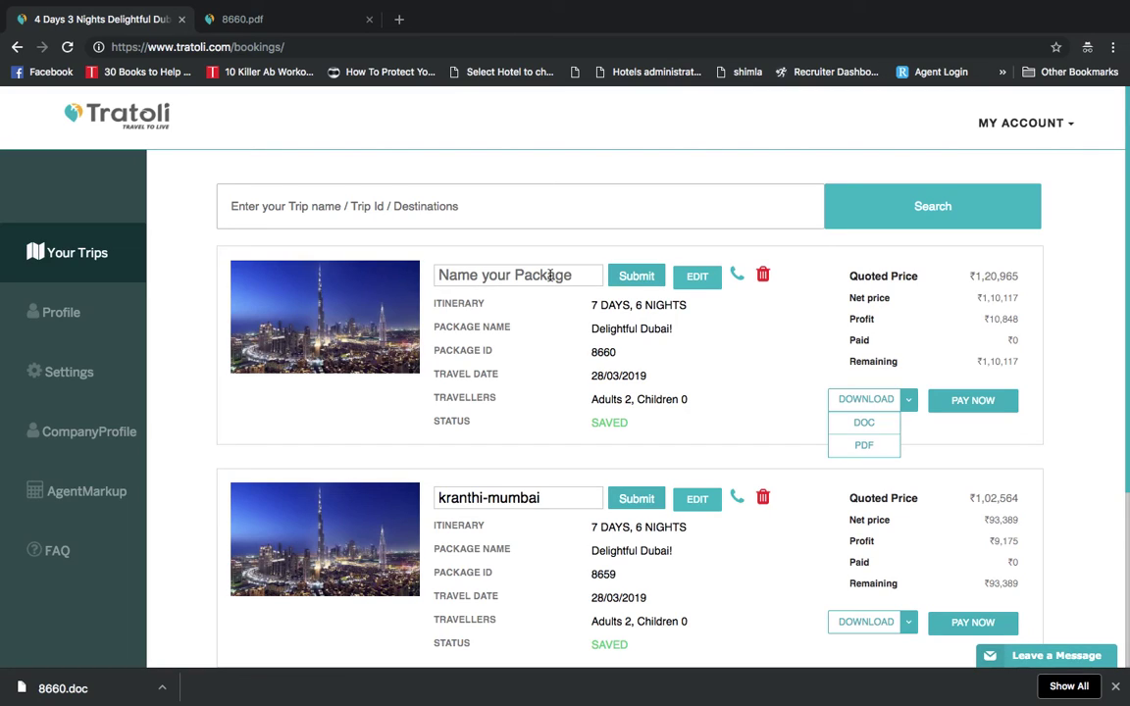
pyautogui.write('satish')
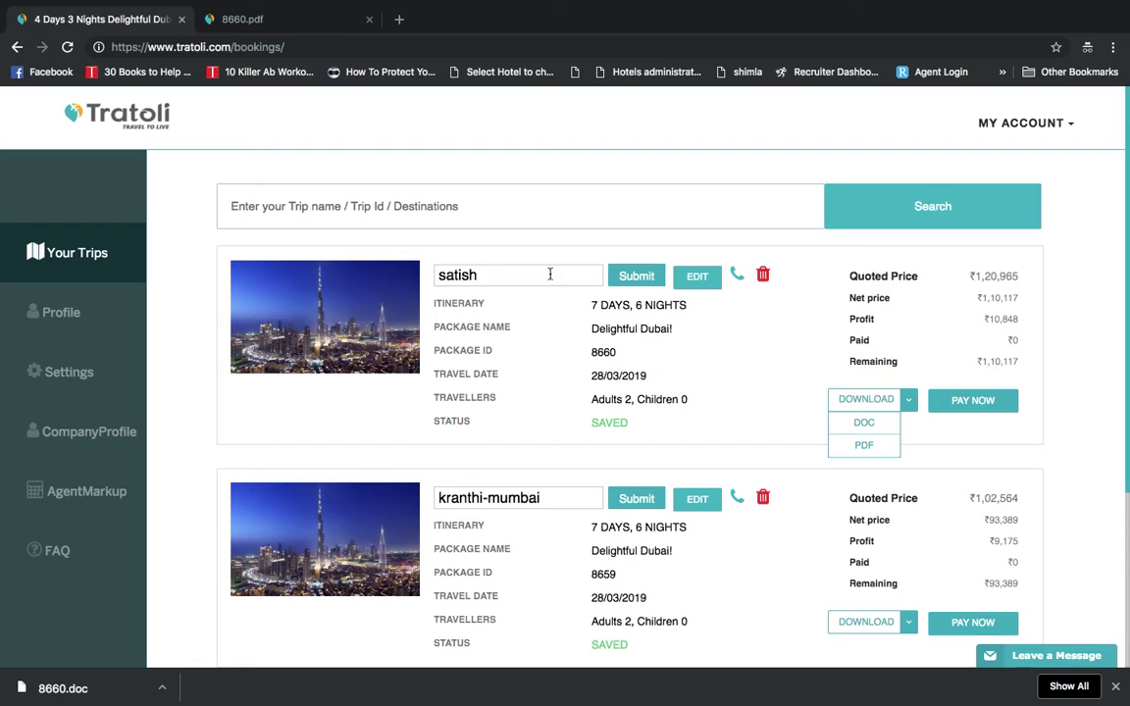
pyautogui.click(648, 274)
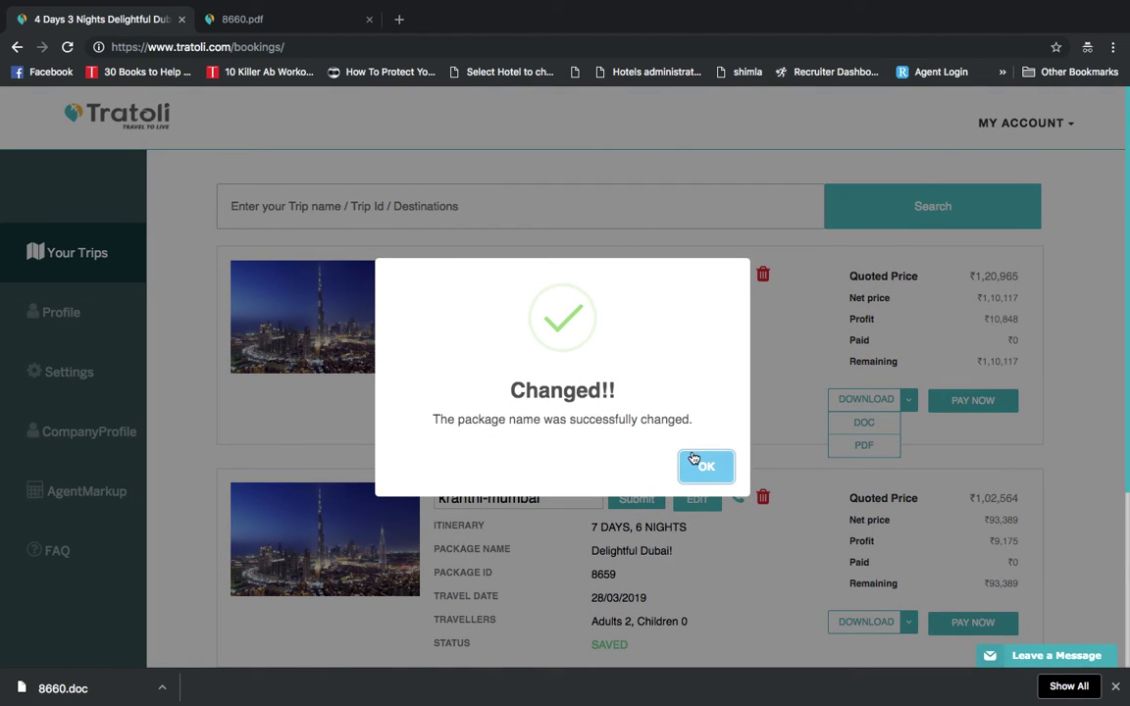
pyautogui.click(698, 463)
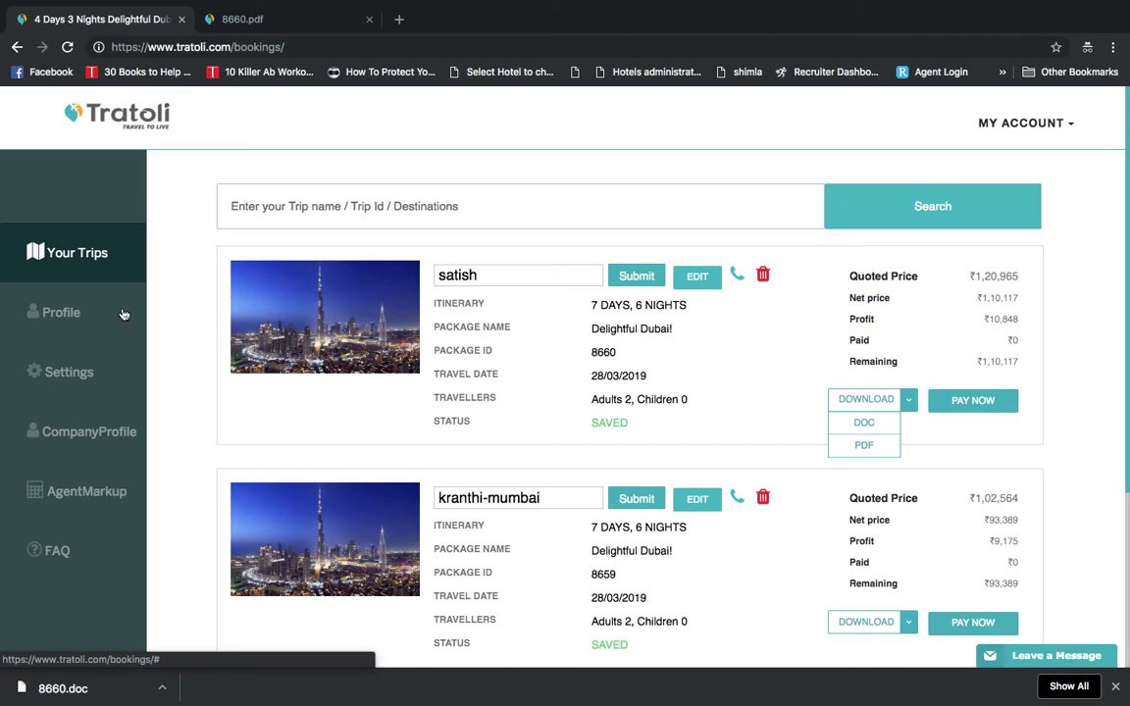
# Choose Tratoli Sattee.jpg as the new company logo in the Company Profile
pyautogui.click(125, 435)
pyautogui.scroll(-1, 418, 421)
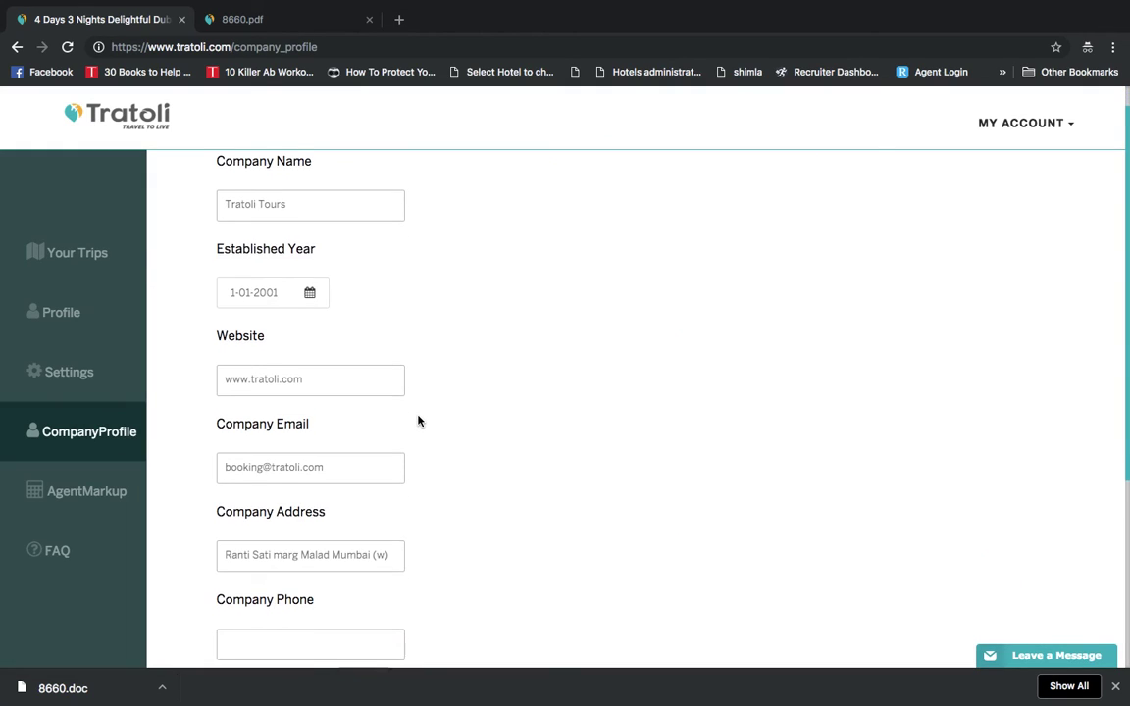
pyautogui.scroll(-2, 324, 351)
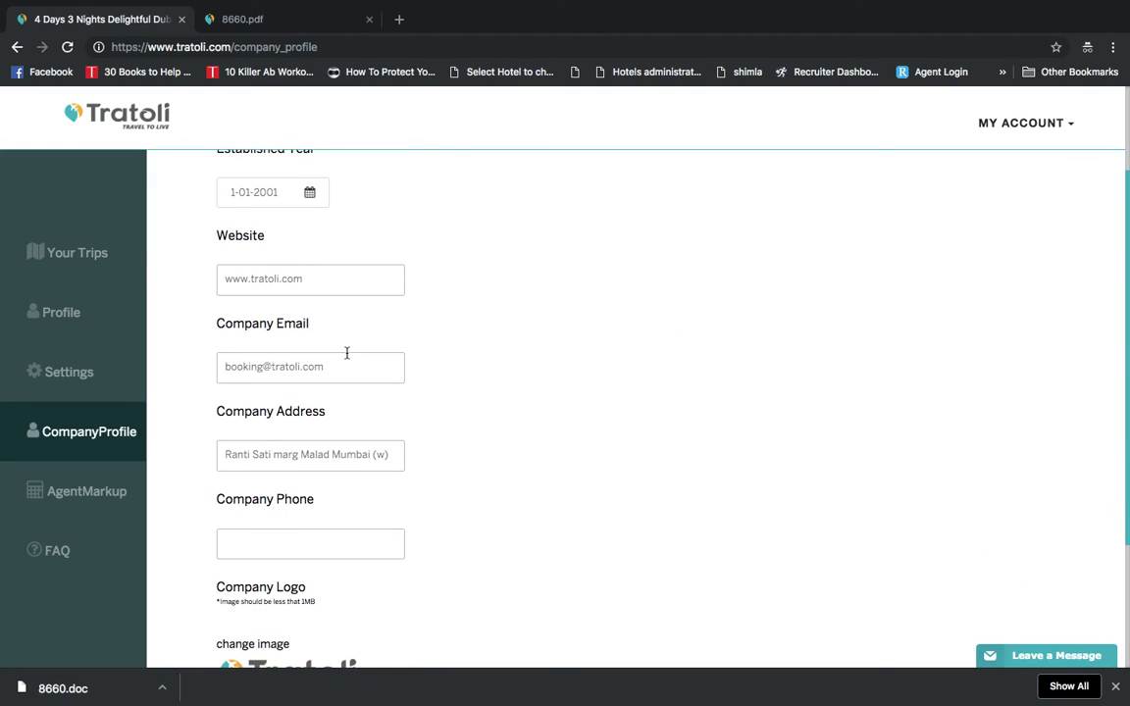
pyautogui.scroll(-1, 336, 491)
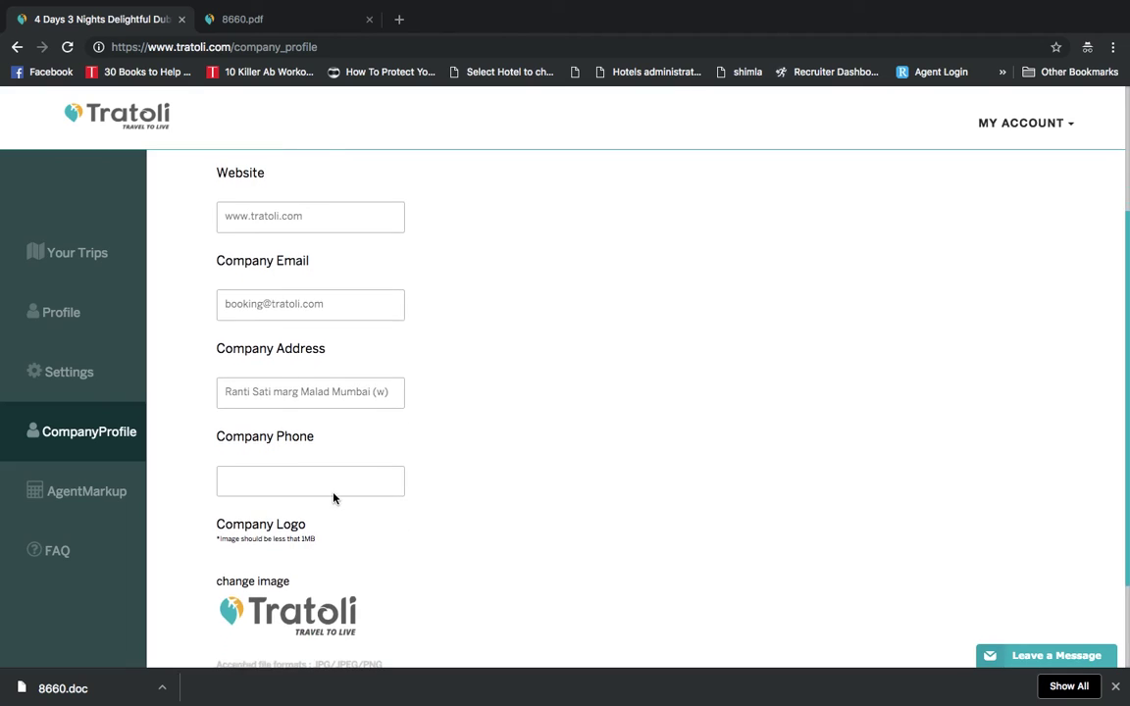
pyautogui.scroll(-1, 393, 512)
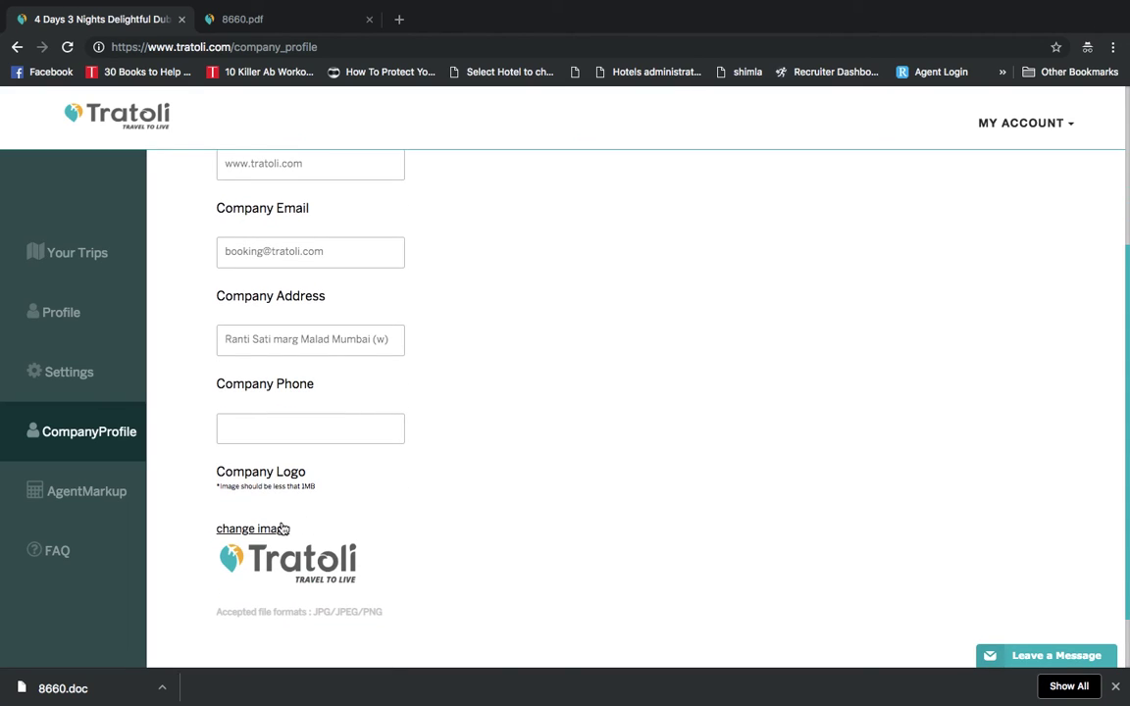
pyautogui.scroll(-1, 437, 530)
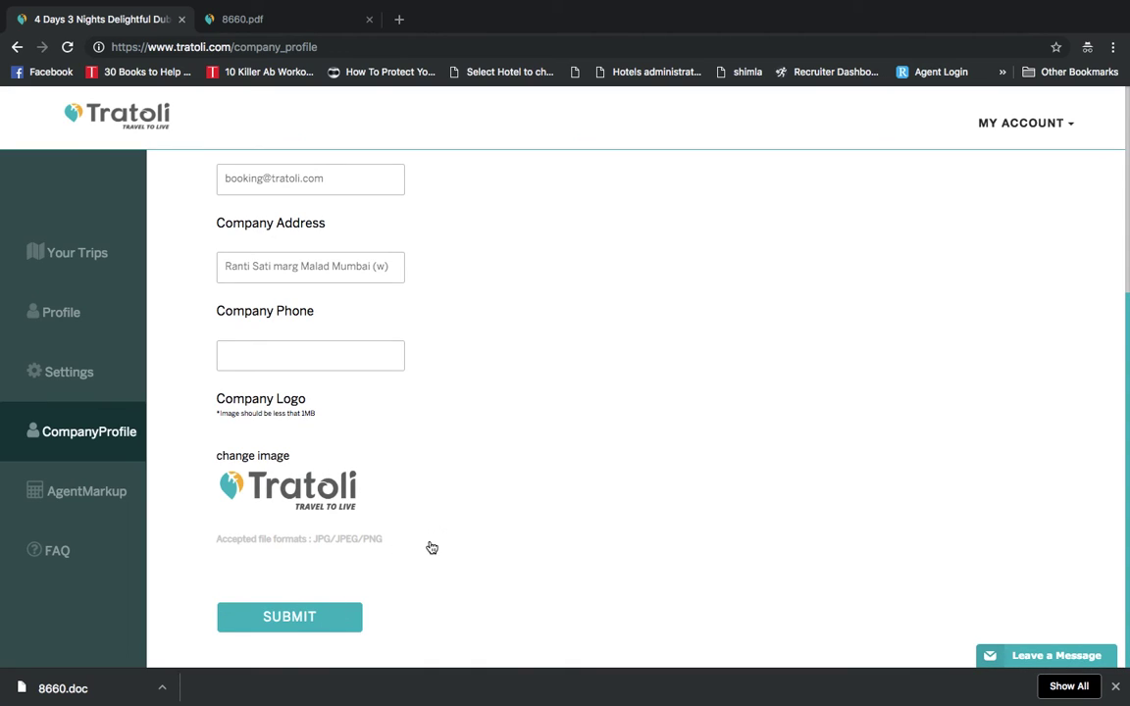
pyautogui.click(253, 458)
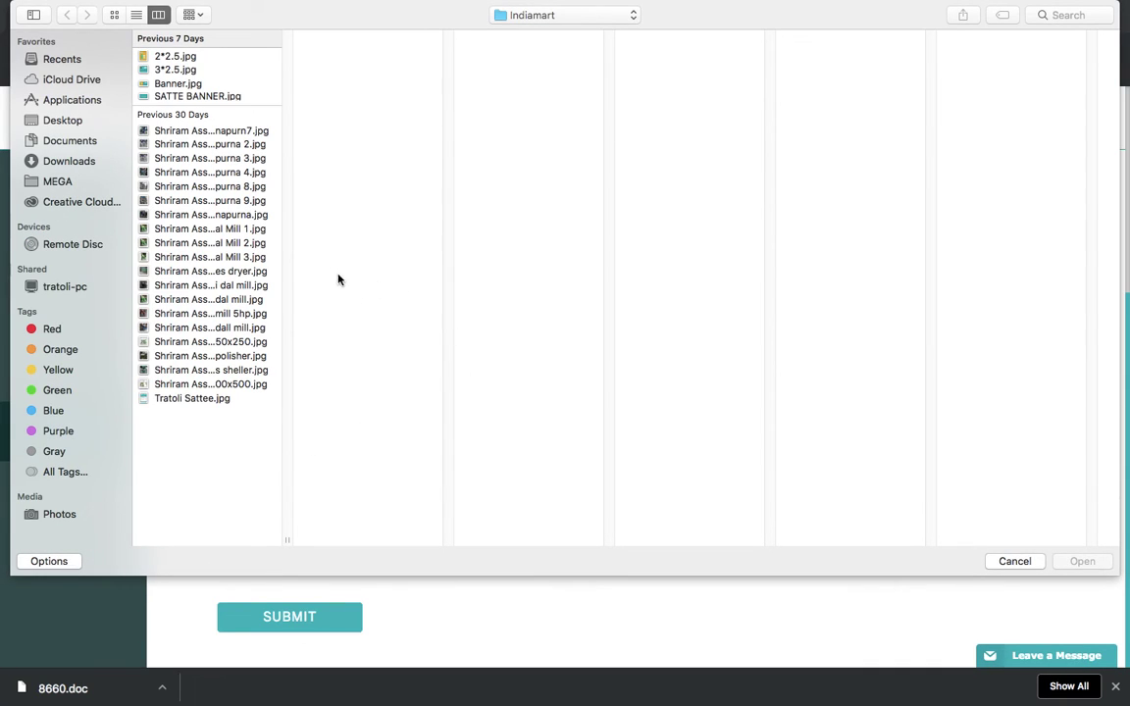
pyautogui.click(197, 399)
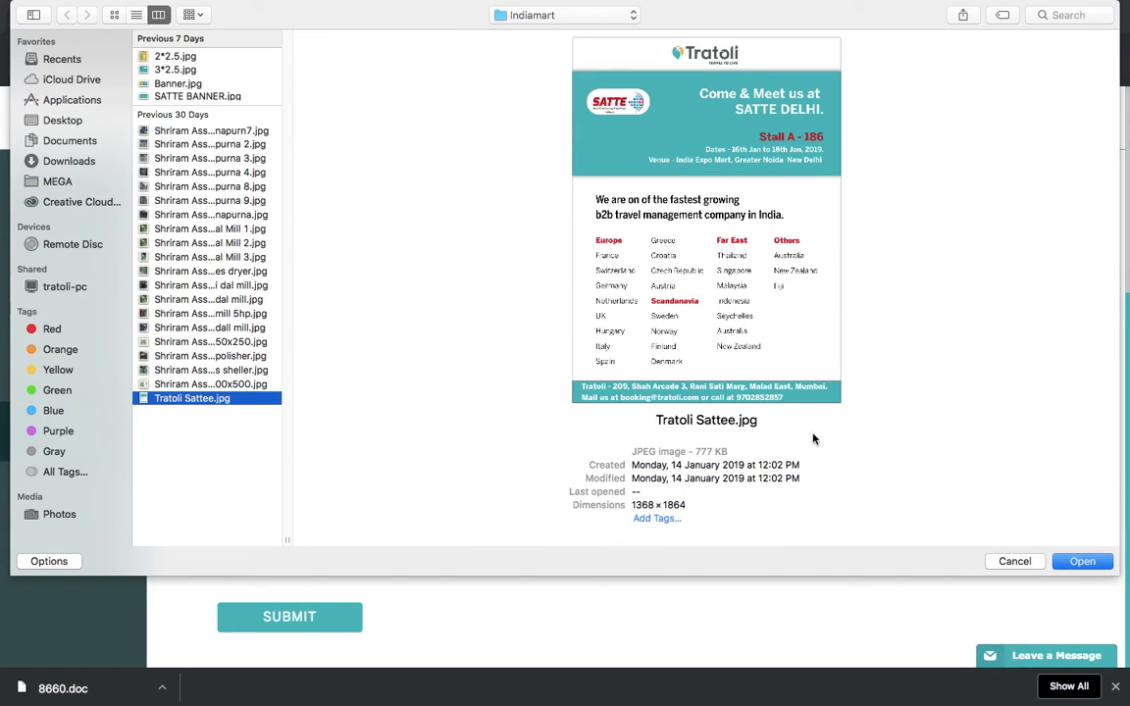
pyautogui.click(1083, 561)
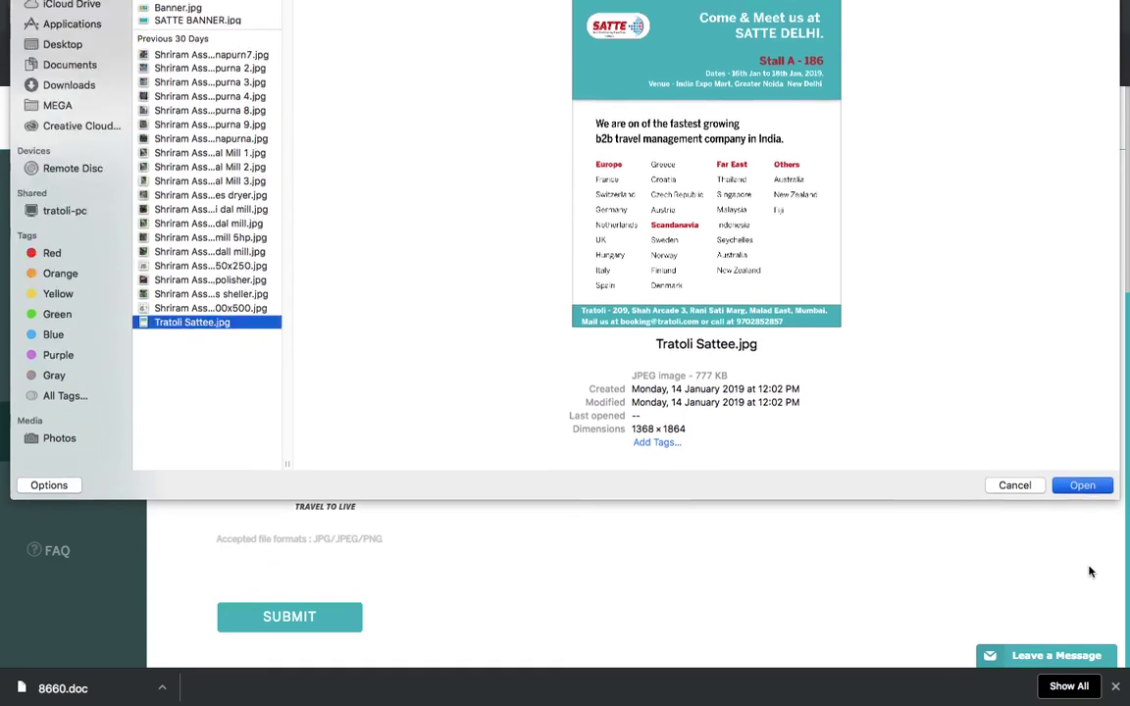
# Submit the updated company profile and acknowledge the confirmation
pyautogui.scroll(-2, 444, 544)
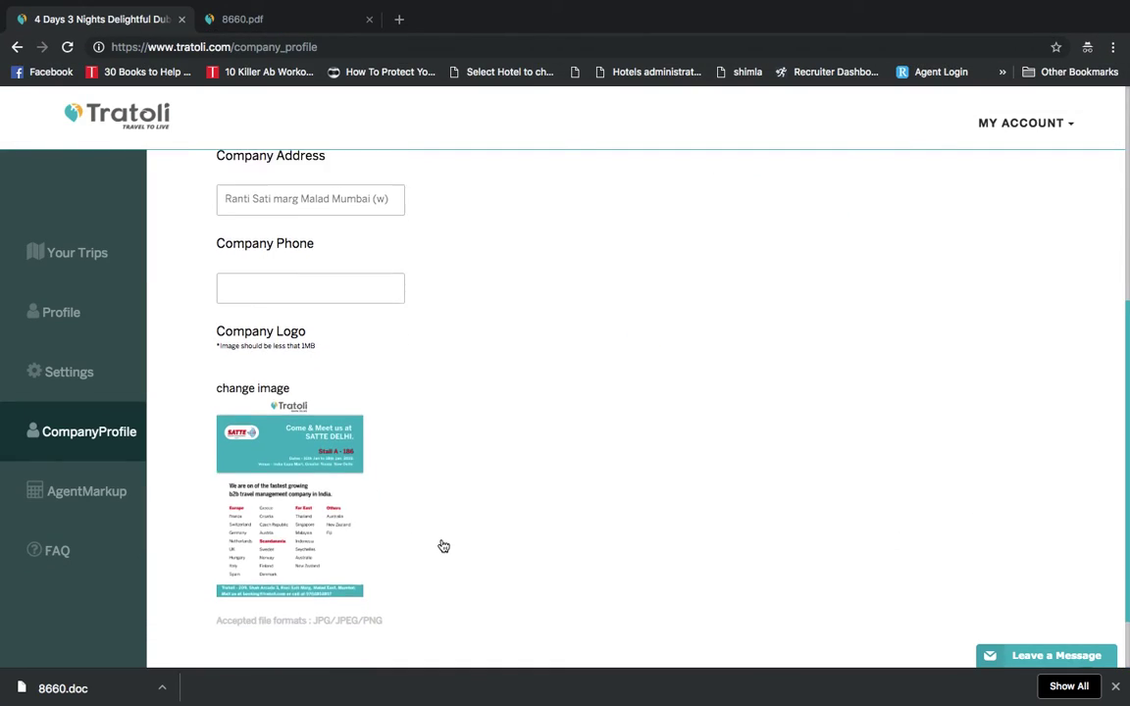
pyautogui.scroll(-2, 439, 482)
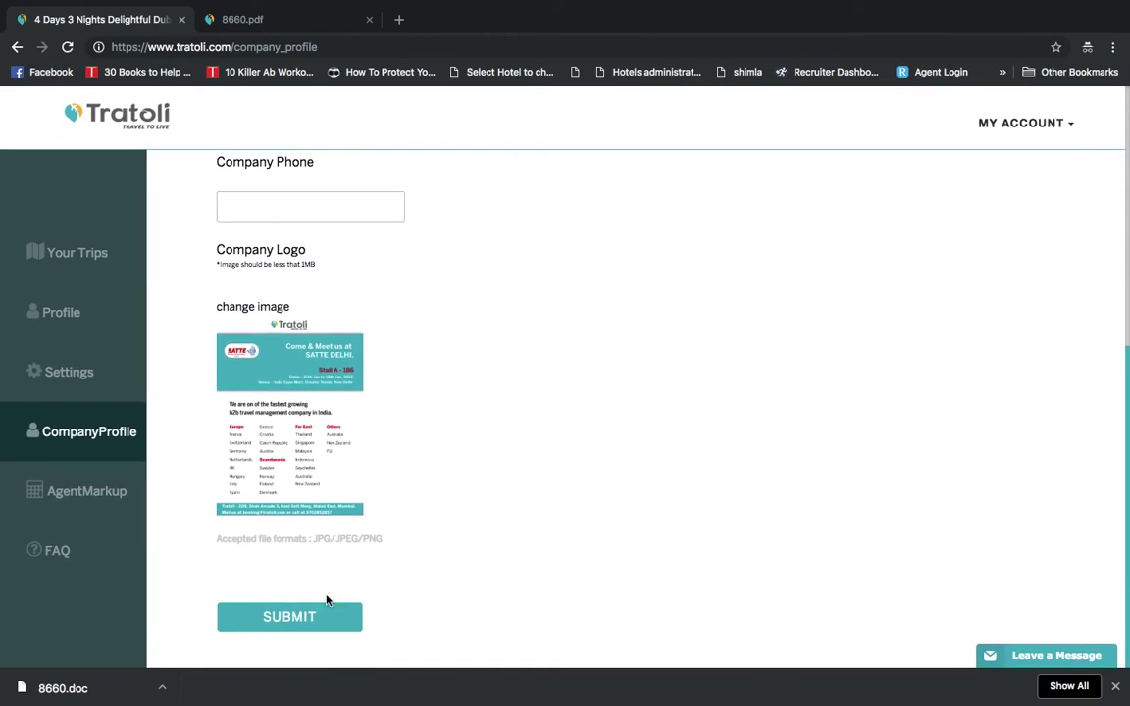
pyautogui.click(309, 615)
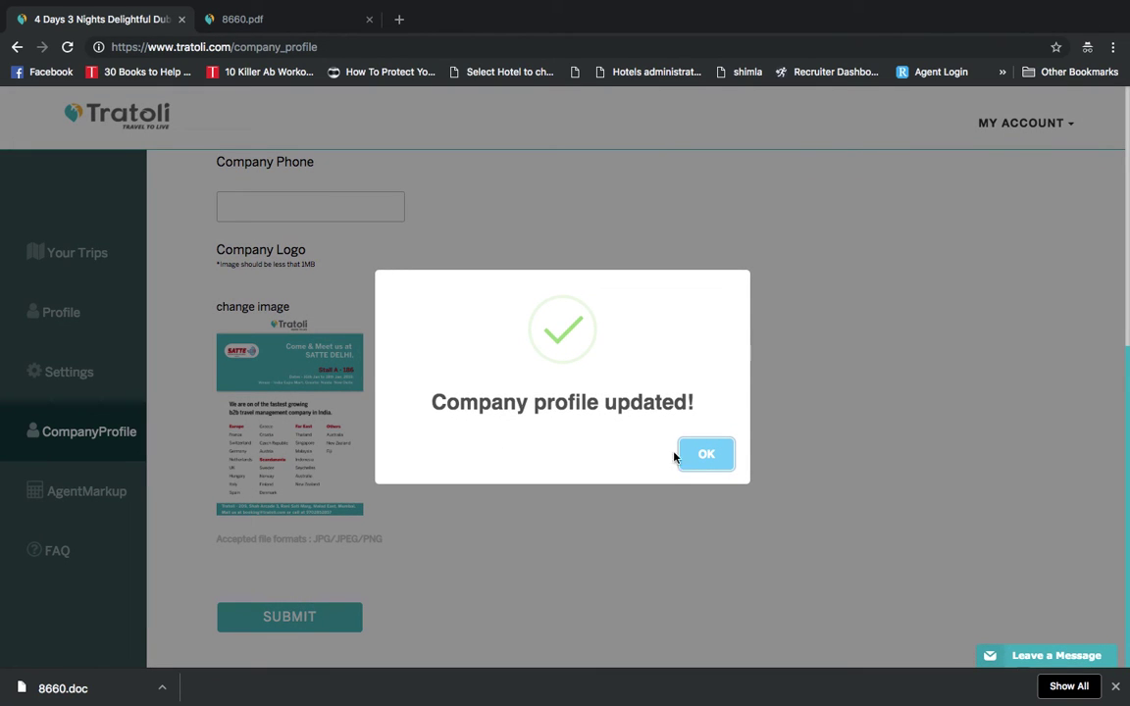
pyautogui.click(705, 454)
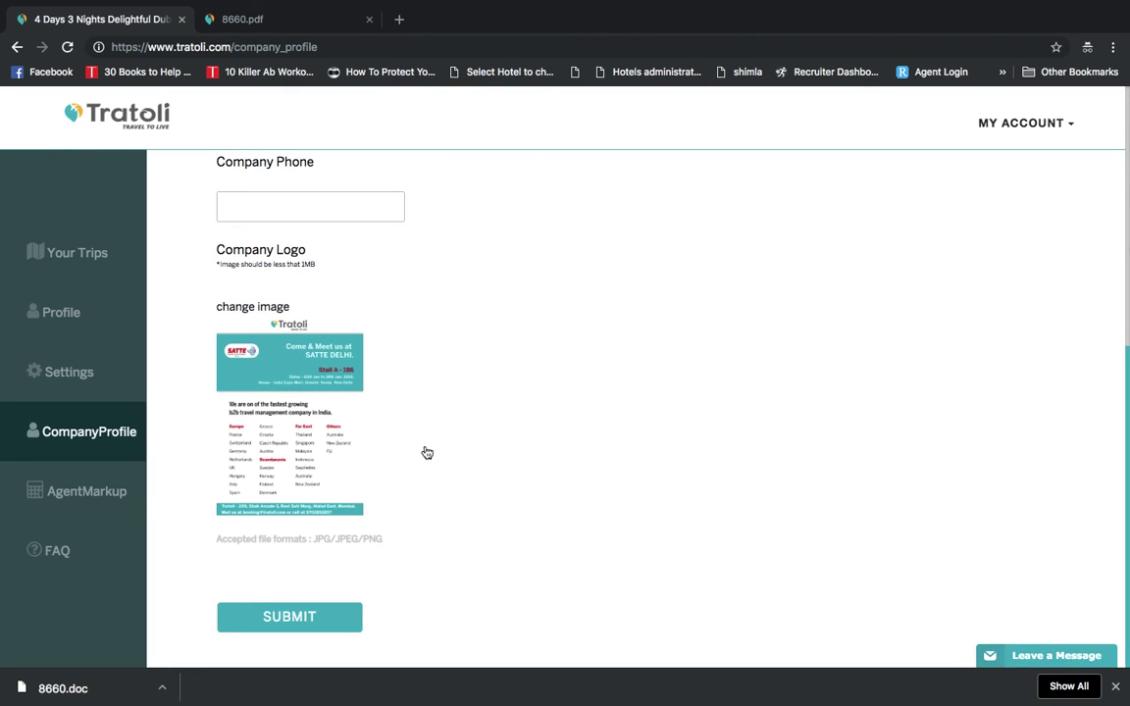
pyautogui.scroll(2, 350, 537)
pyautogui.scroll(2, 349, 536)
pyautogui.scroll(-4, 366, 532)
# Show the agent markup margins: 10% for hotels, flights, activities and transfers, 0% for groups
pyautogui.click(101, 495)
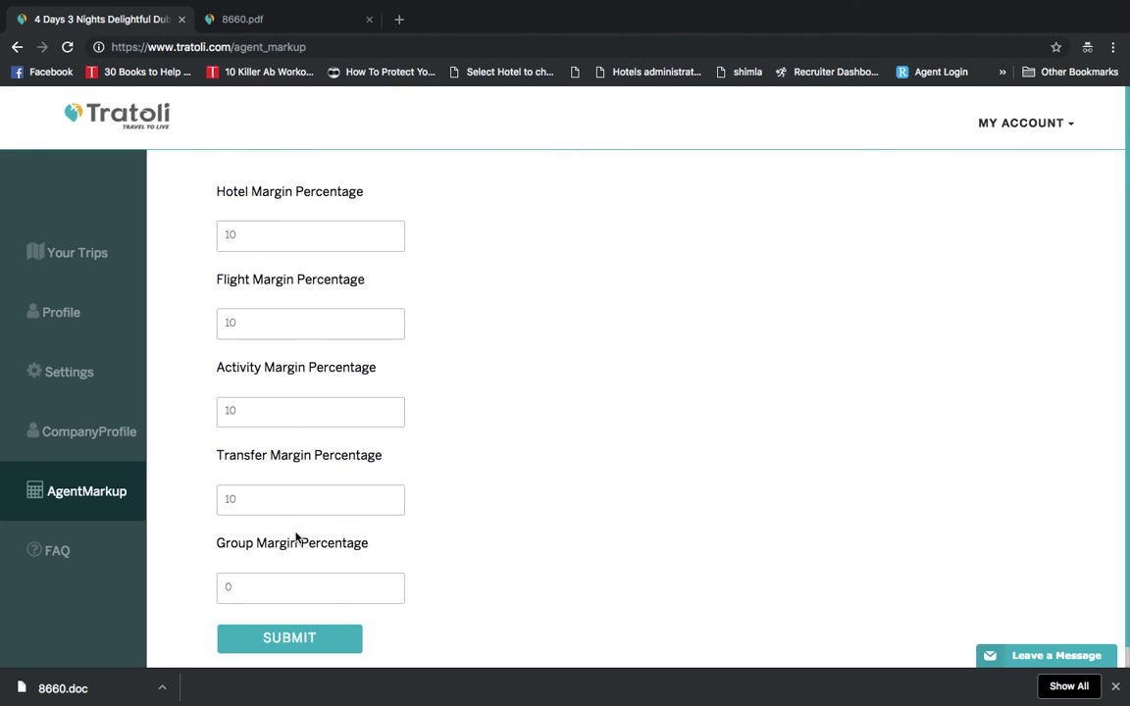
pyautogui.scroll(-2, 315, 573)
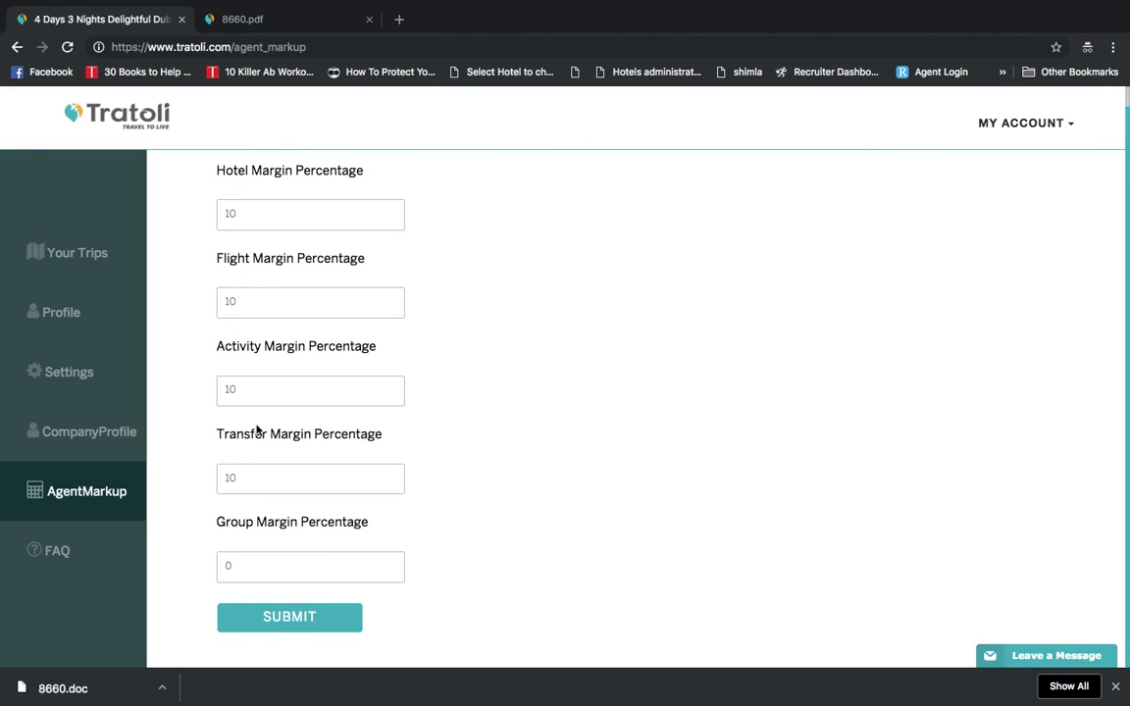
# Go back to Your Trips to see package 8660 Delightful Dubai! quoted at ₹1,20,965
pyautogui.click(82, 254)
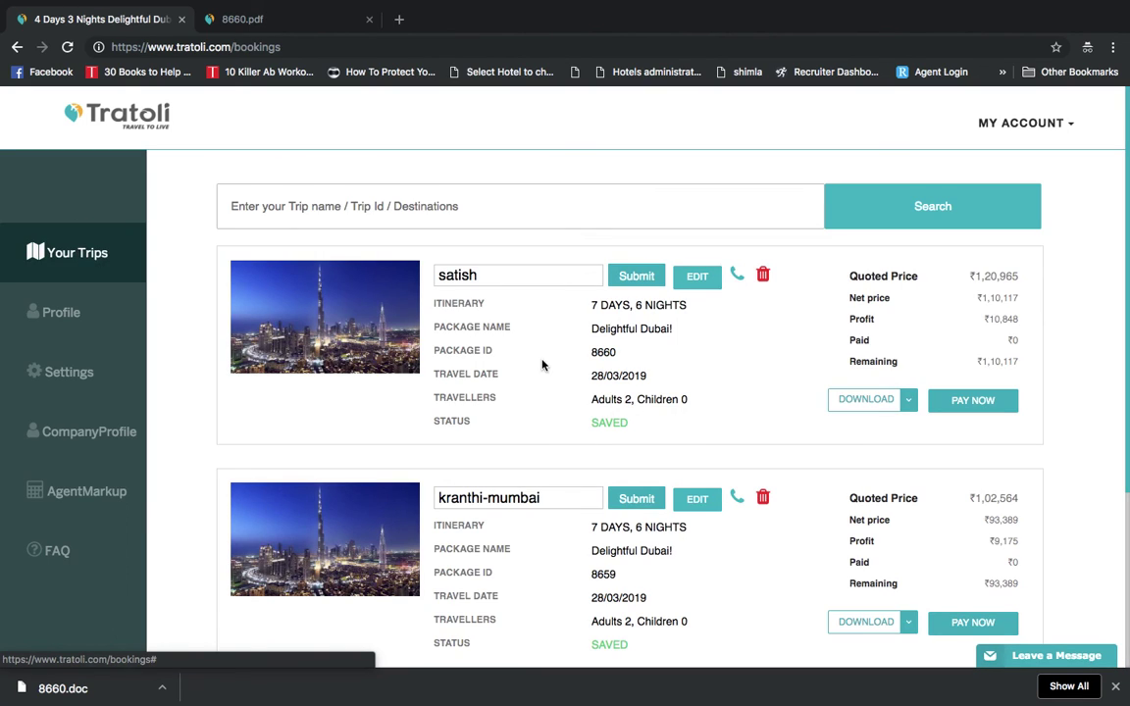